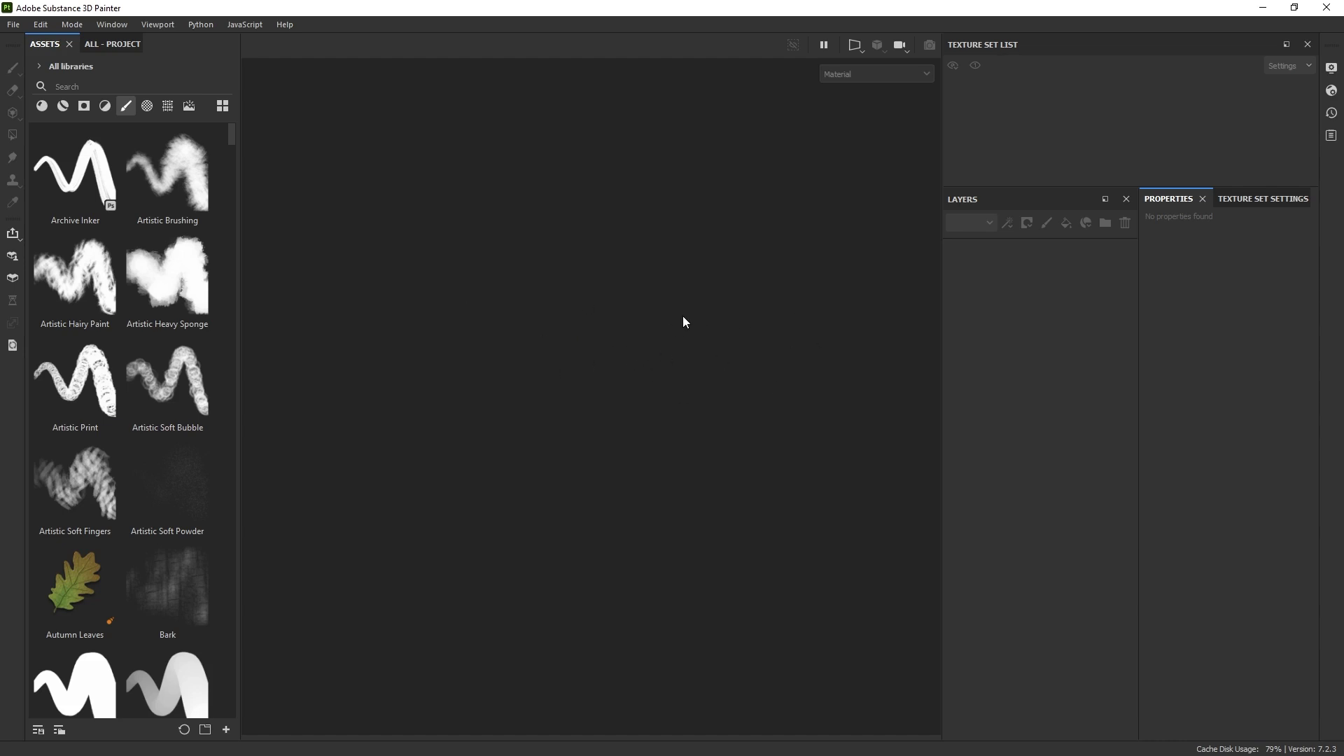
Switch to Substance 3D Sampler and show the list of materials in the Pottery_materials project.
key("alt+Tab")
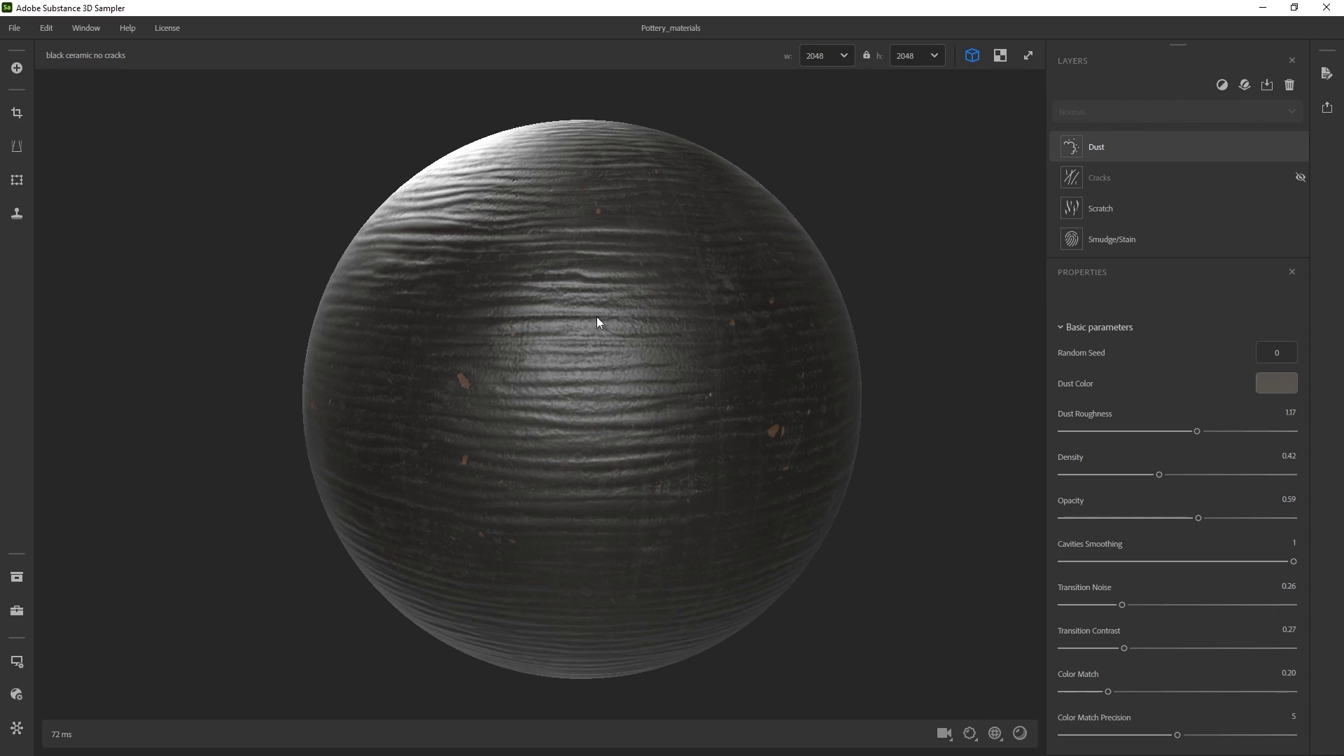
left_click(15, 28)
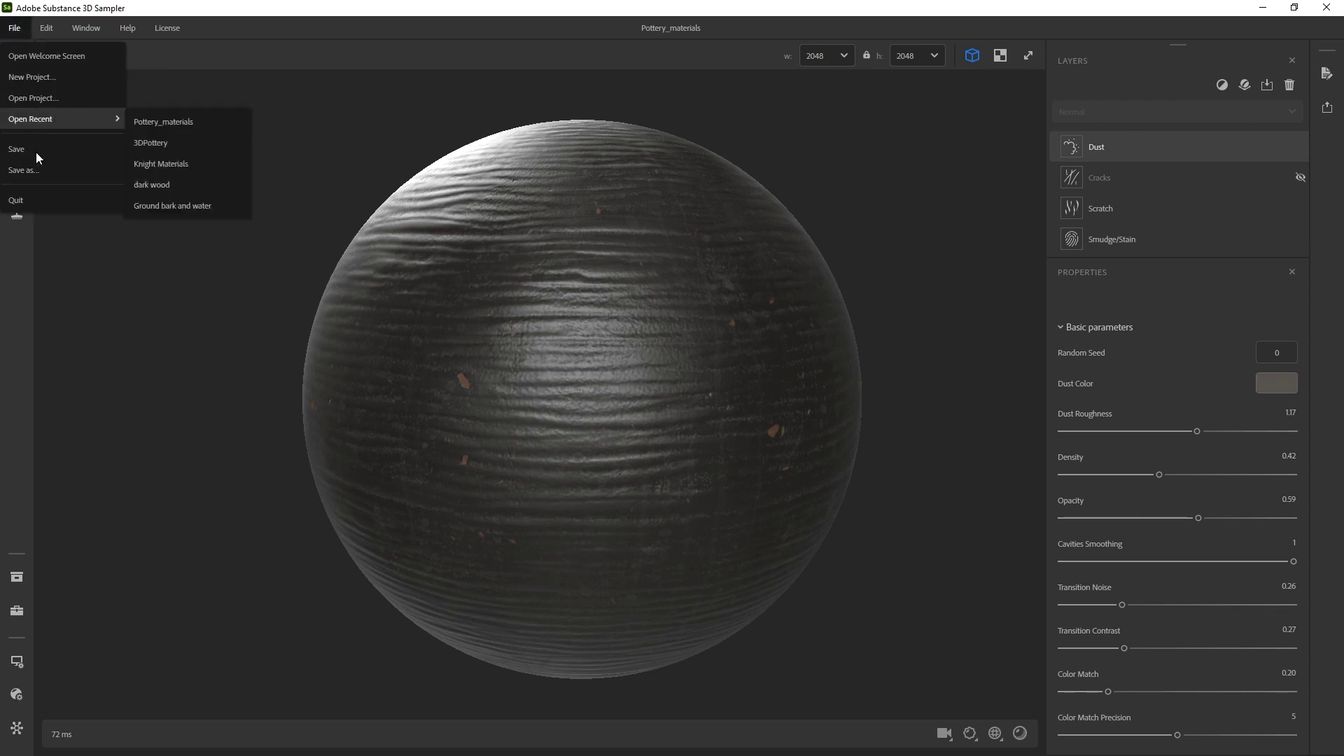
left_click(252, 164)
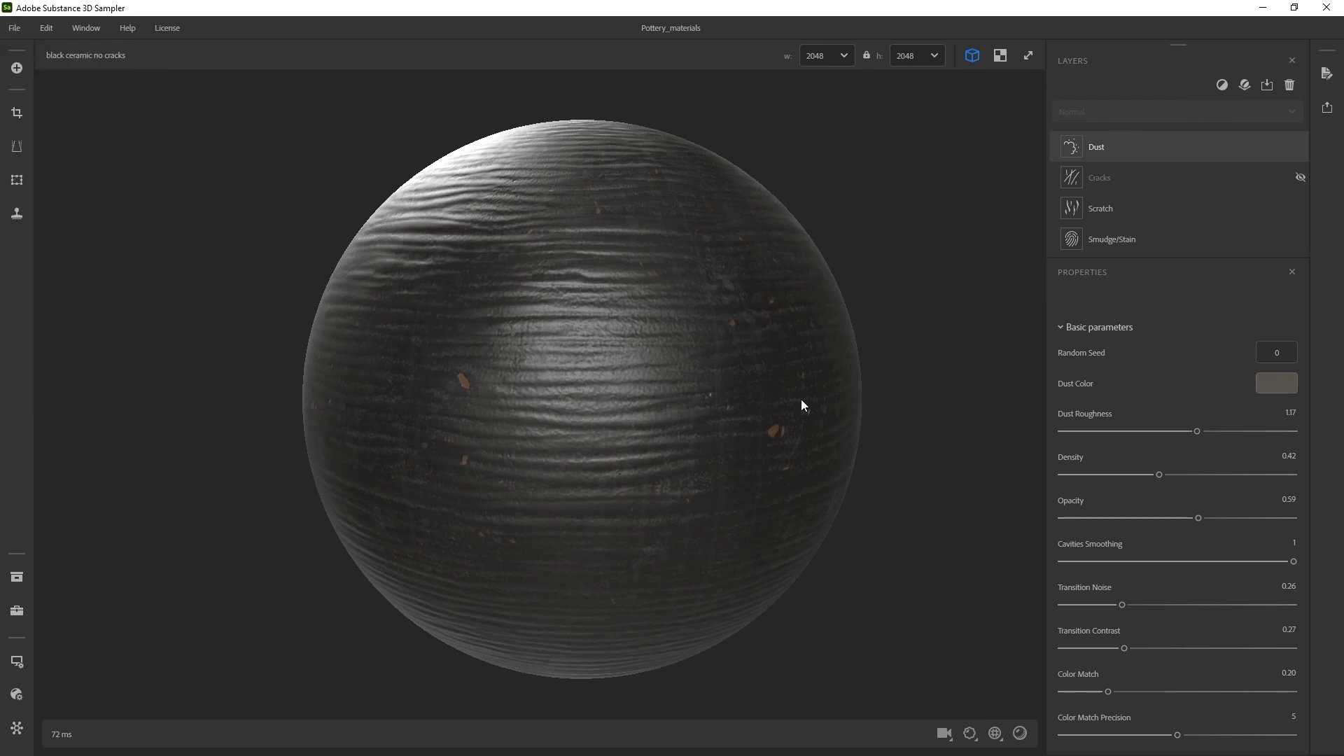
left_click(17, 610)
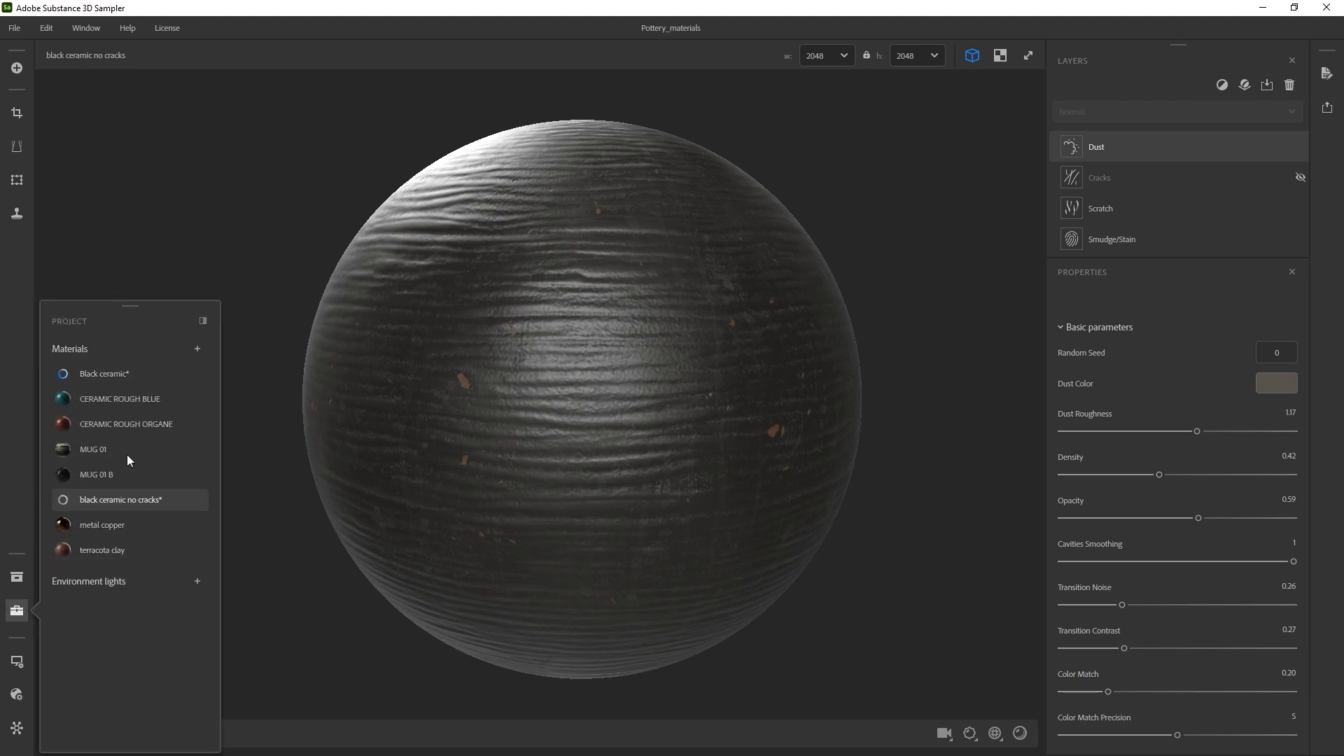
left_click(168, 382)
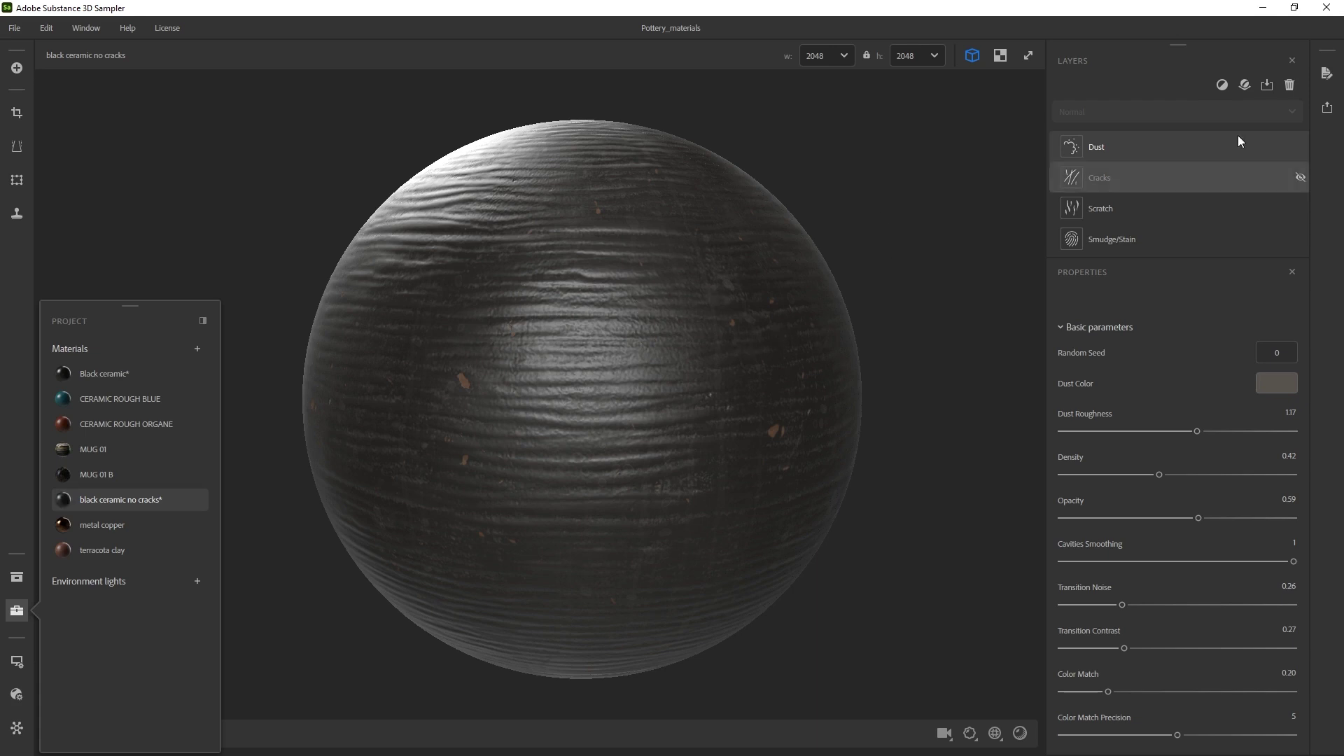
Open the export settings for the black ceramic no cracks material and try PNG as the format.
left_click(1328, 112)
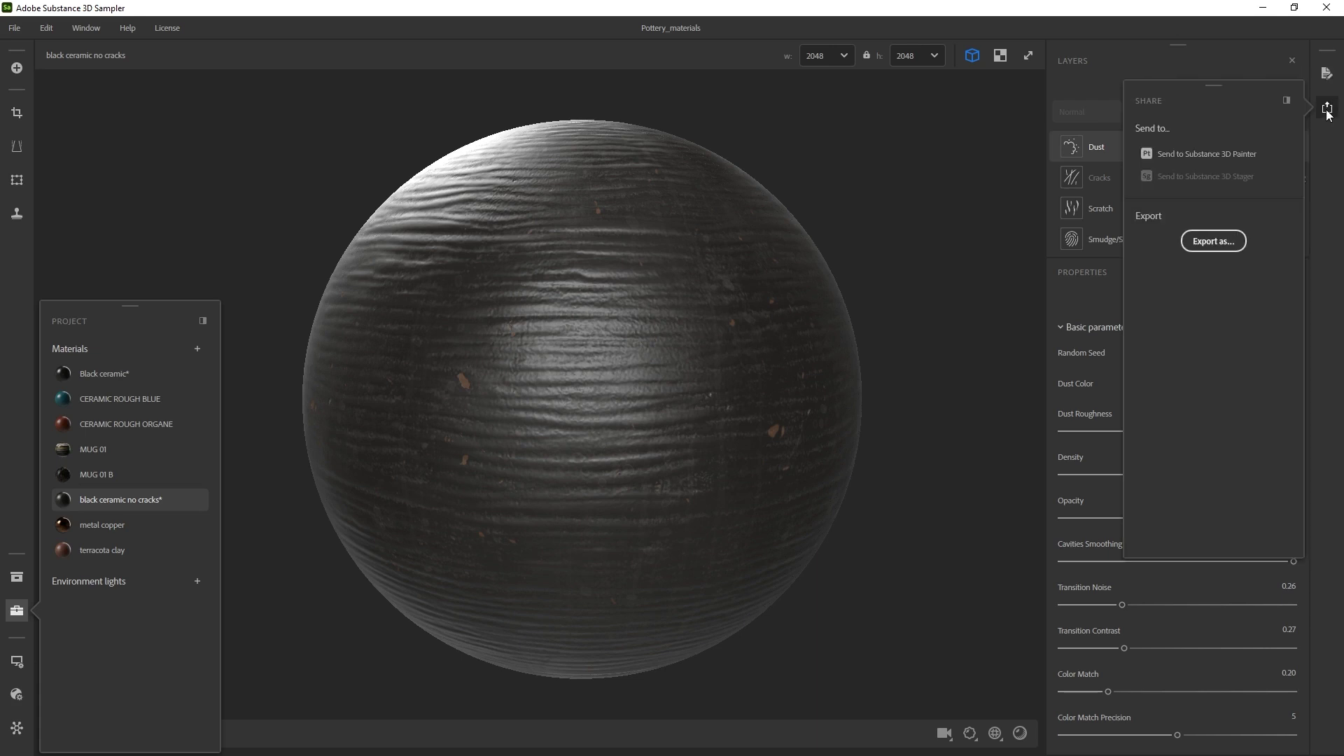
left_click(1225, 251)
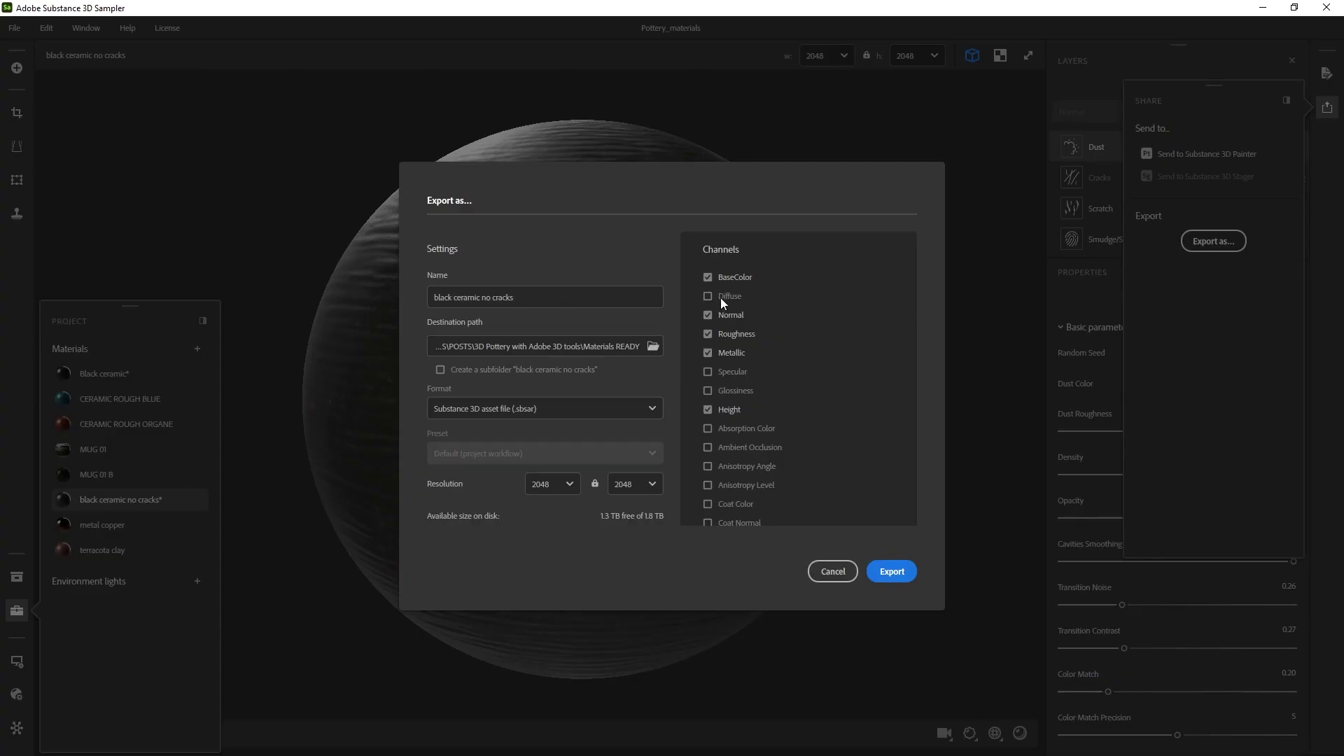
left_click(650, 411)
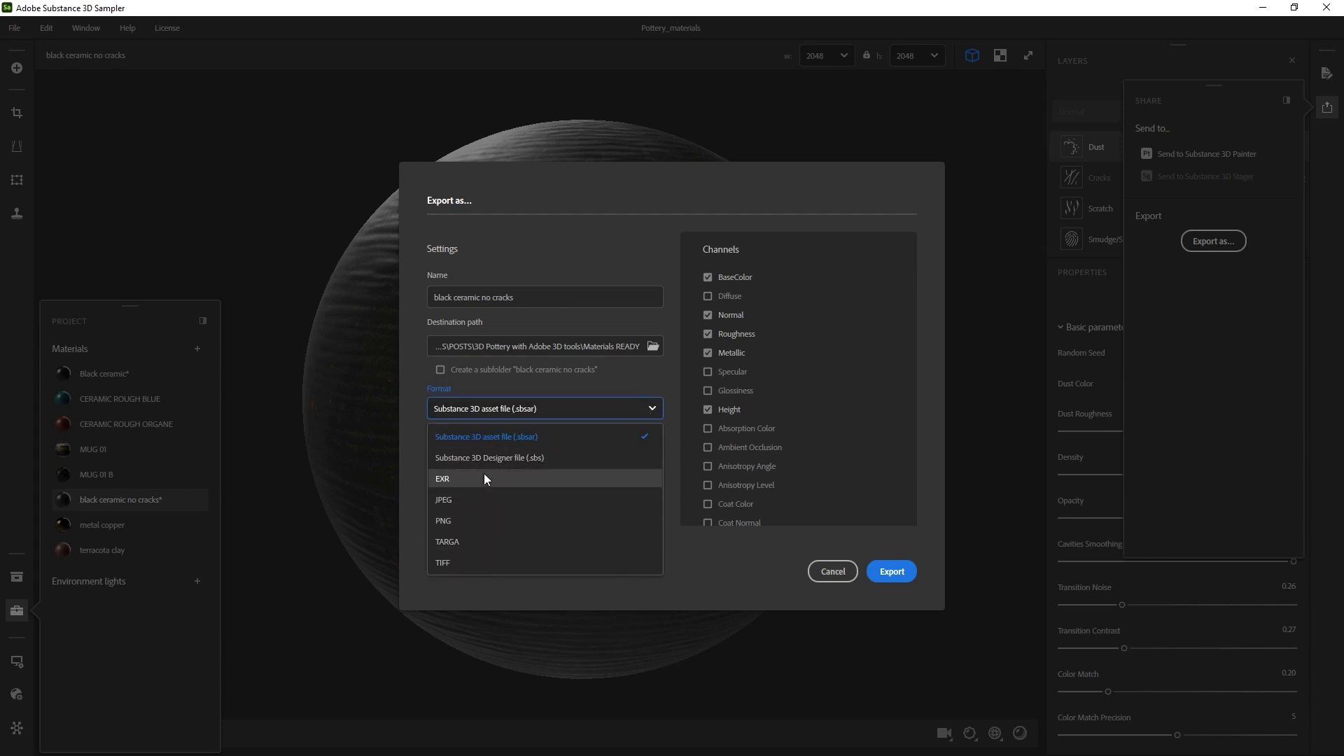
left_click(463, 518)
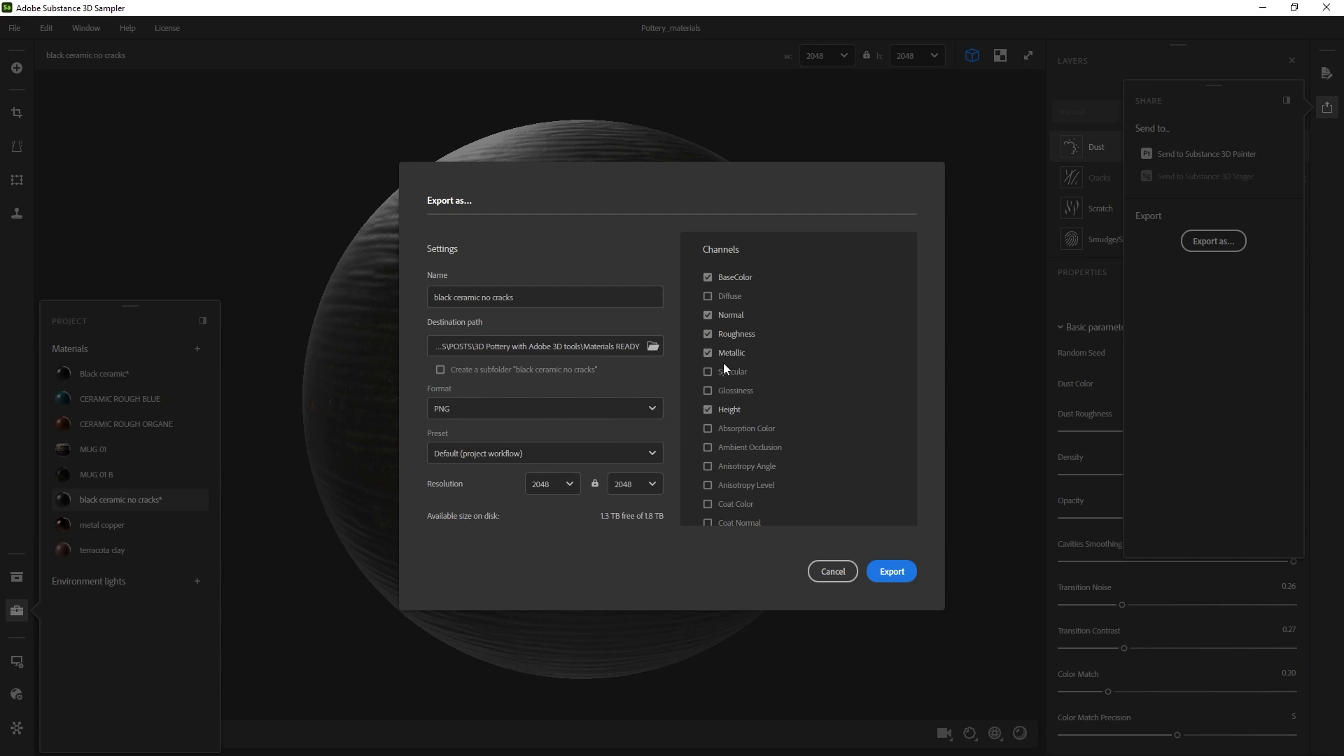
Return the export format to Substance 3D asset file (.sbsar) and cancel the export.
left_click(652, 410)
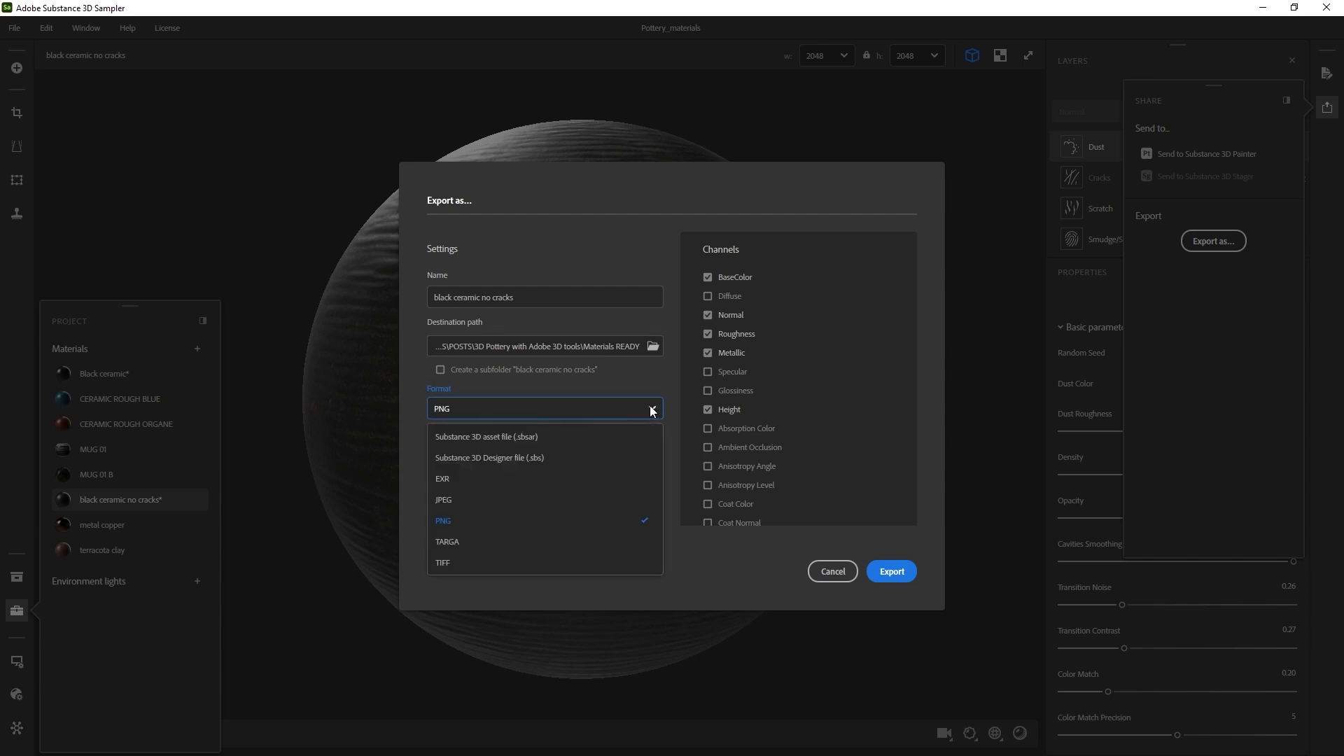
left_click(490, 456)
left_click(549, 417)
left_click(498, 440)
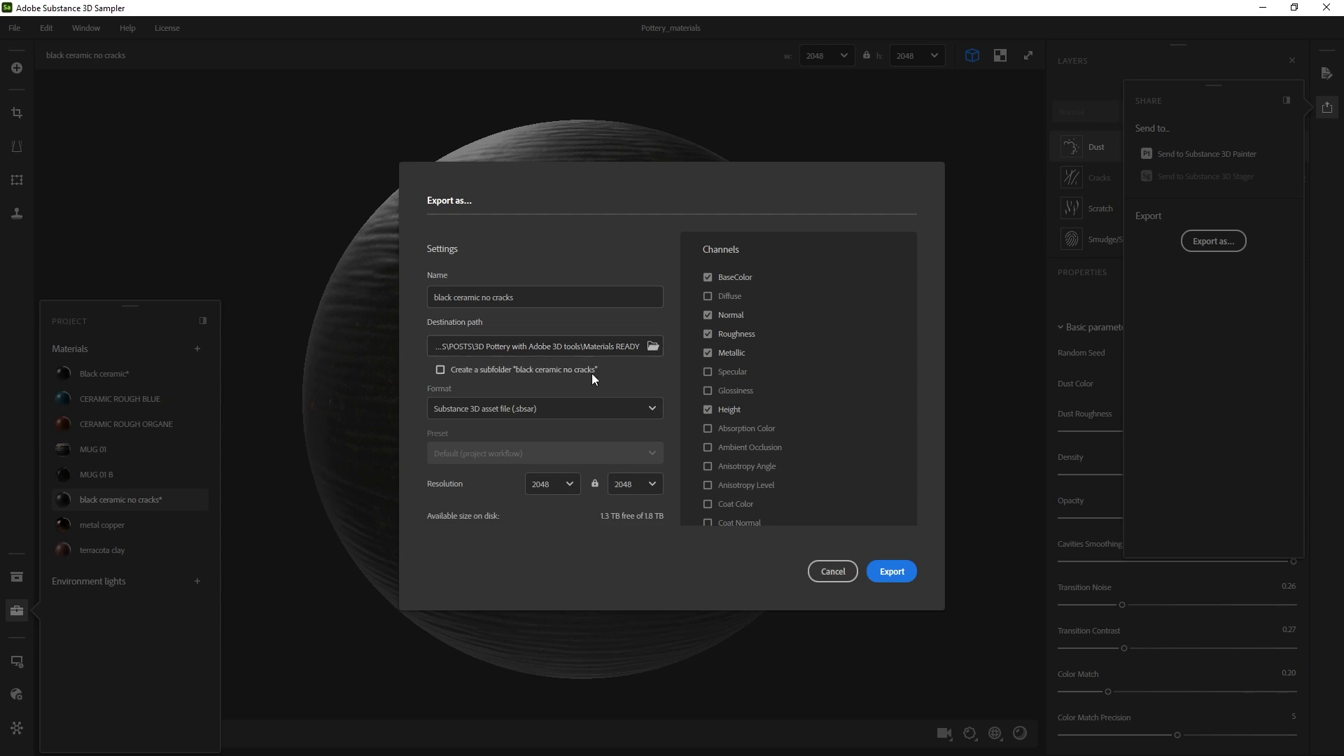
left_click(829, 570)
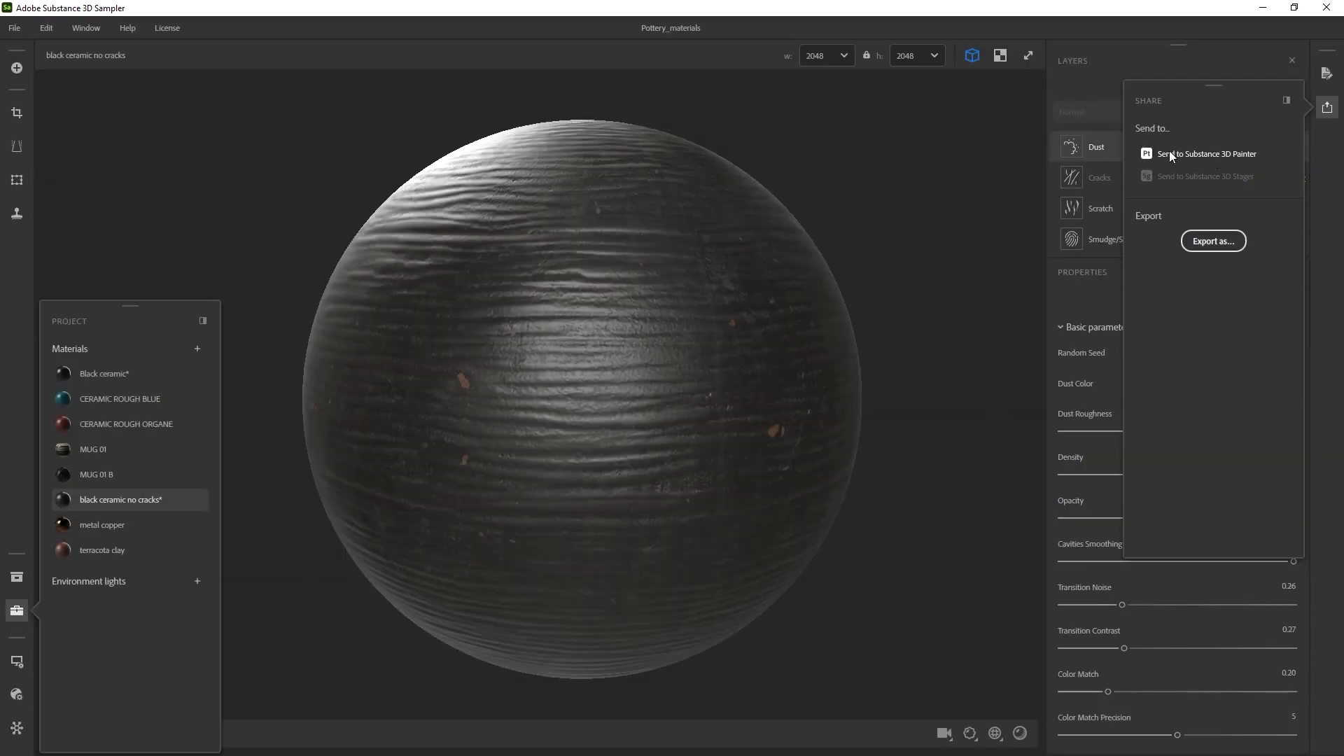
Send the black ceramic no cracks material to Substance 3D Painter and return to Sampler.
left_click(1203, 155)
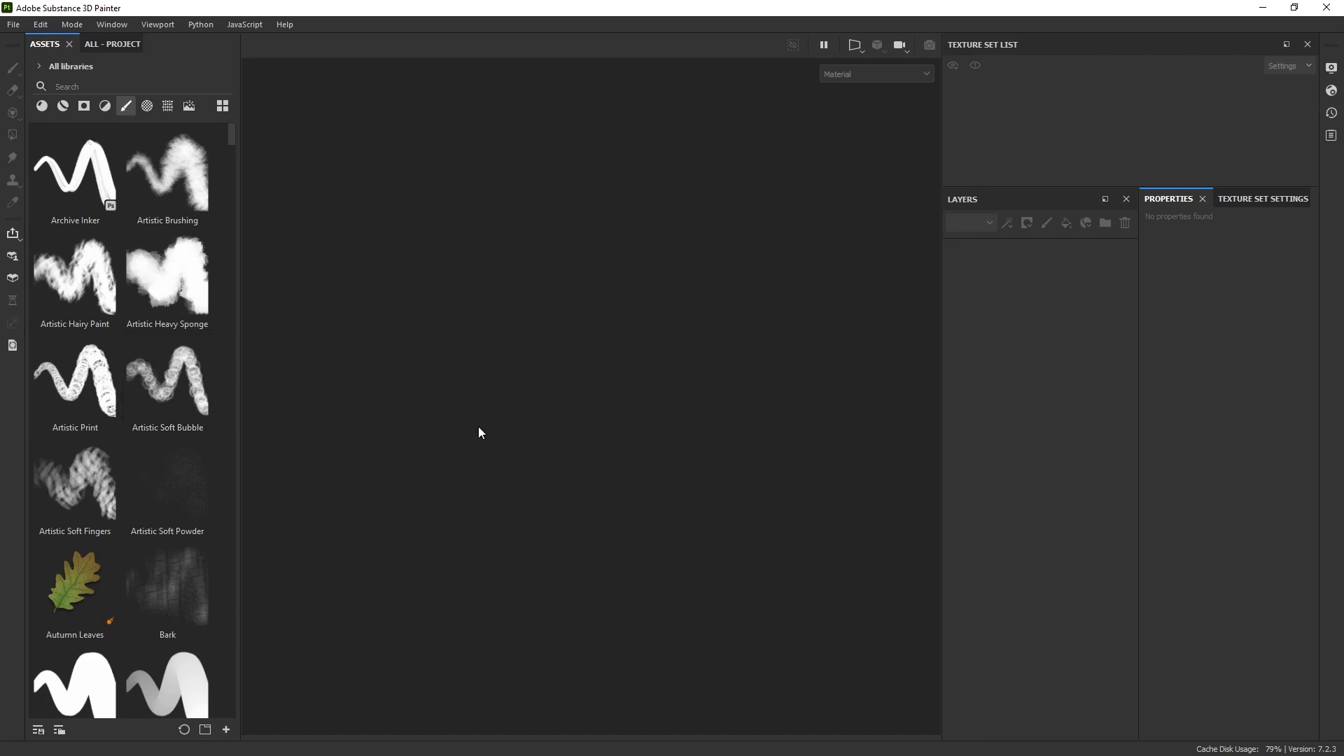
key("alt+Tab")
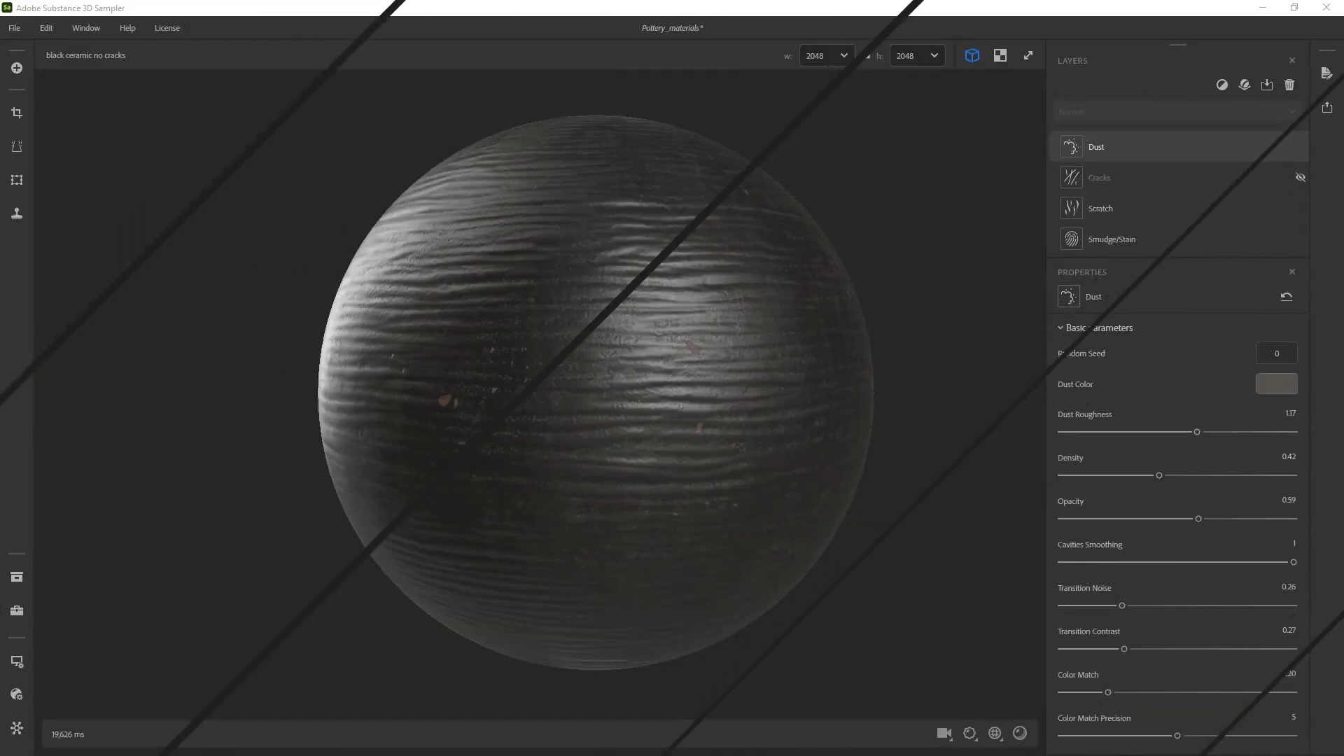
Switch to File Explorer and examine the Pottery_low.fbx file, Mesh maps folder and Workshop materials folder in Workshop resources.
key("alt+Tab")
left_click_drag(985, 134, 728, 136)
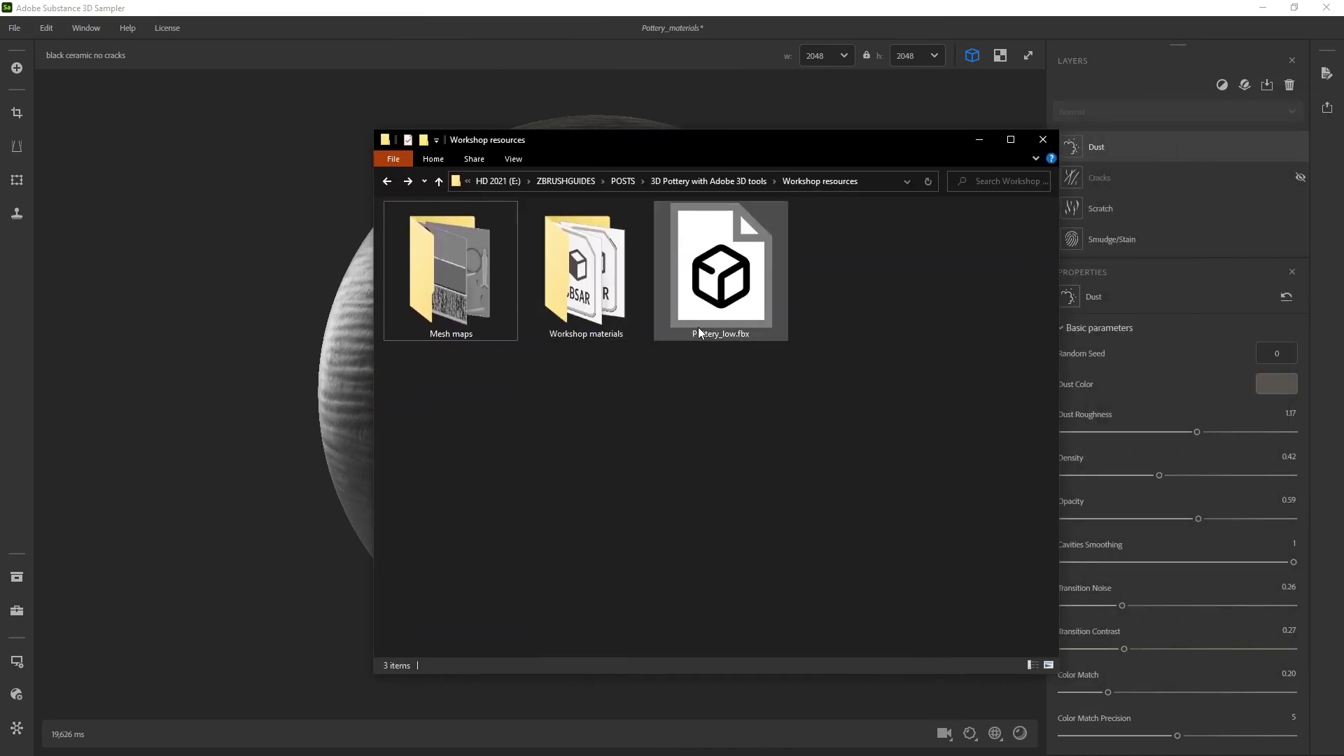
left_click(725, 301)
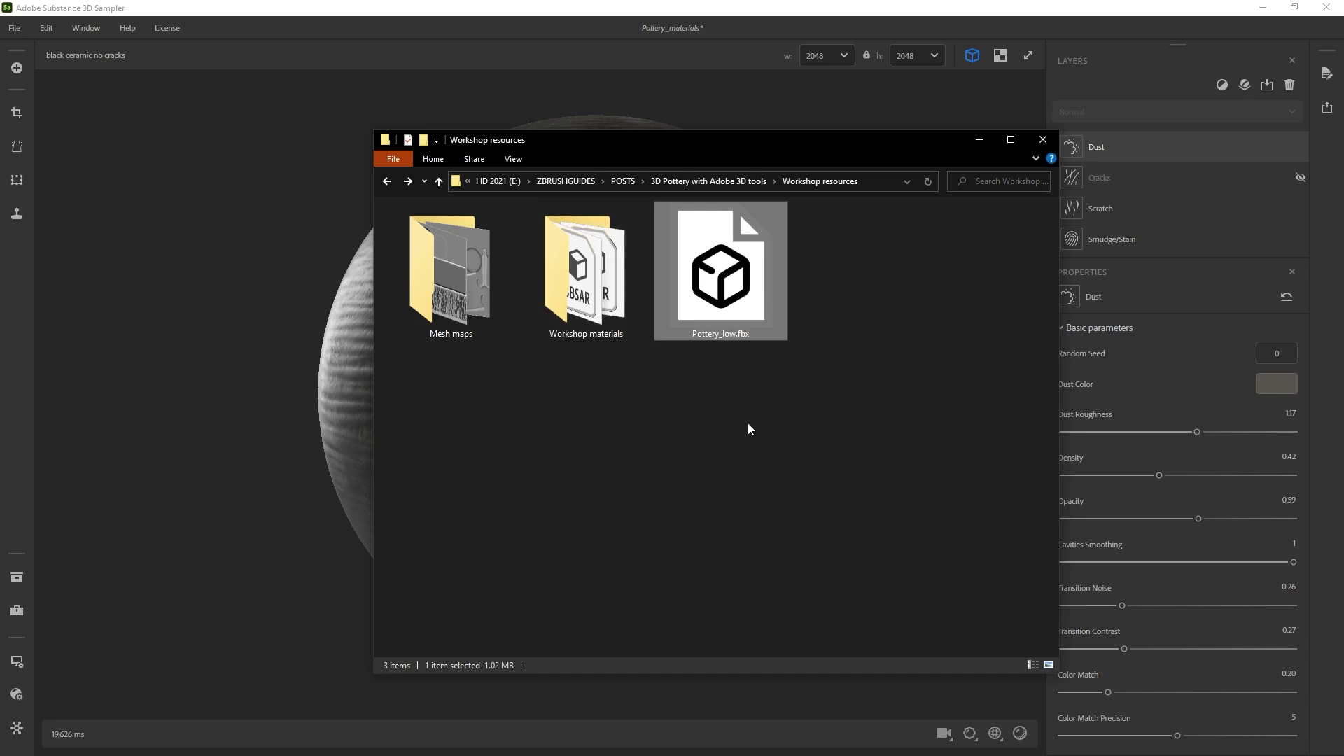
left_click(497, 260)
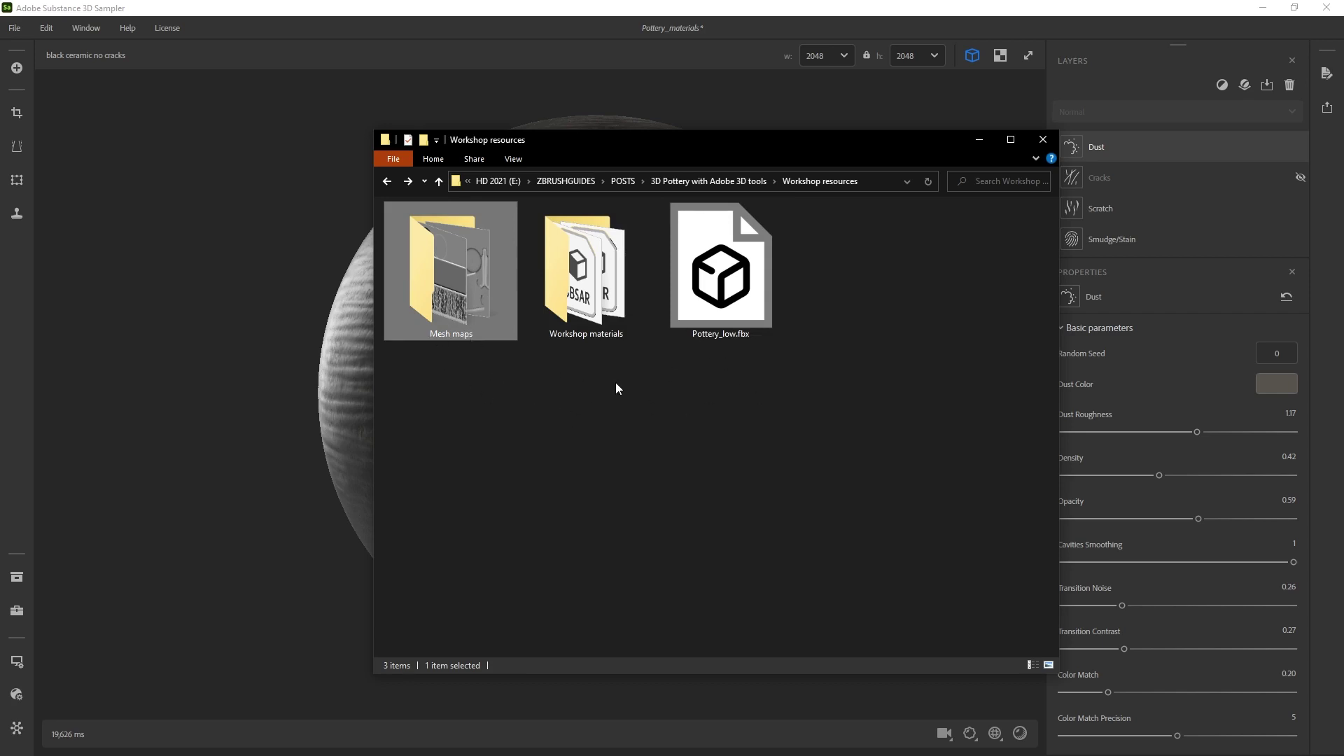
left_click(596, 294)
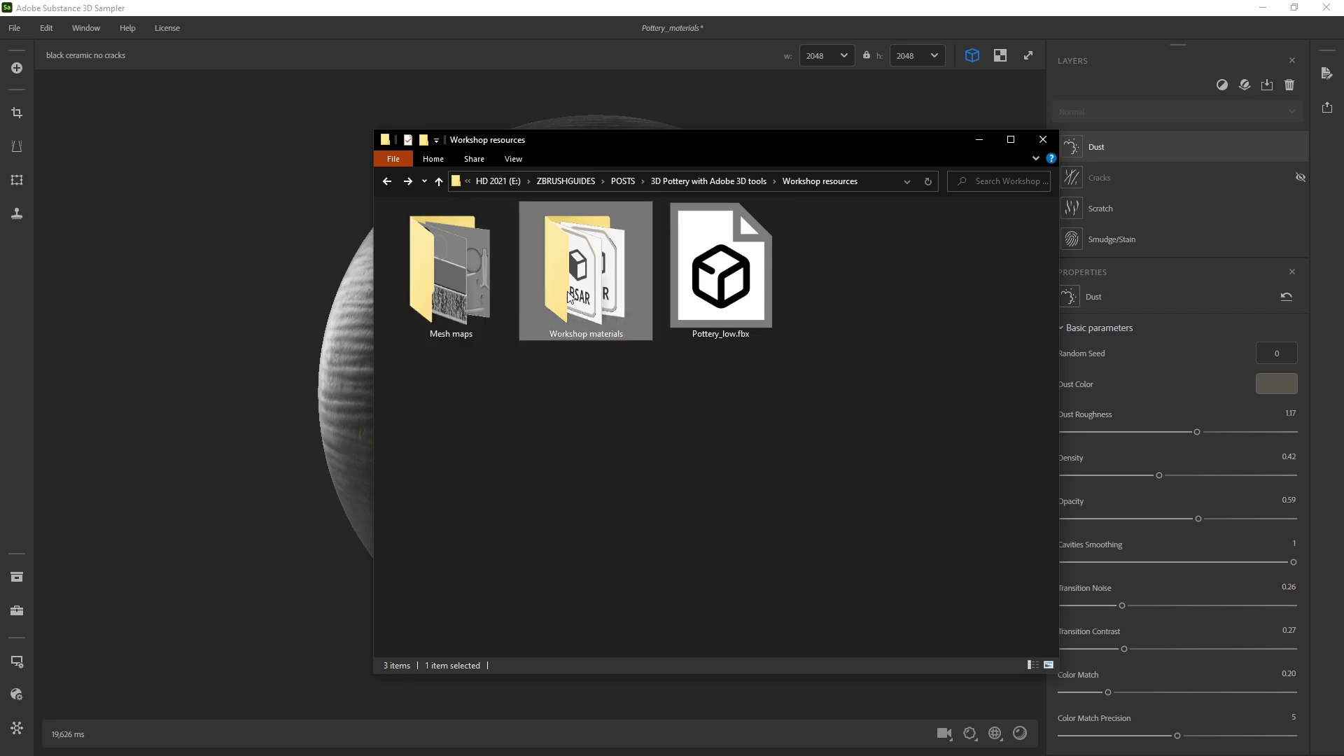
left_click_drag(603, 149, 687, 144)
key("alt+Tab")
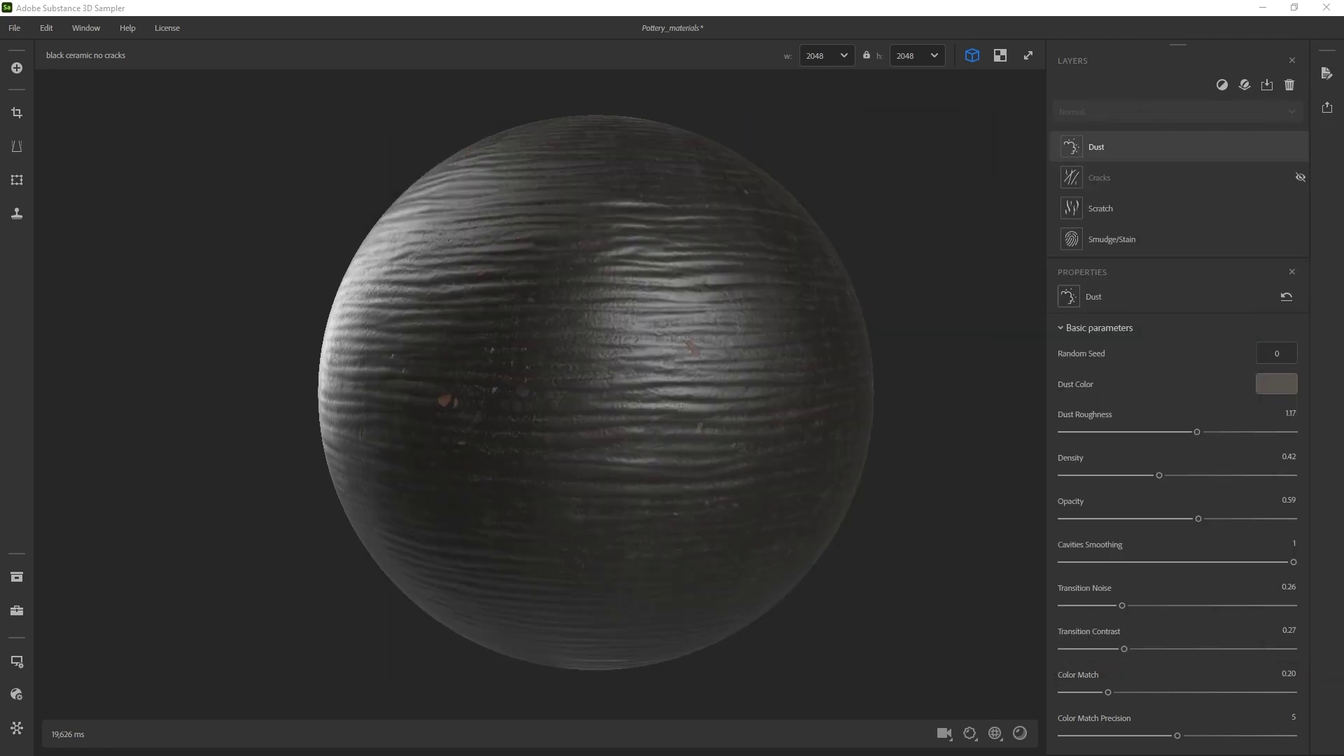
Review the project's materials, the layer stack and the sharing options with the export queue in Substance 3D Sampler.
left_click(16, 611)
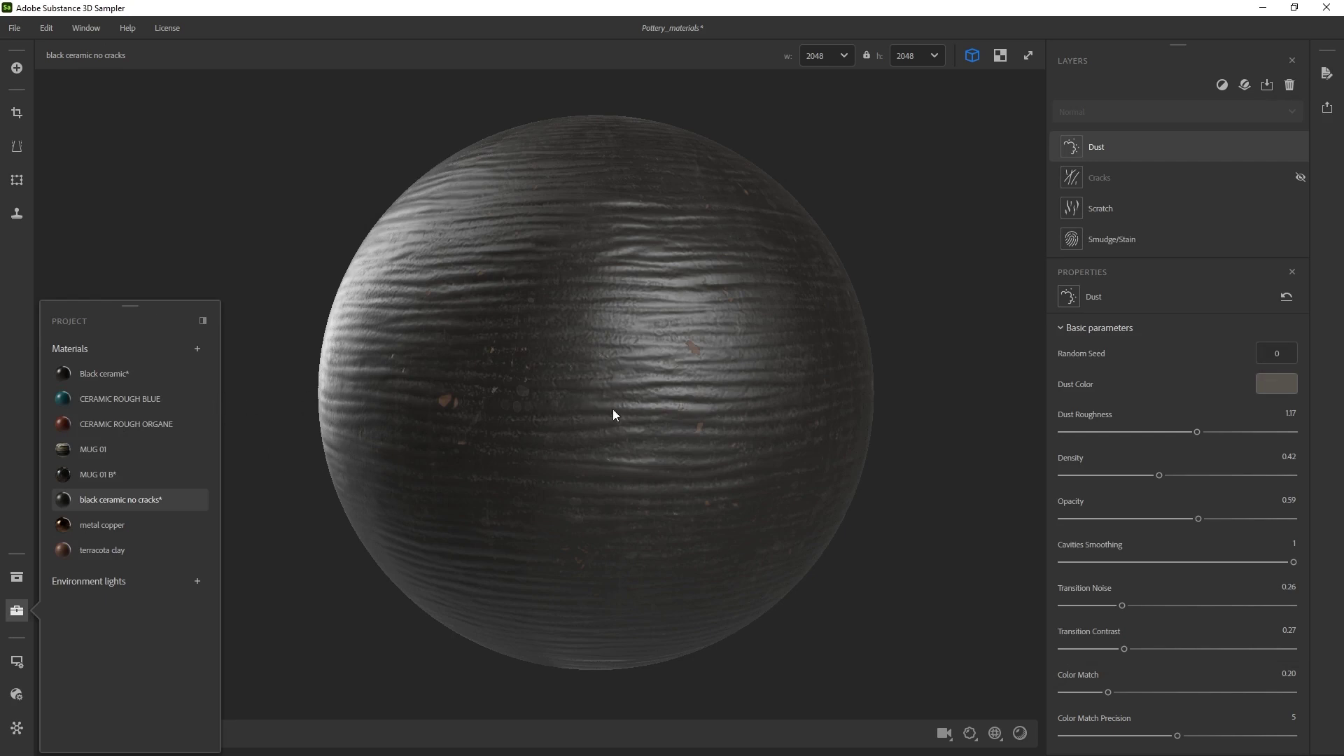
left_click(15, 612)
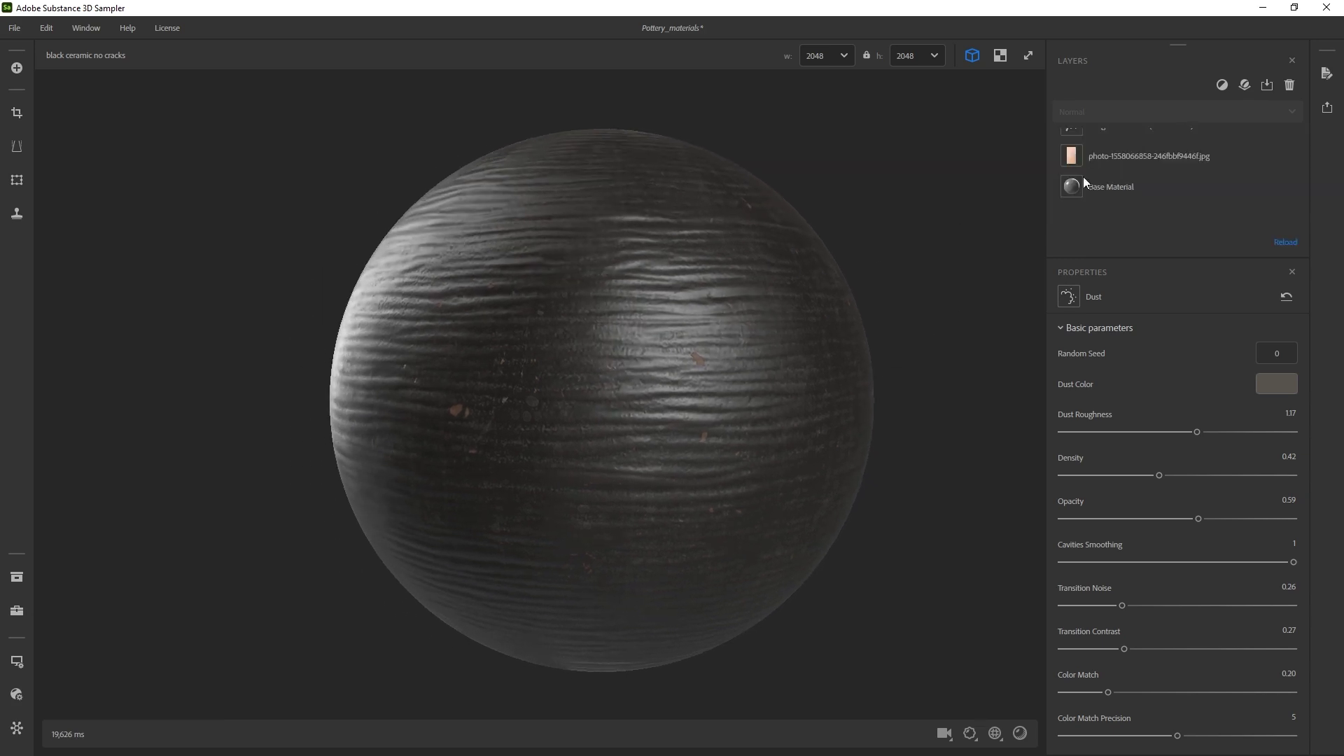
left_click(1326, 109)
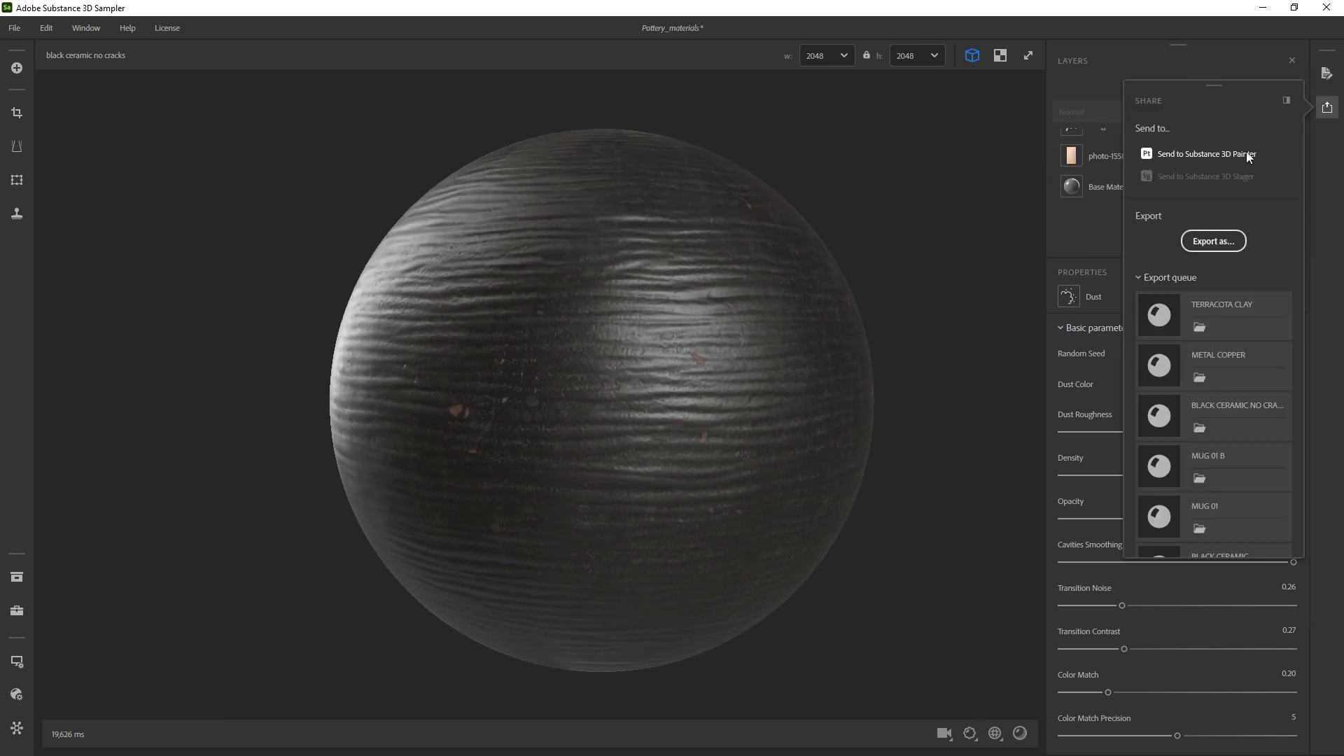
left_click(1327, 107)
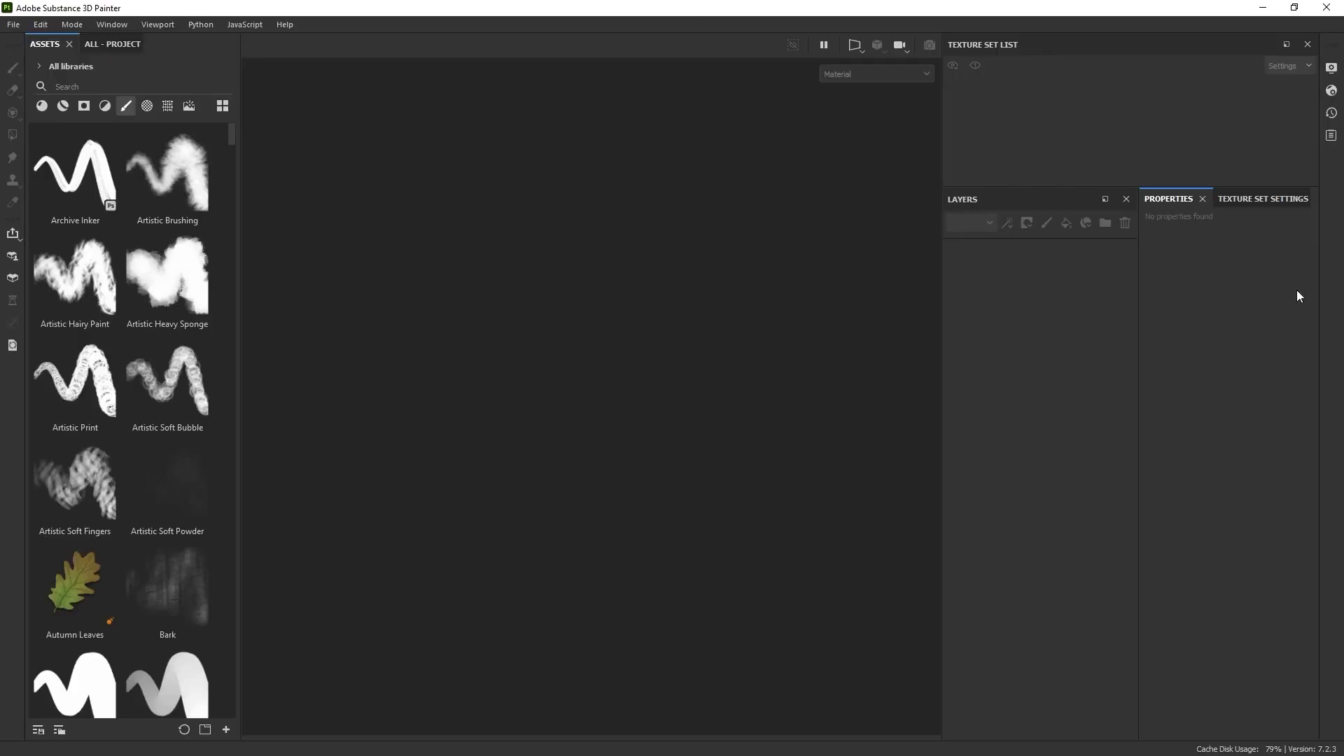
Create a new Substance 3D Painter project from Pottery_low.fbx in the Workshop resources folder, keeping the default import settings.
key("alt+Tab")
left_click_drag(1023, 145, 466, 137)
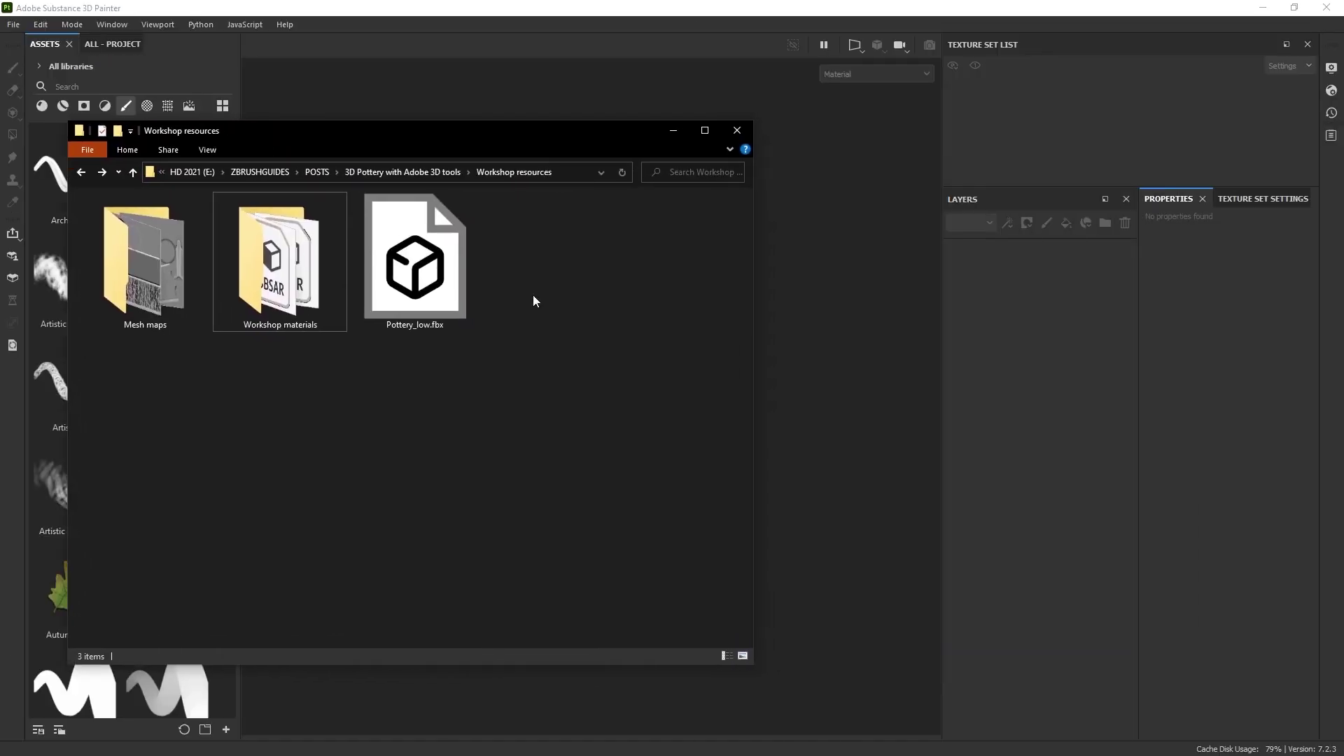
left_click(422, 270)
mouse_move(427, 267)
left_mouse_down()
mouse_move(550, 341)
mouse_move(841, 369)
mouse_move(828, 369)
left_mouse_up()
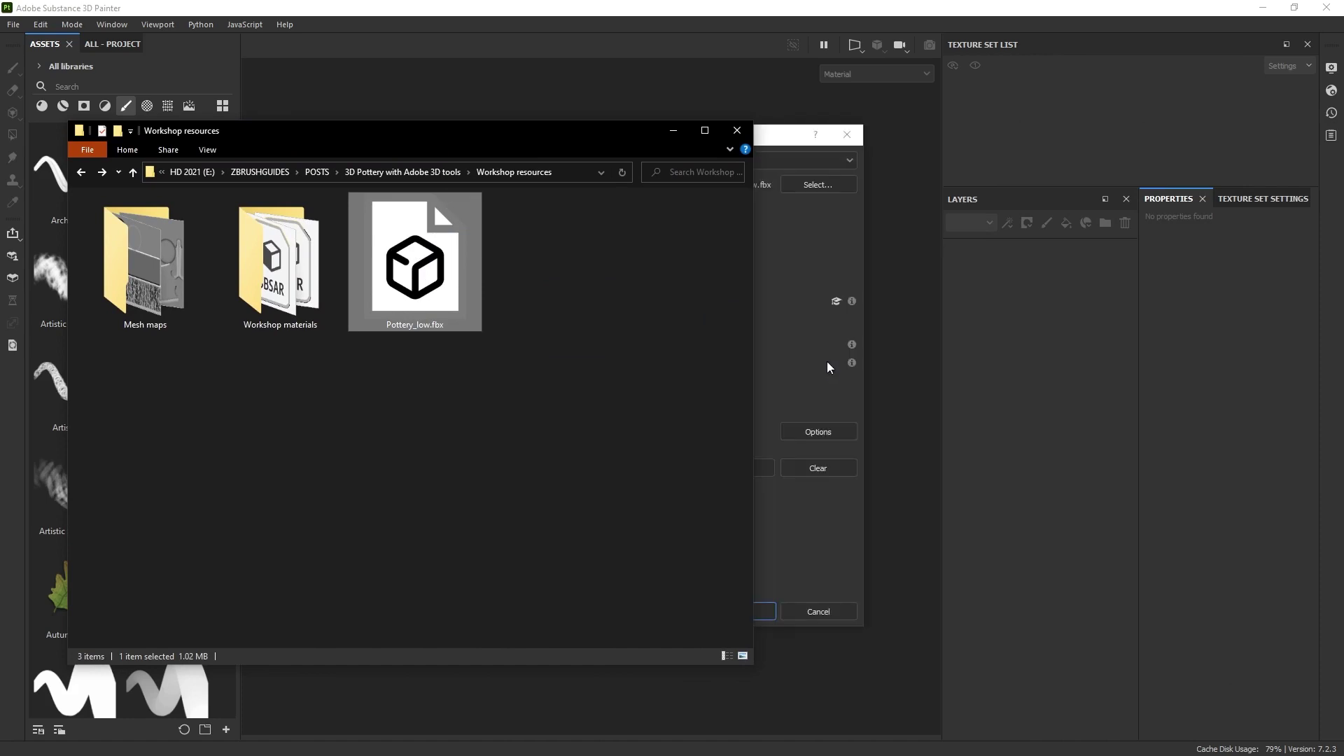
left_click(291, 120)
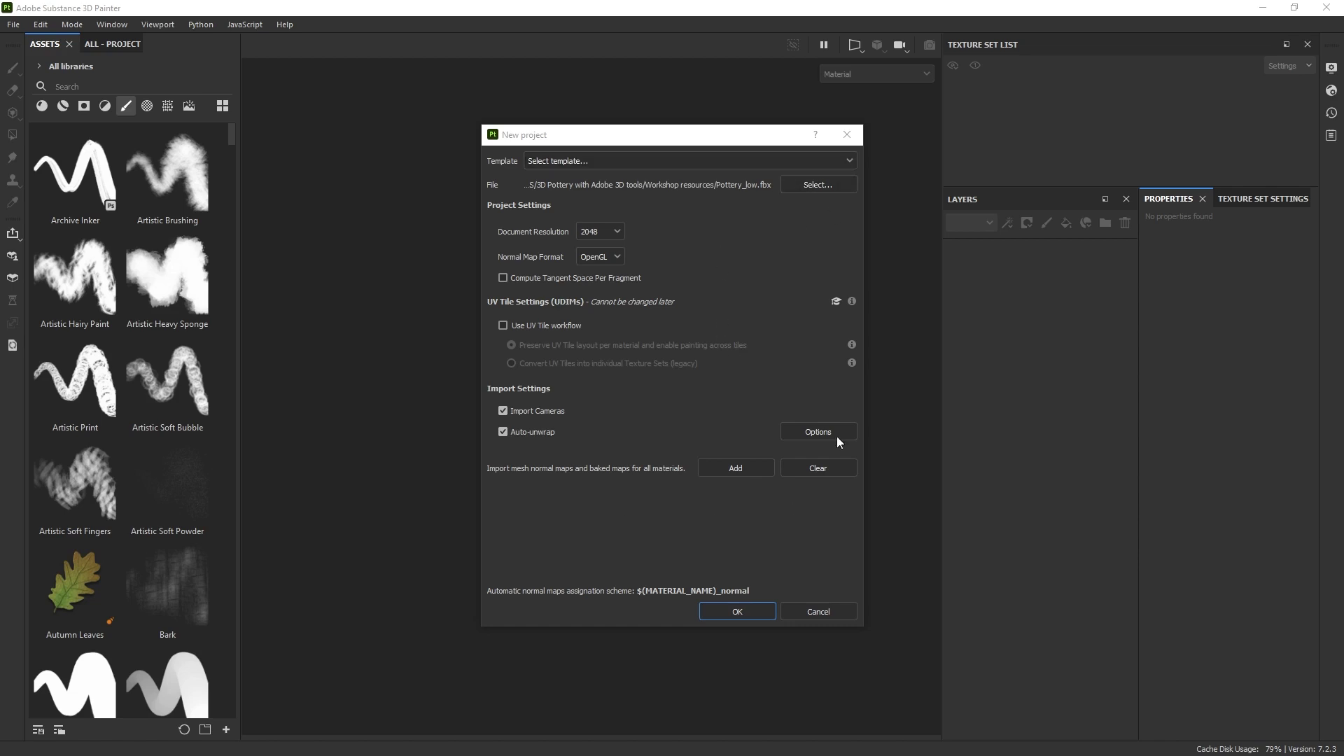
left_click(737, 611)
Inspect the imported pottery meshes and check their texture sets, finishing with Glass1_low selected.
left_click_drag(706, 294, 480, 330, "alt")
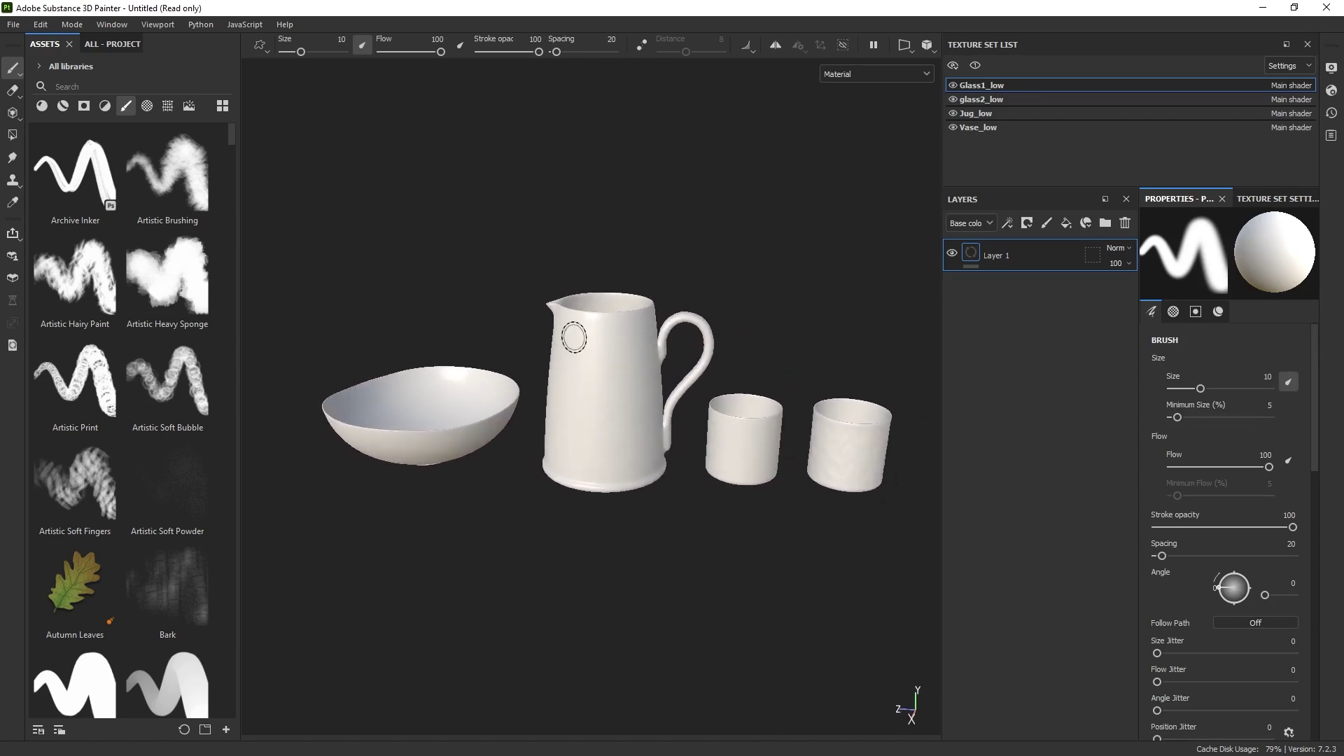
left_click_drag(574, 338, 620, 324, "alt")
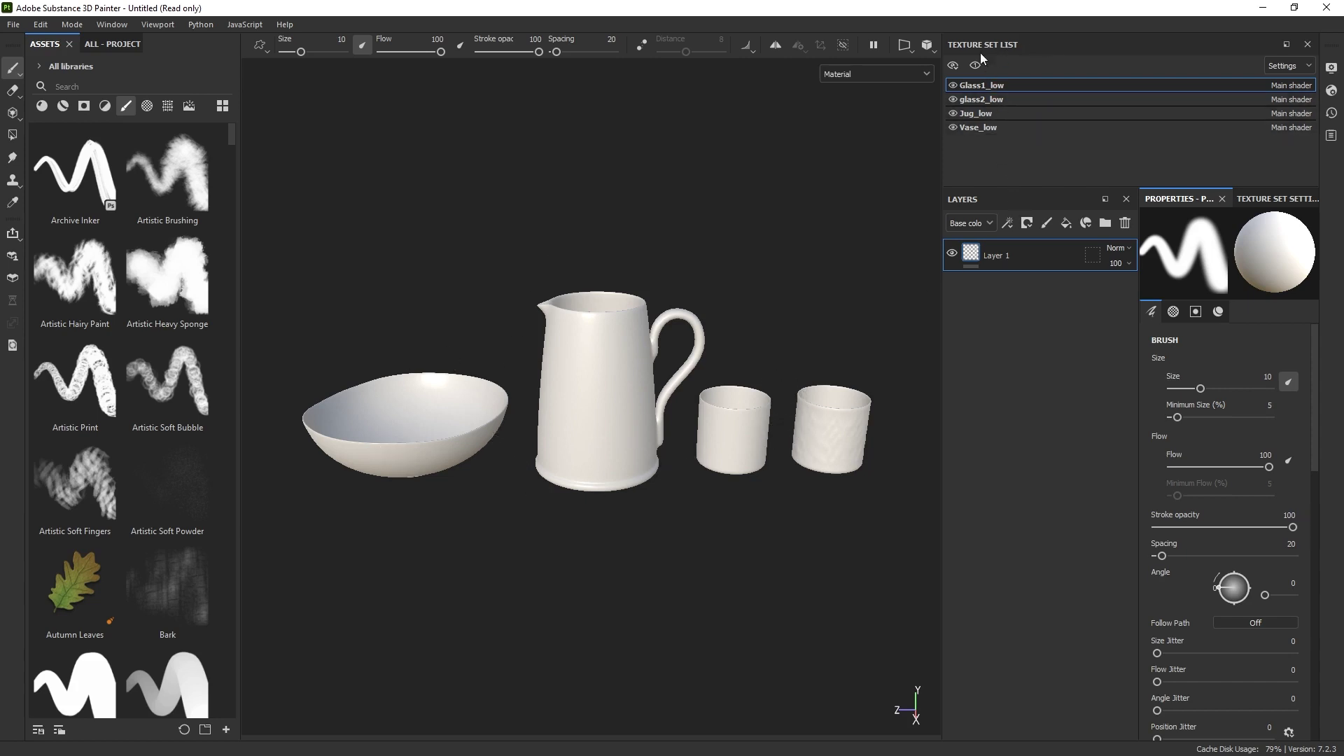
left_click(984, 95)
left_click(985, 127)
left_click(987, 85)
Reset the user interface to its default layout.
left_click(103, 25)
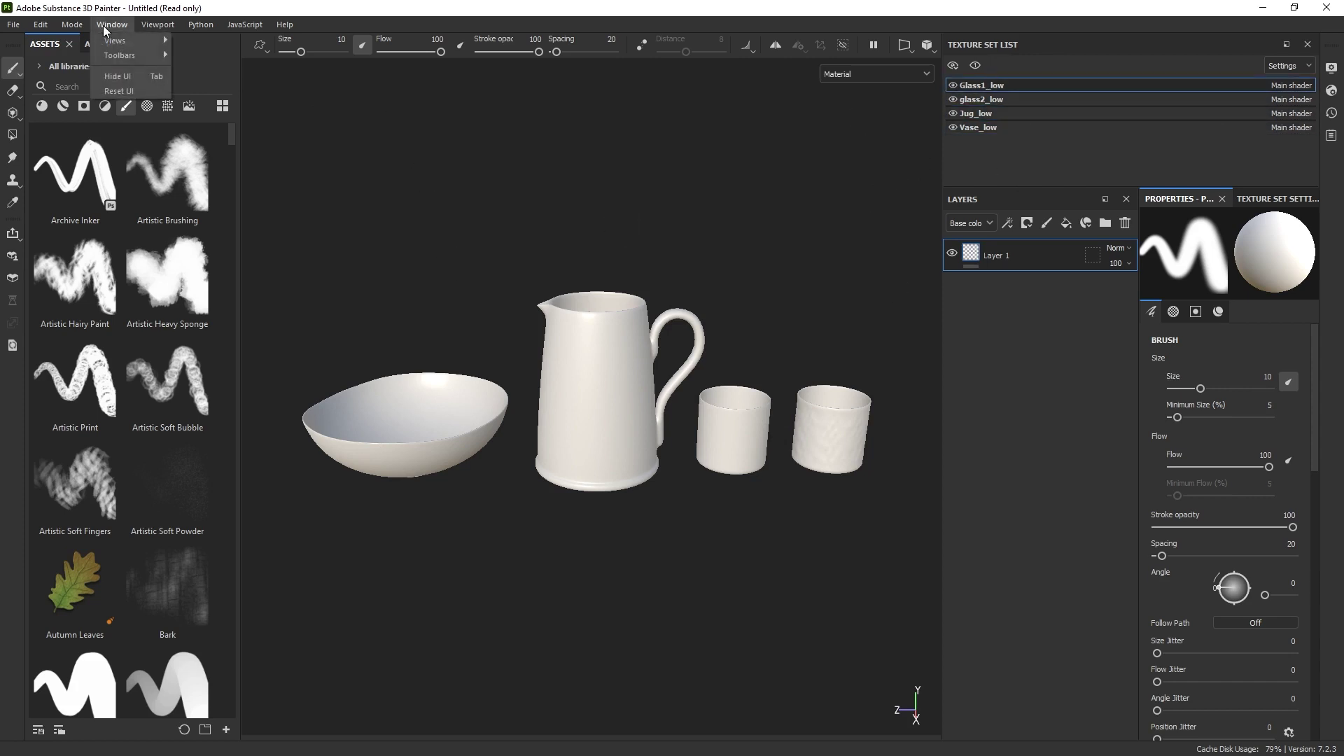
left_click(117, 91)
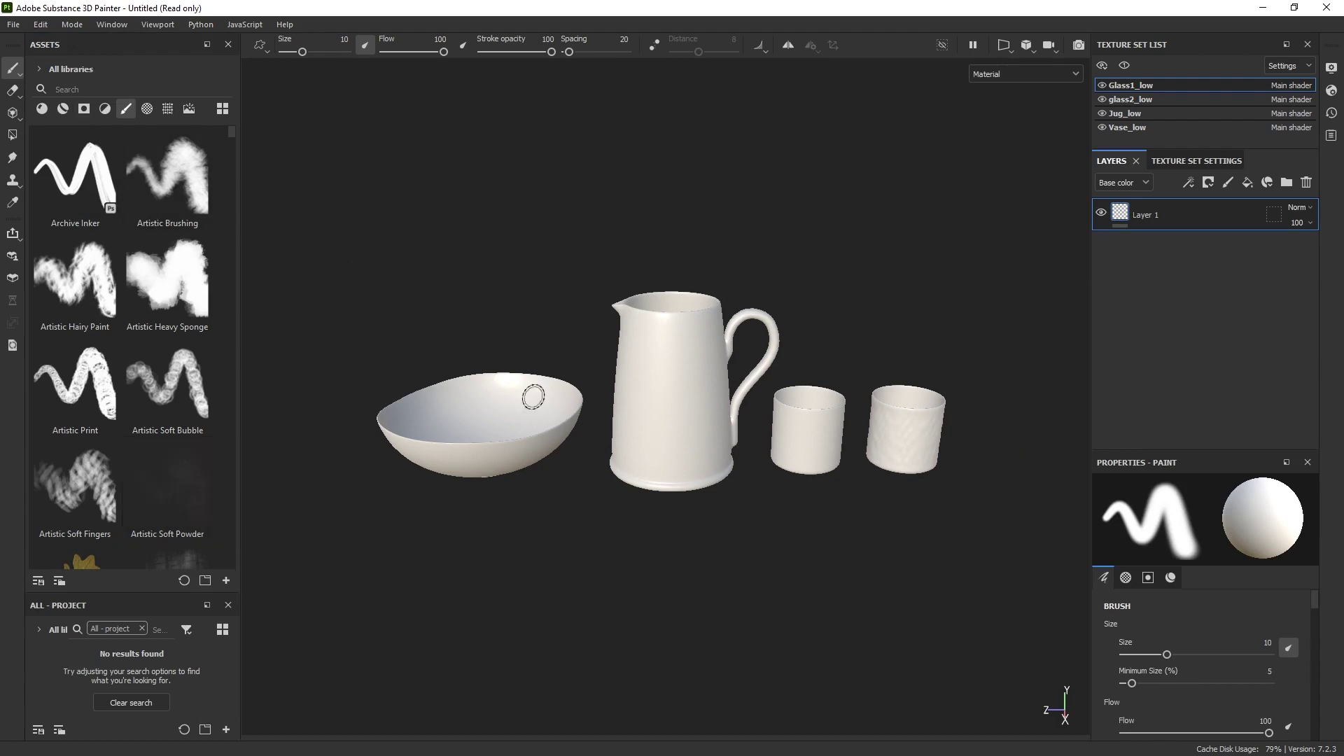
left_click_drag(614, 281, 665, 276, "alt")
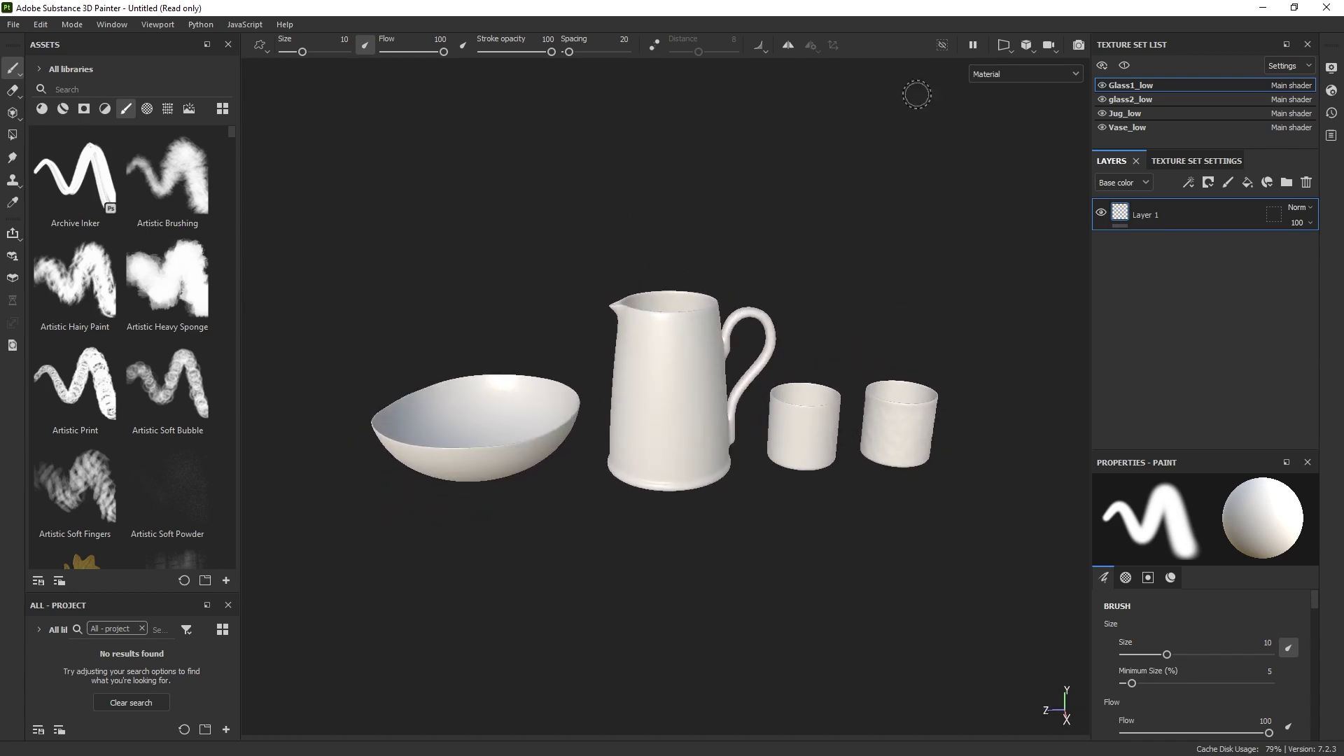
left_click_drag(836, 264, 758, 241, "alt")
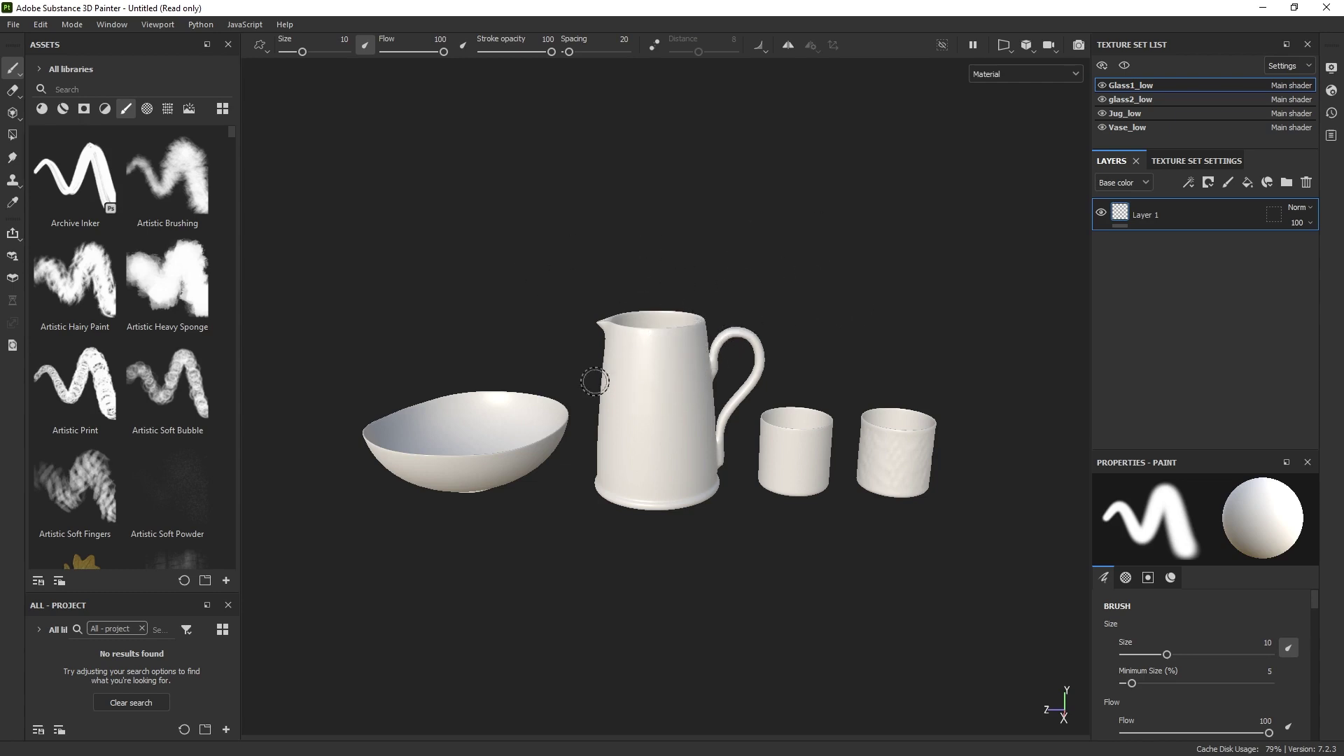
Switch to ZBrush and examine the Jug_low model's shape from several angles at subdivision level 5.
key("alt+Tab")
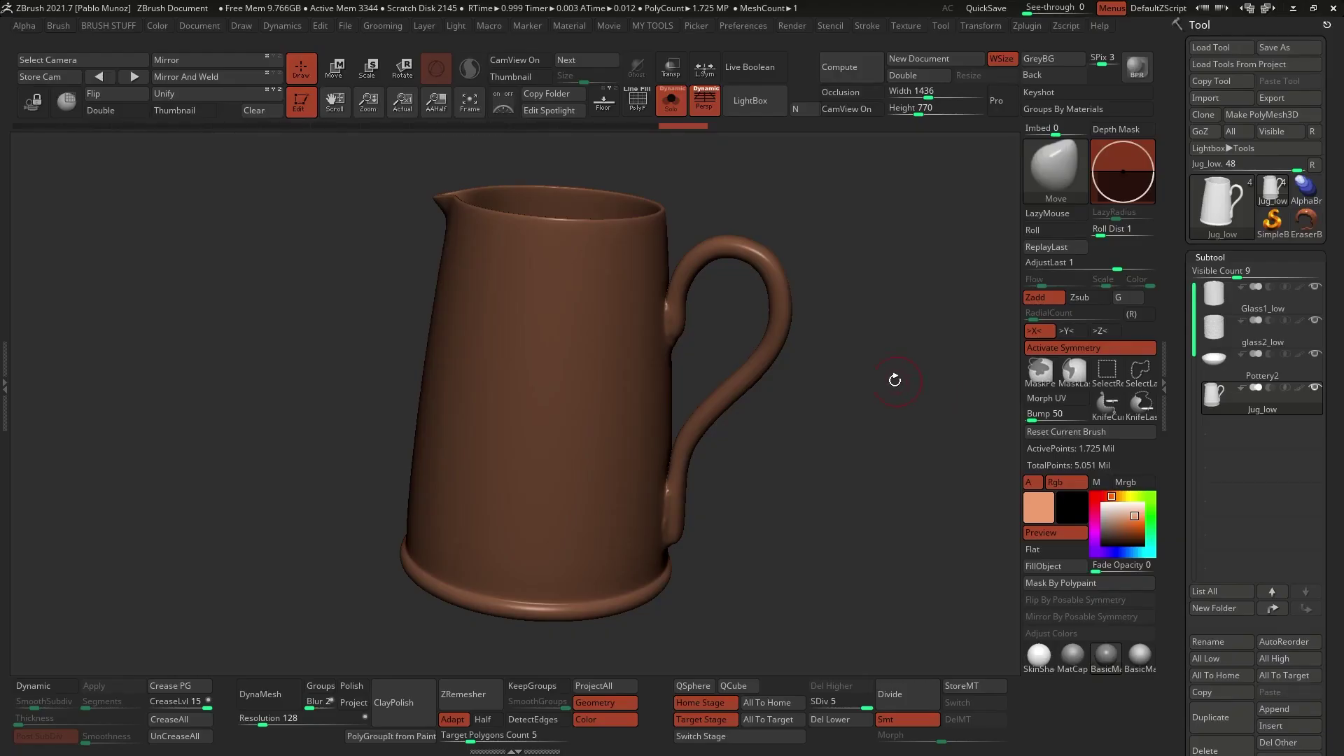
left_click_drag(880, 351, 867, 347)
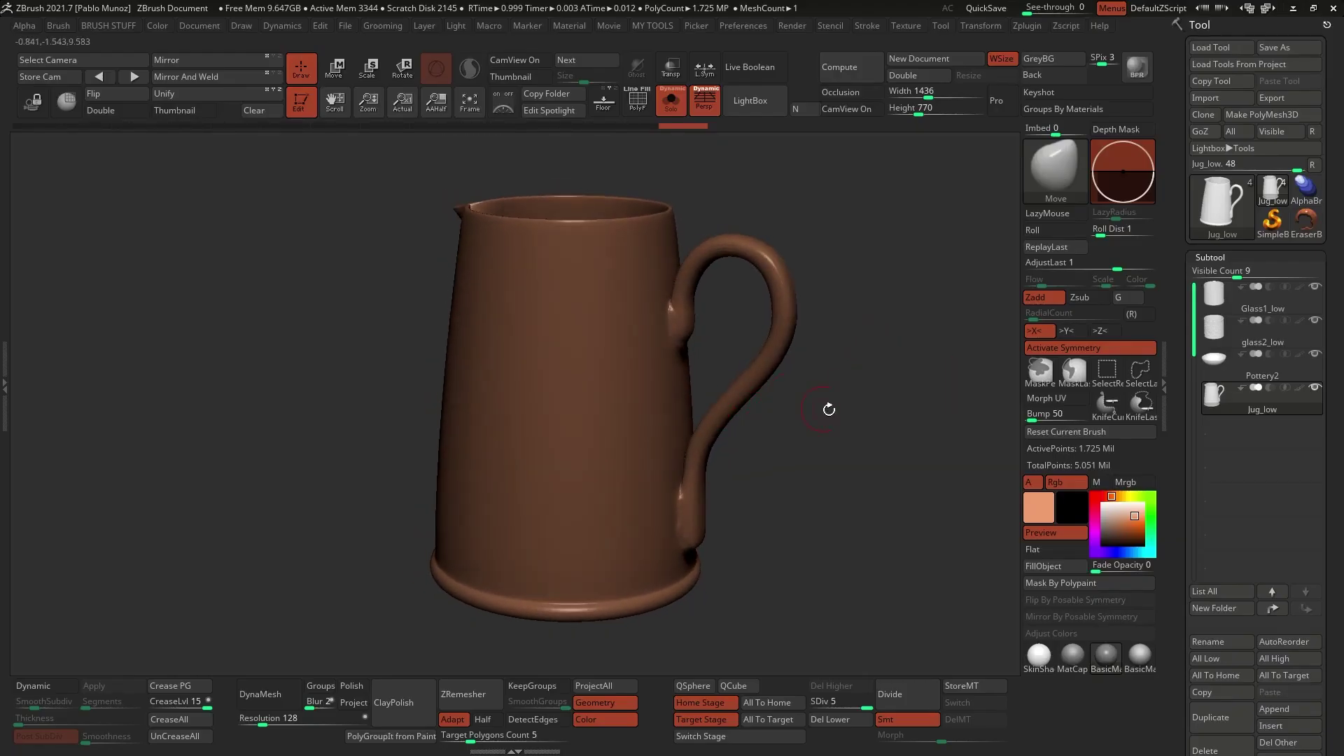
mouse_move(723, 335)
left_mouse_down()
mouse_move(723, 297)
mouse_move(697, 282)
left_mouse_up()
left_click_drag(773, 494, 731, 355)
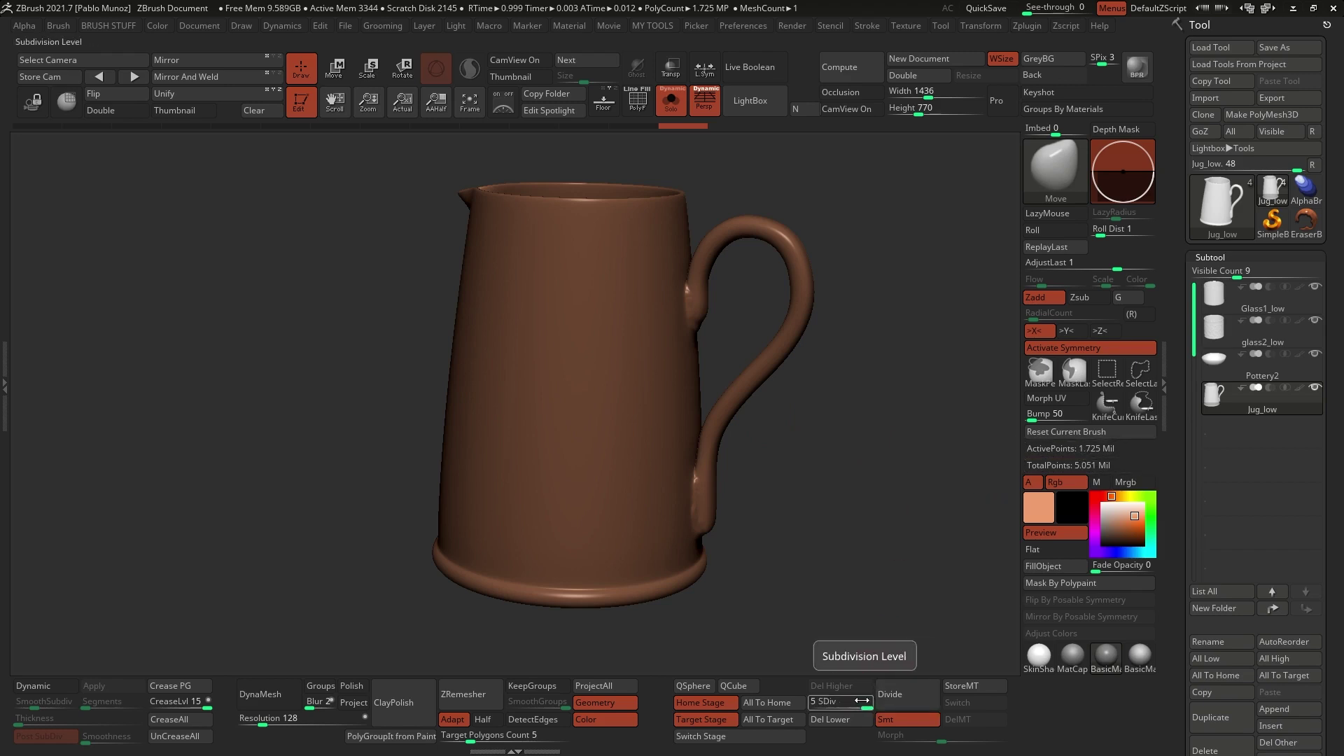
Set Jug_low to subdivision level 1, display its polyframe wireframe, and set the active colour to white.
left_click_drag(867, 708, 816, 710)
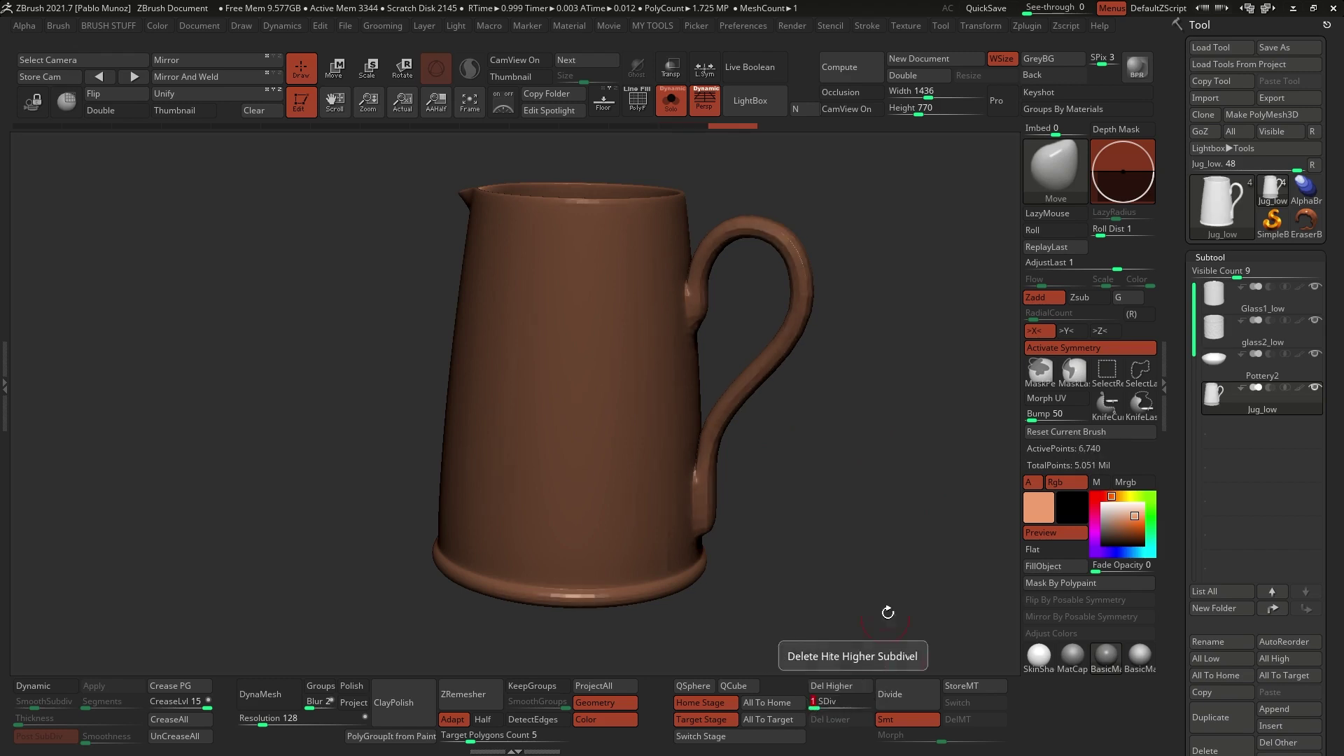
left_click(637, 102)
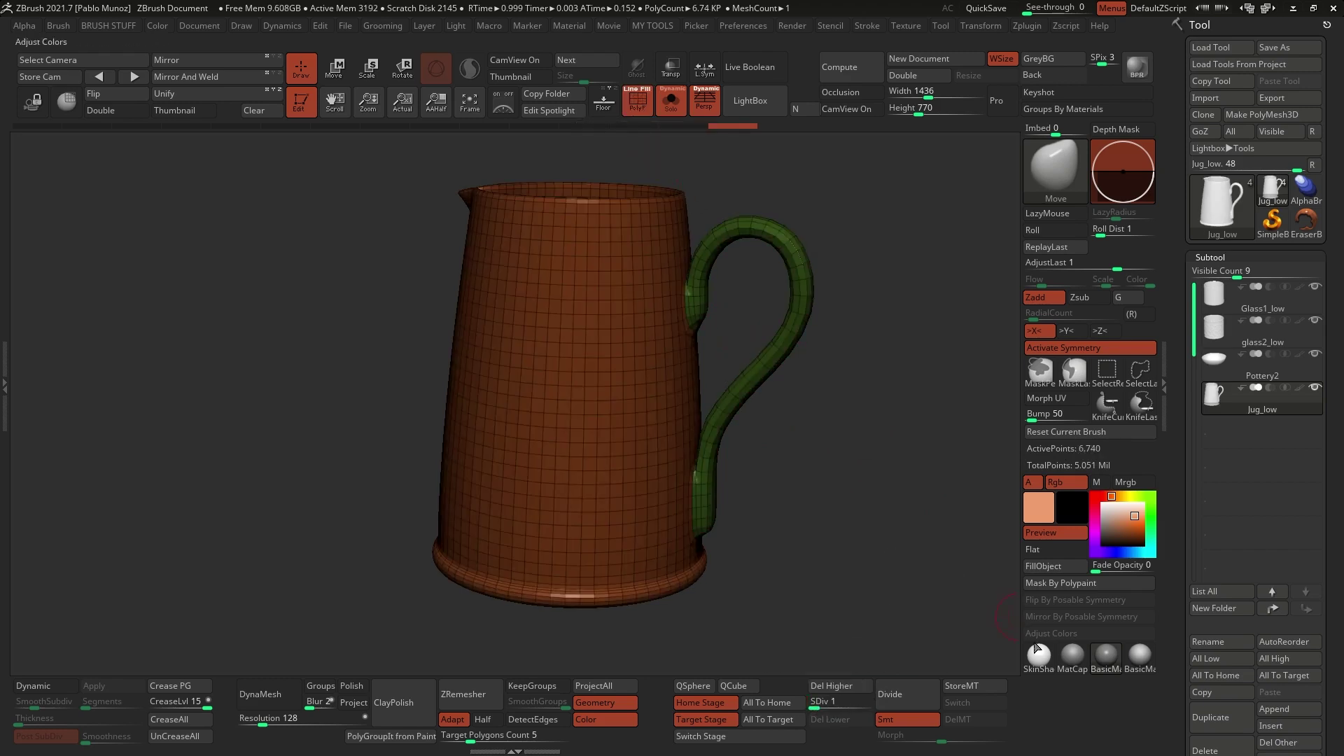
left_click(1102, 503)
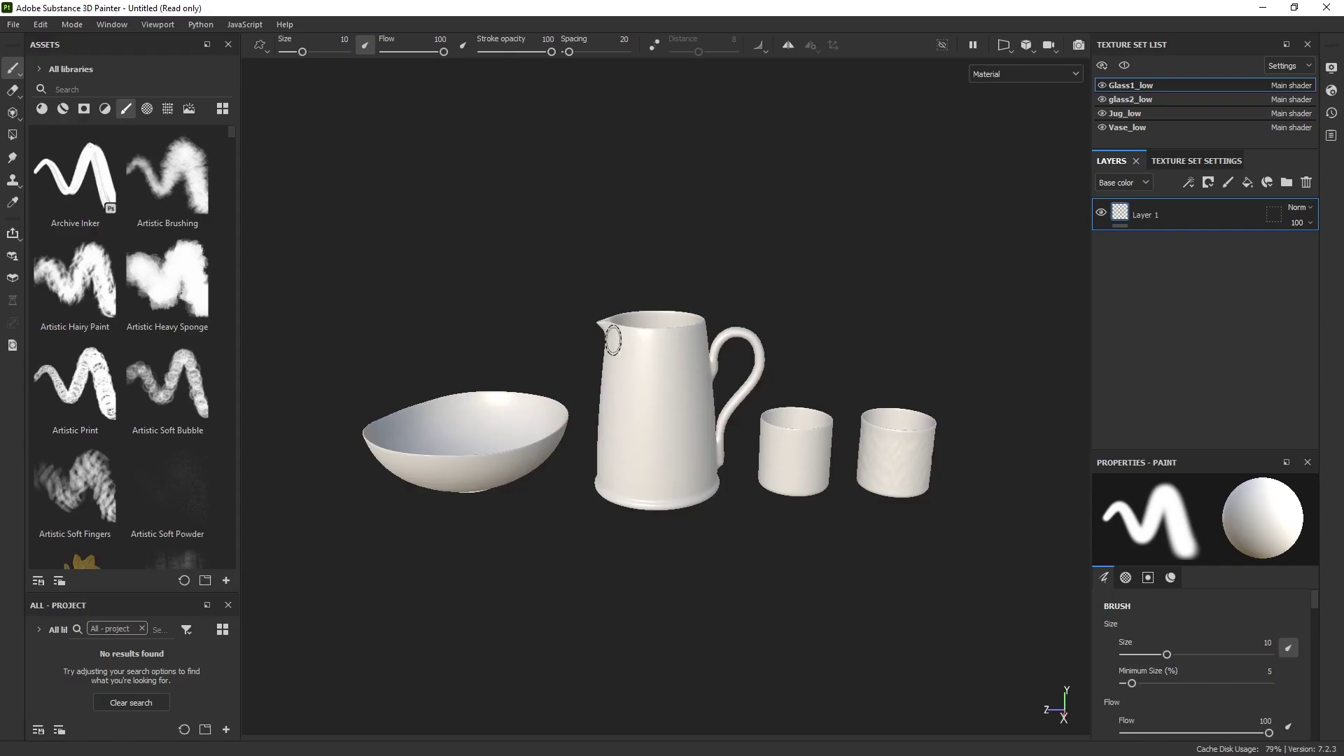
Switch to Substance 3D Painter, show the mesh wireframe, and examine the pottery topology to compare it with the ZBrush model.
left_click(1331, 70)
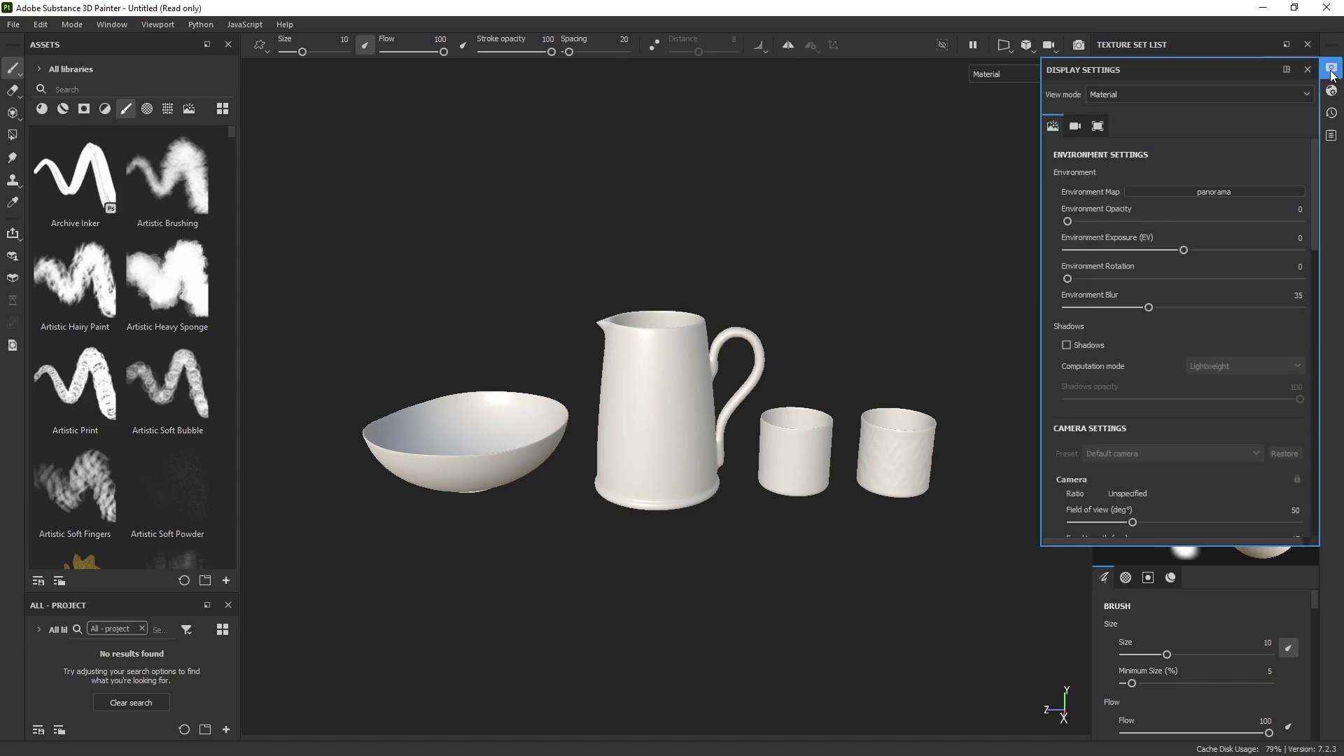
scroll(1124, 341, "down", 12)
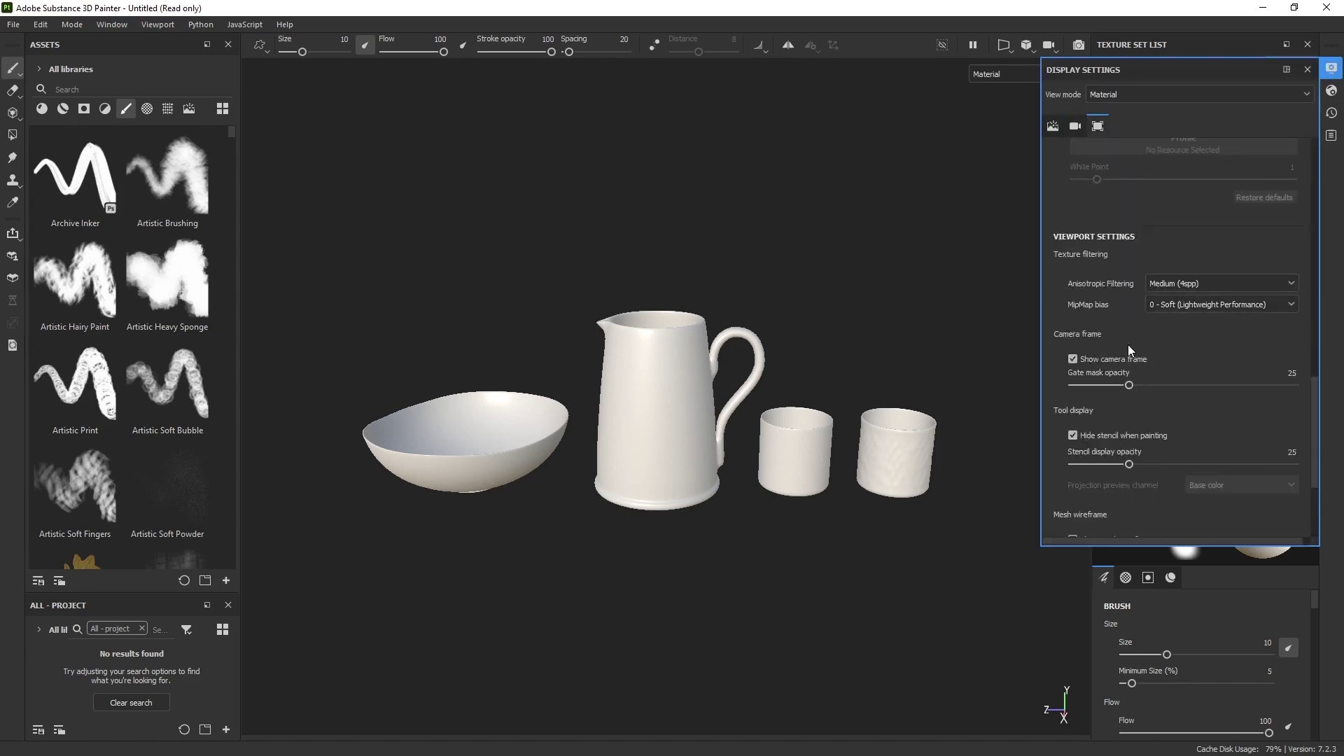
left_click(1078, 367)
mouse_move(834, 473)
left_mouse_down("alt")
mouse_move(714, 487)
mouse_move(781, 482)
left_mouse_up("alt")
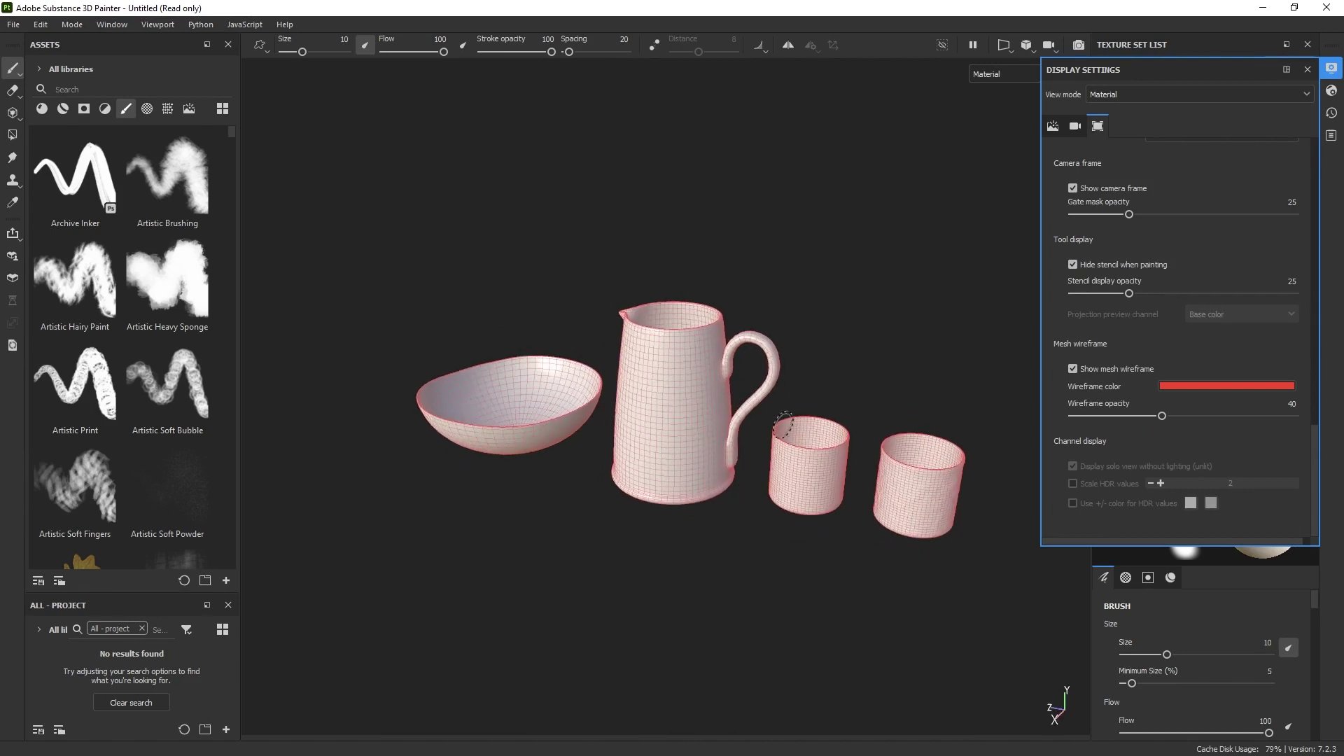
middle_click_drag(783, 424, 776, 427, "alt")
right_click_drag(673, 362, 771, 468, "alt")
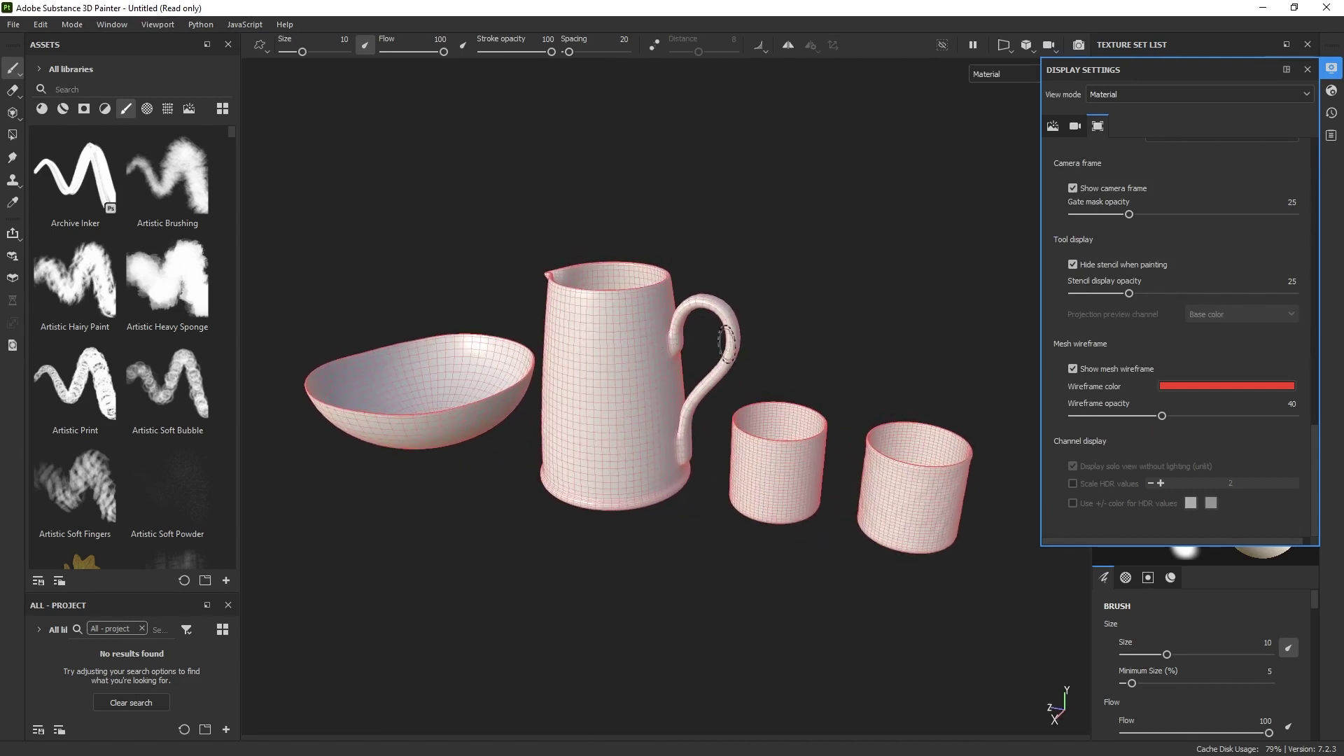
left_click_drag(627, 321, 761, 313, "alt")
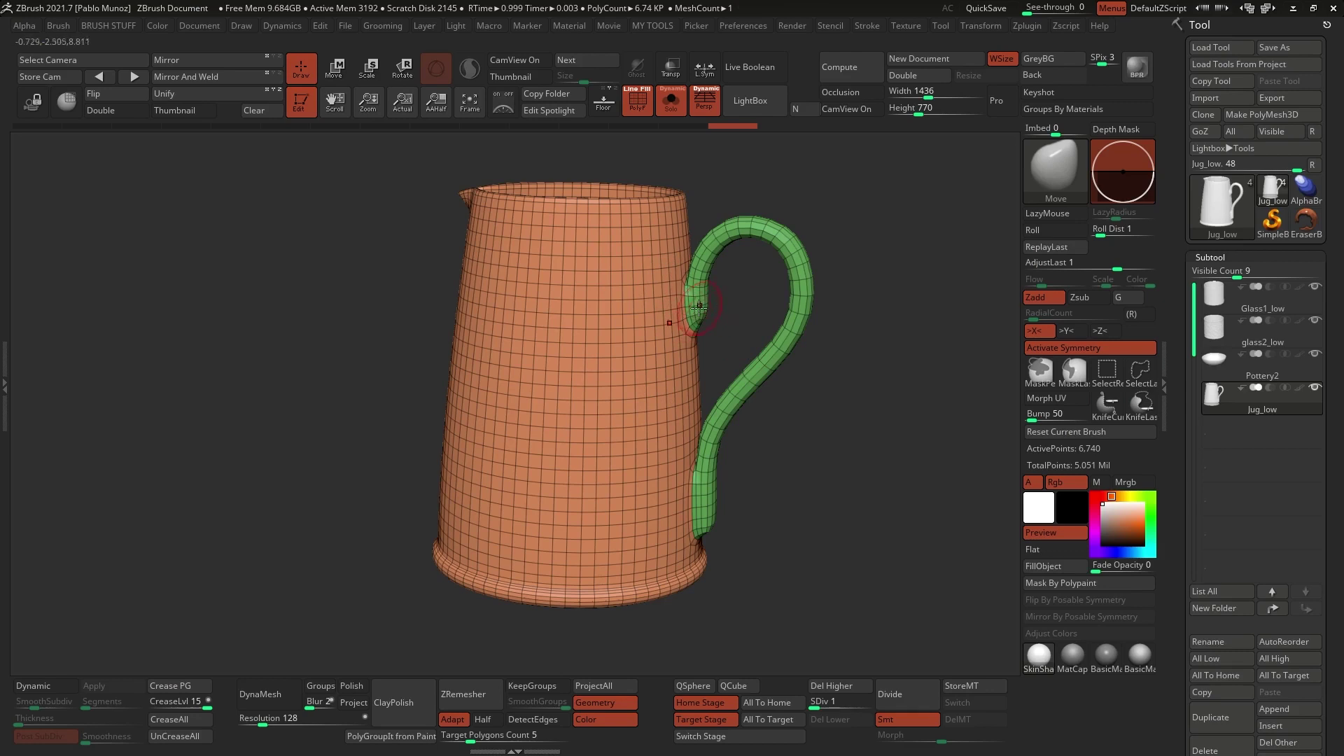
Switch to ZBrush, frame glass2_low without polyframe, apply a basic material, and lower its subdivision level to compare the carved detail.
key("Up")
key("Up")
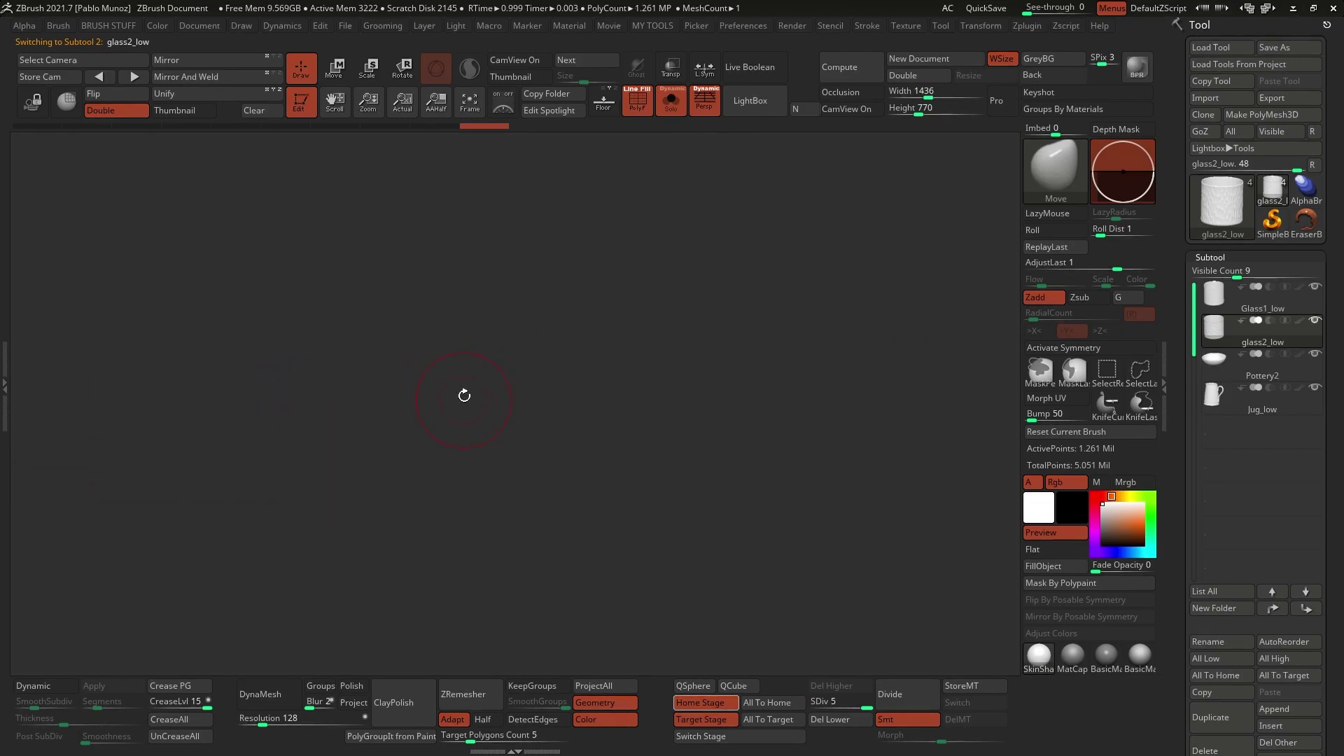
key("shift+f")
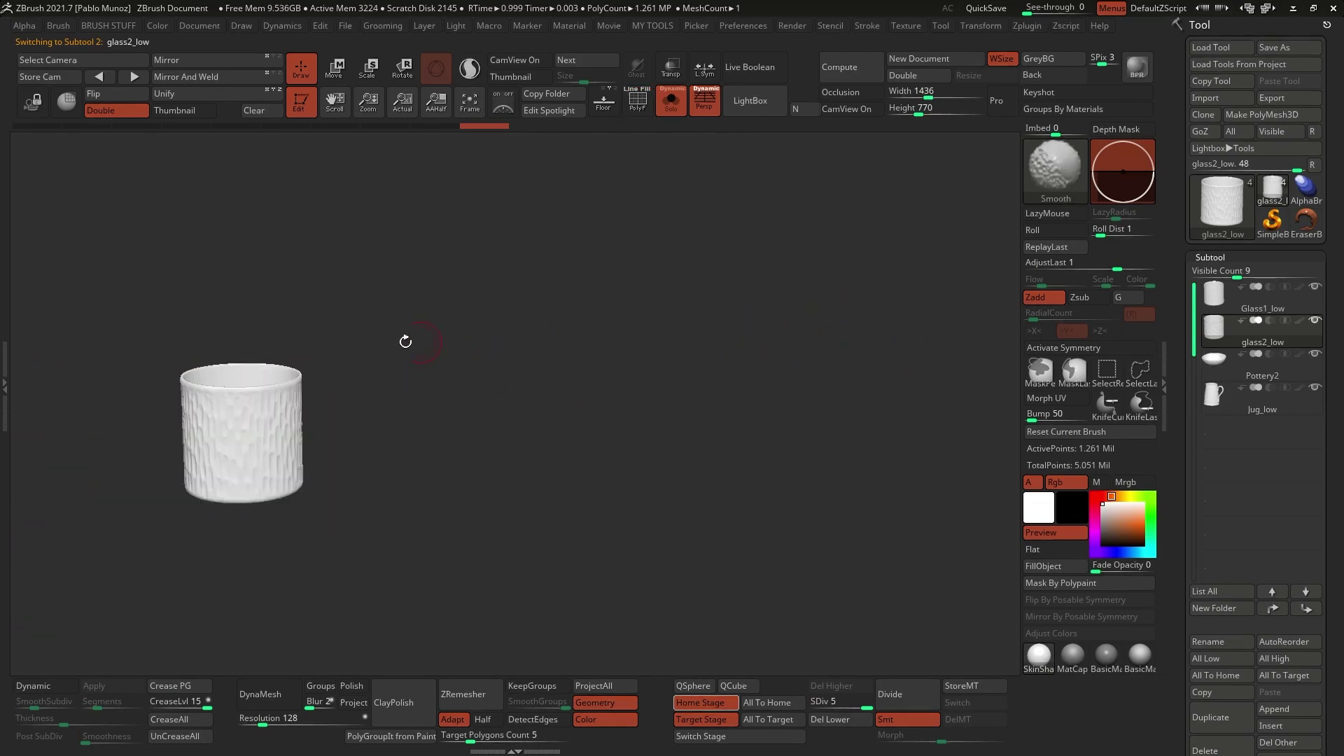
key("f")
left_click_drag(763, 413, 896, 432)
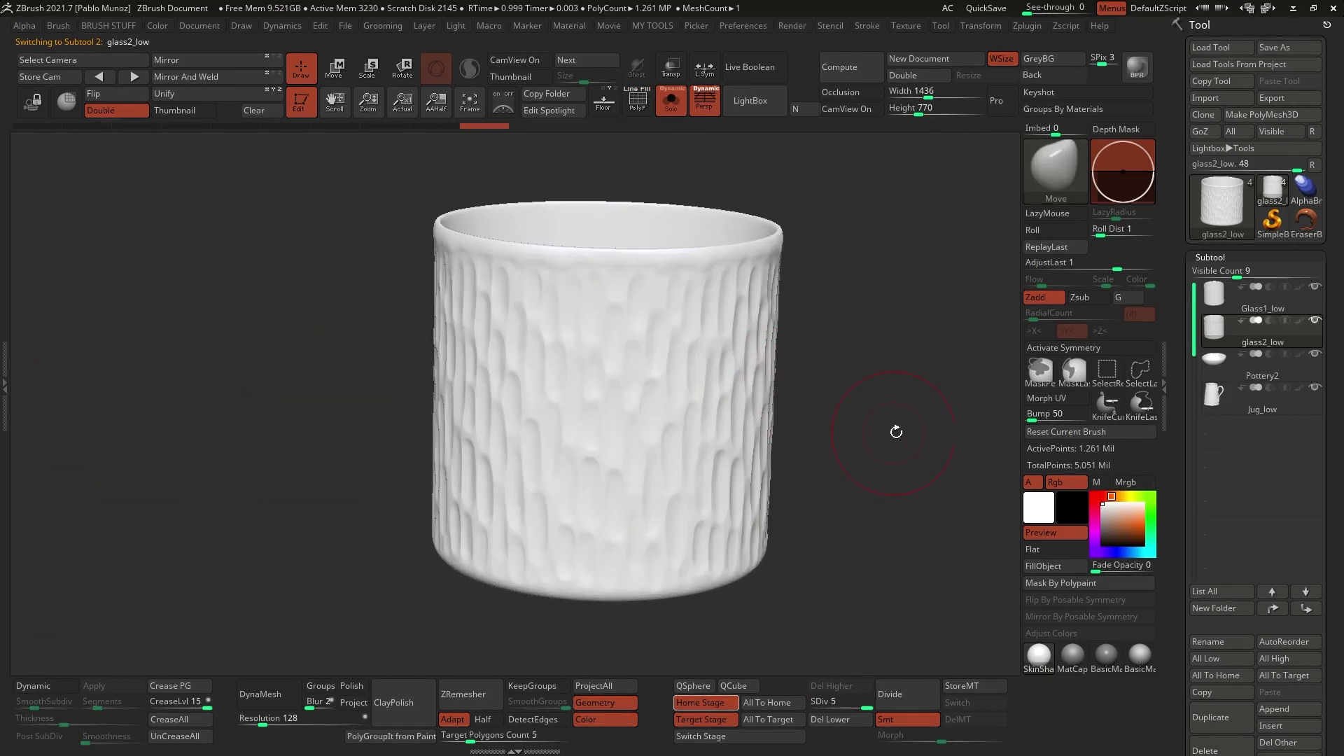
left_click(1139, 654)
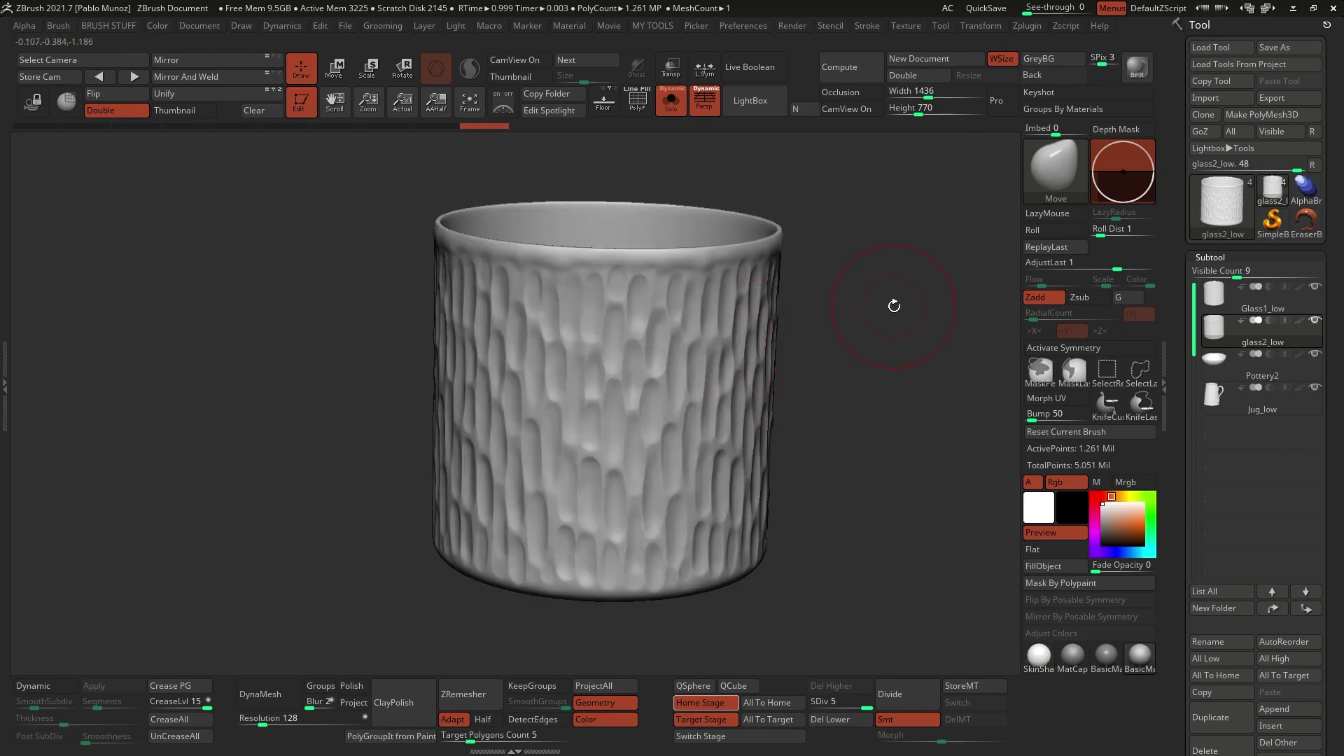
left_click_drag(849, 700, 812, 708)
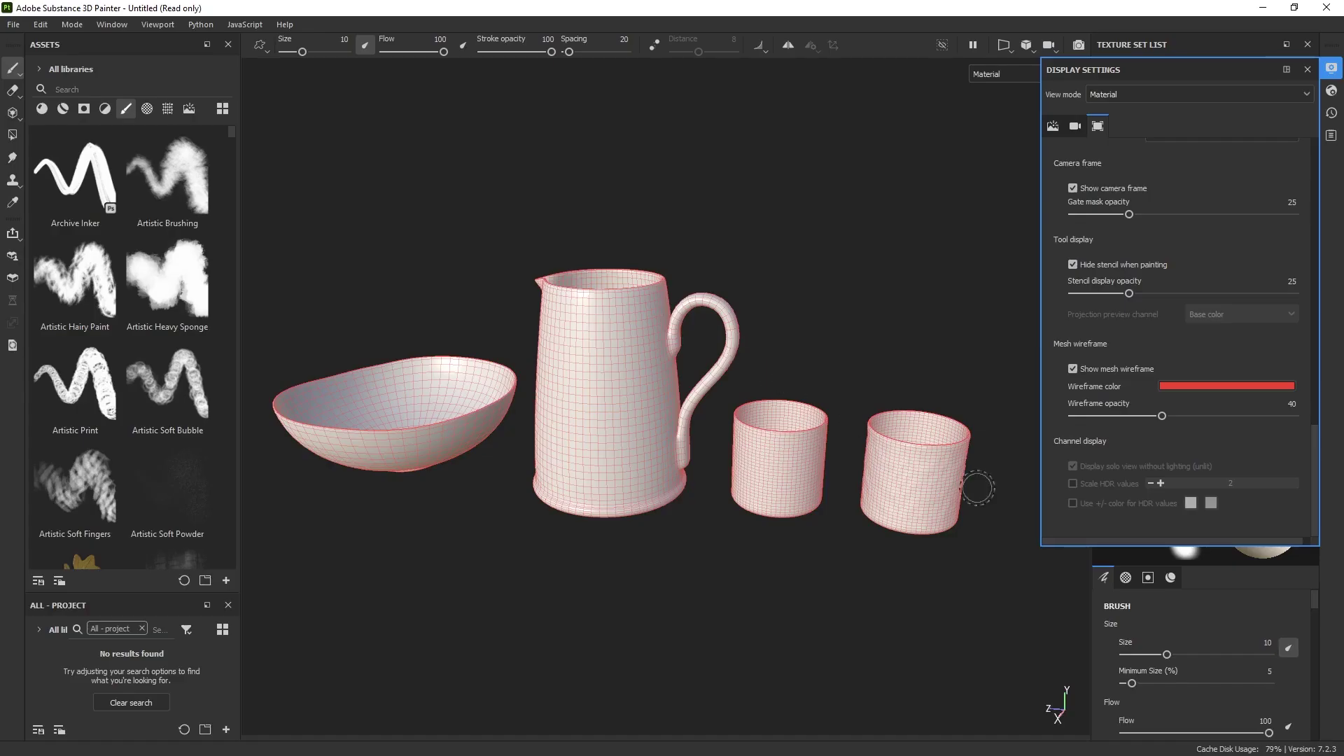
Switch to Substance 3D Painter, check the glasses' wireframes, and hide the mesh wireframe before closing the display settings.
scroll(788, 530, "up", 5)
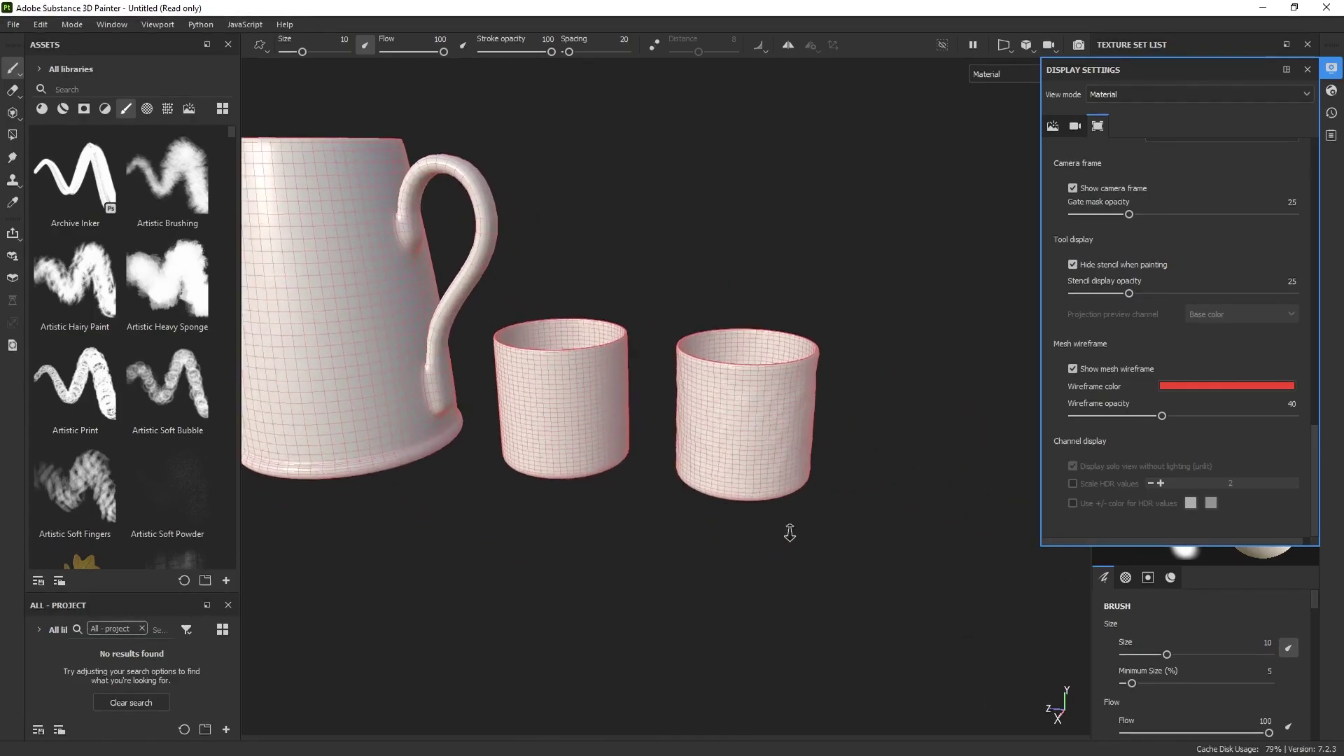
middle_click_drag(654, 399, 758, 444, "alt")
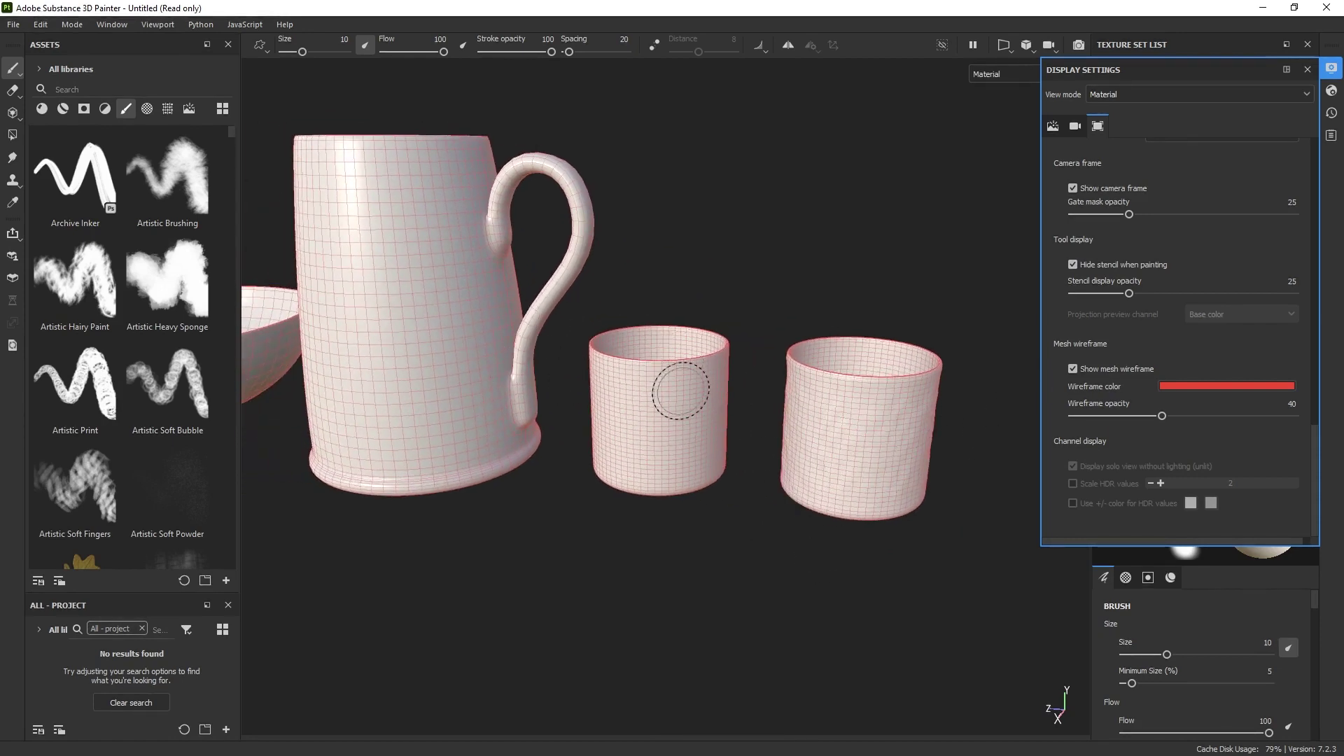
scroll(684, 390, "down", 3)
middle_click_drag(596, 263, 701, 272, "alt")
left_click_drag(700, 272, 739, 320, "alt")
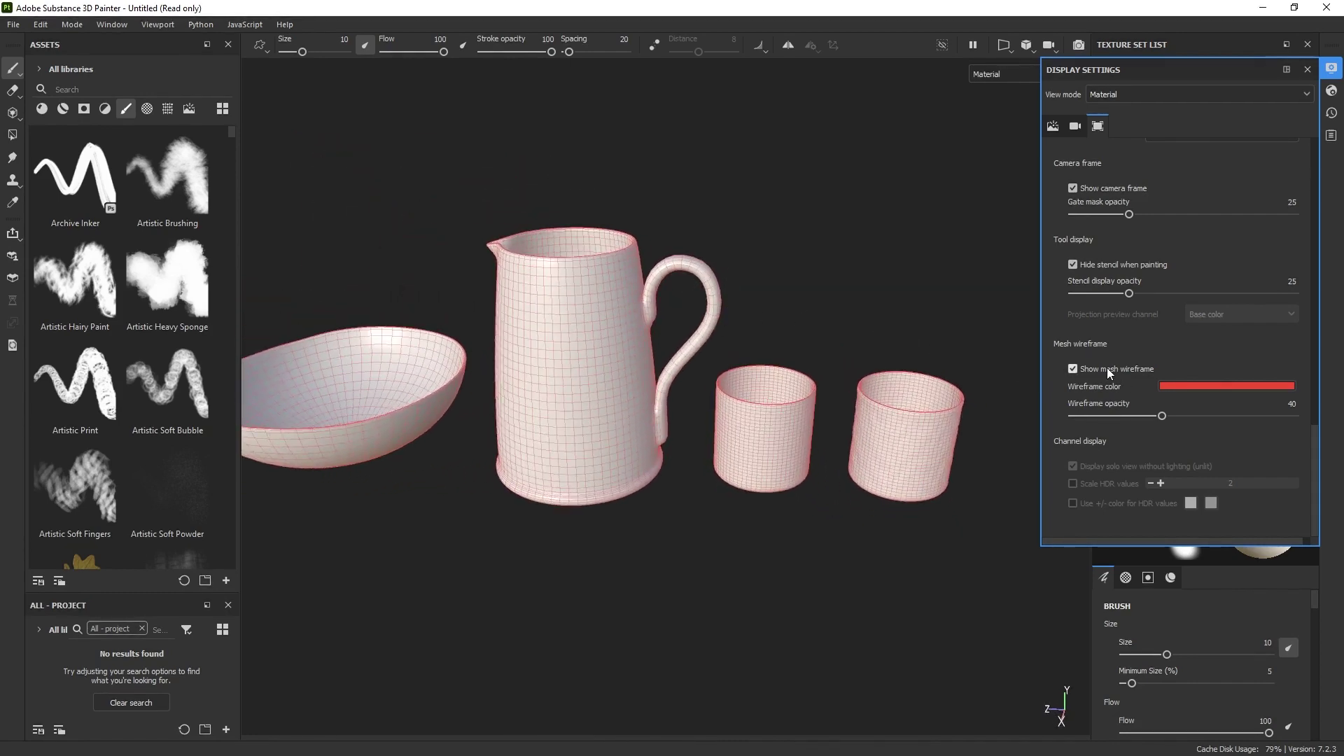
left_click(1072, 369)
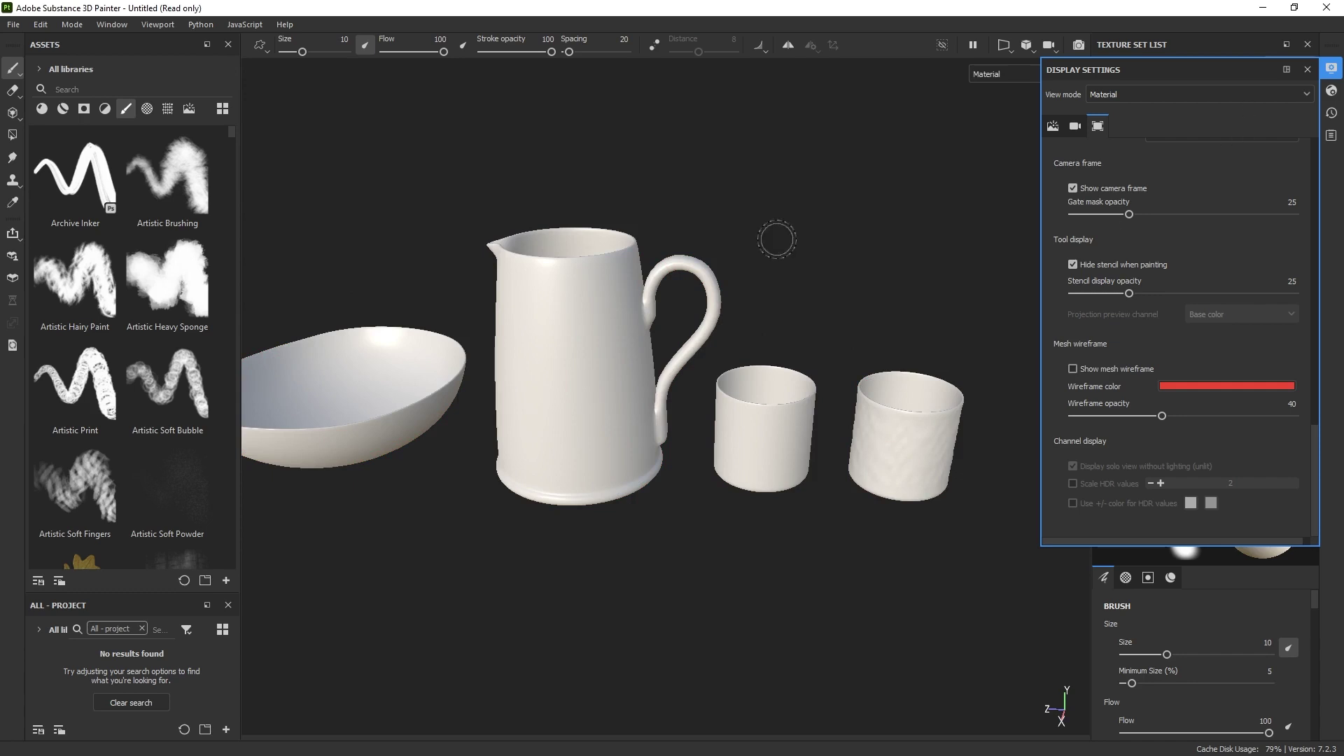
left_click(1307, 69)
key("f")
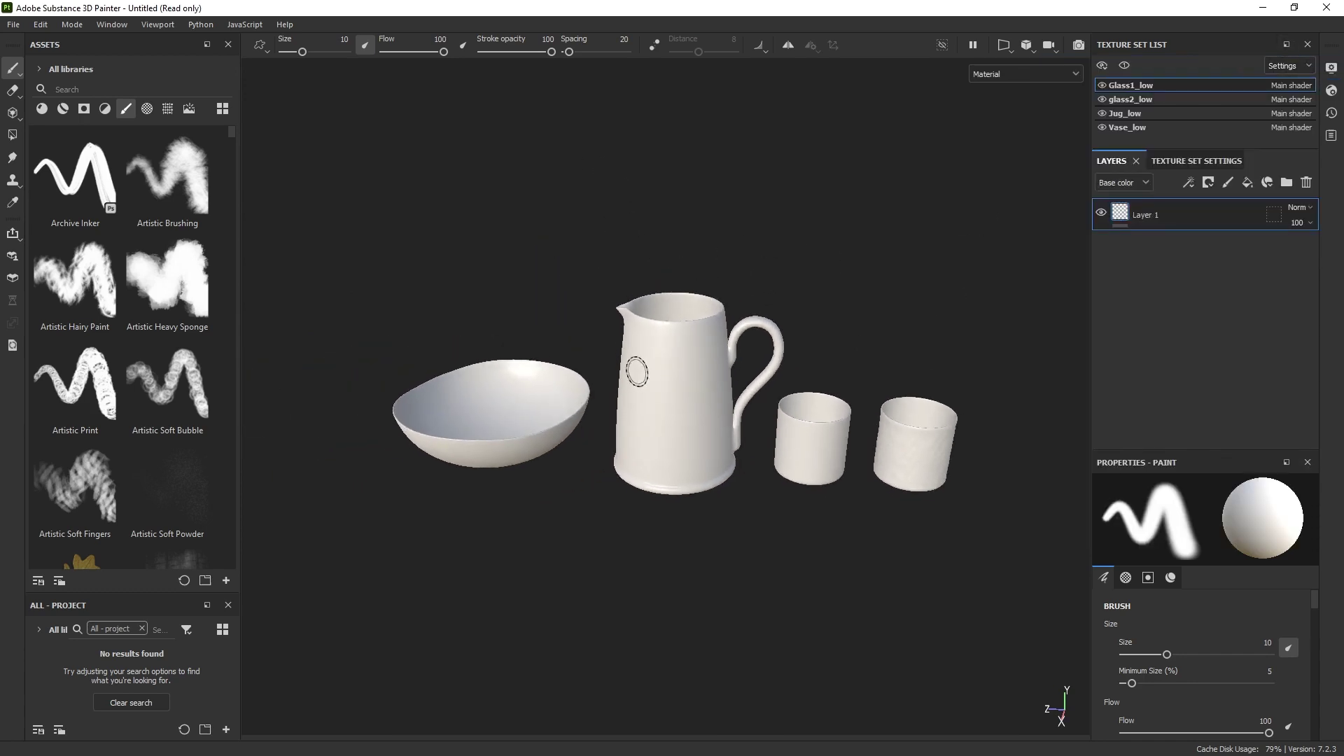
Add all the PNG files from the Mesh maps folder in Workshop resources to the Substance 3D Painter assets for import.
left_click(168, 109)
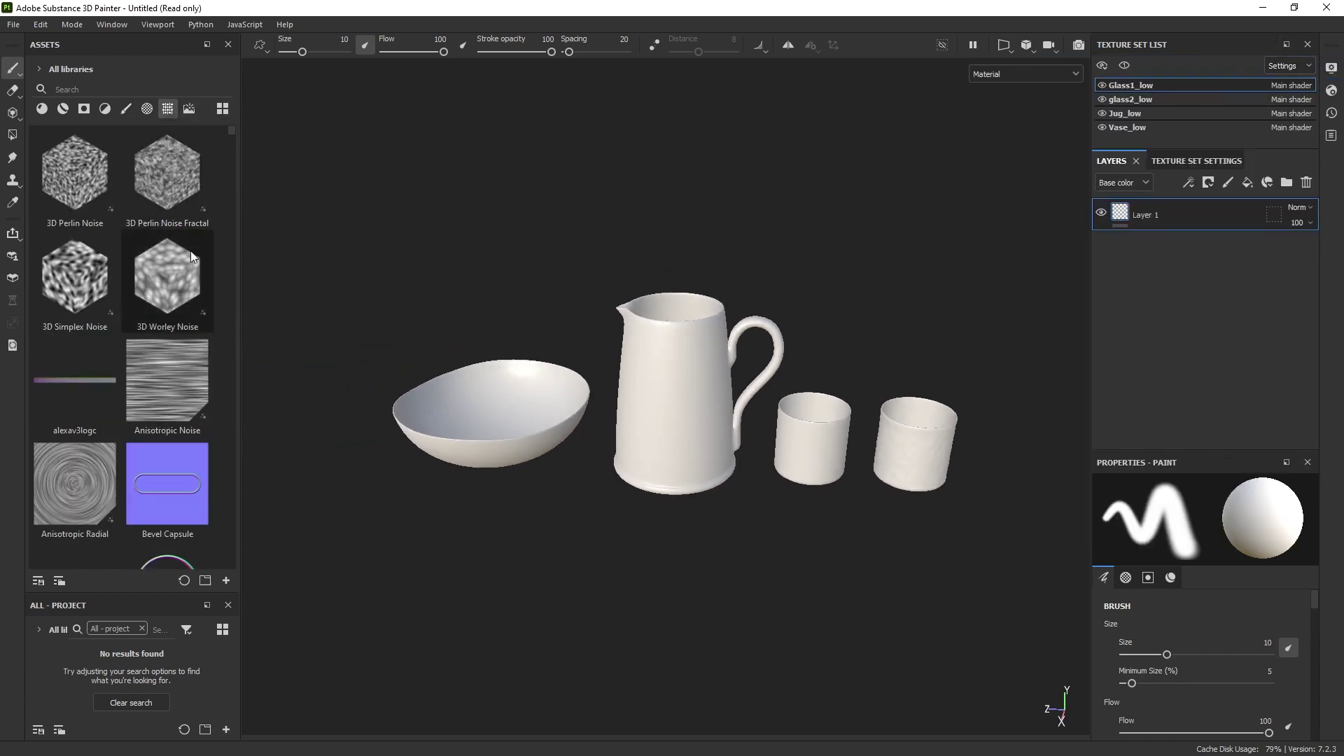
key("alt+Tab")
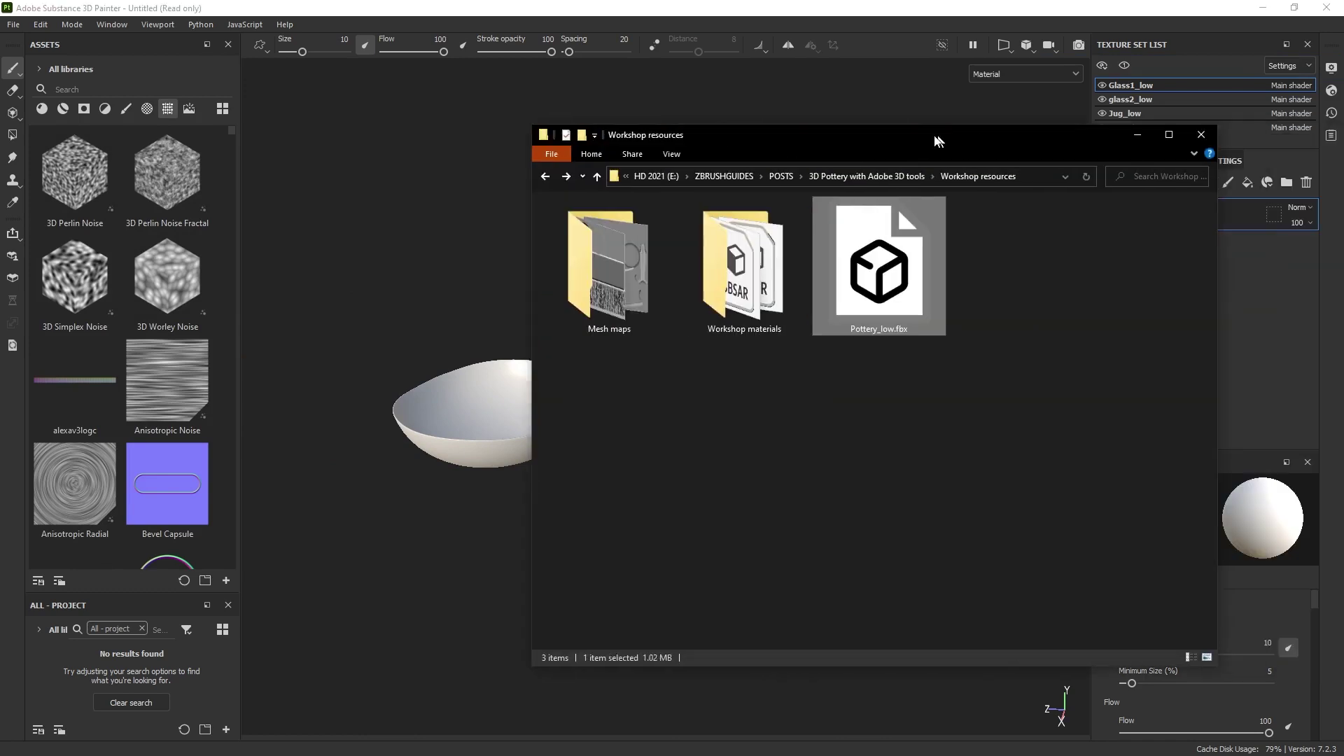
left_click_drag(934, 149, 804, 148)
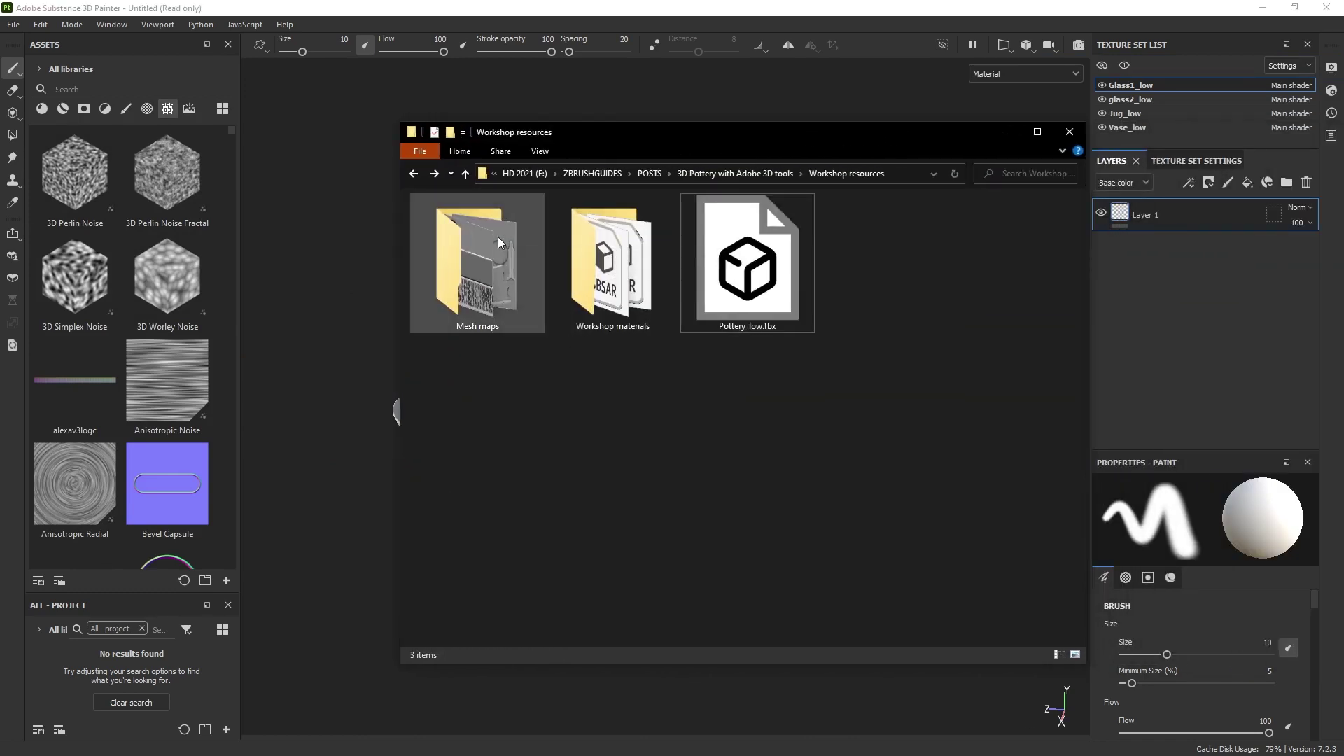
double_click(477, 254)
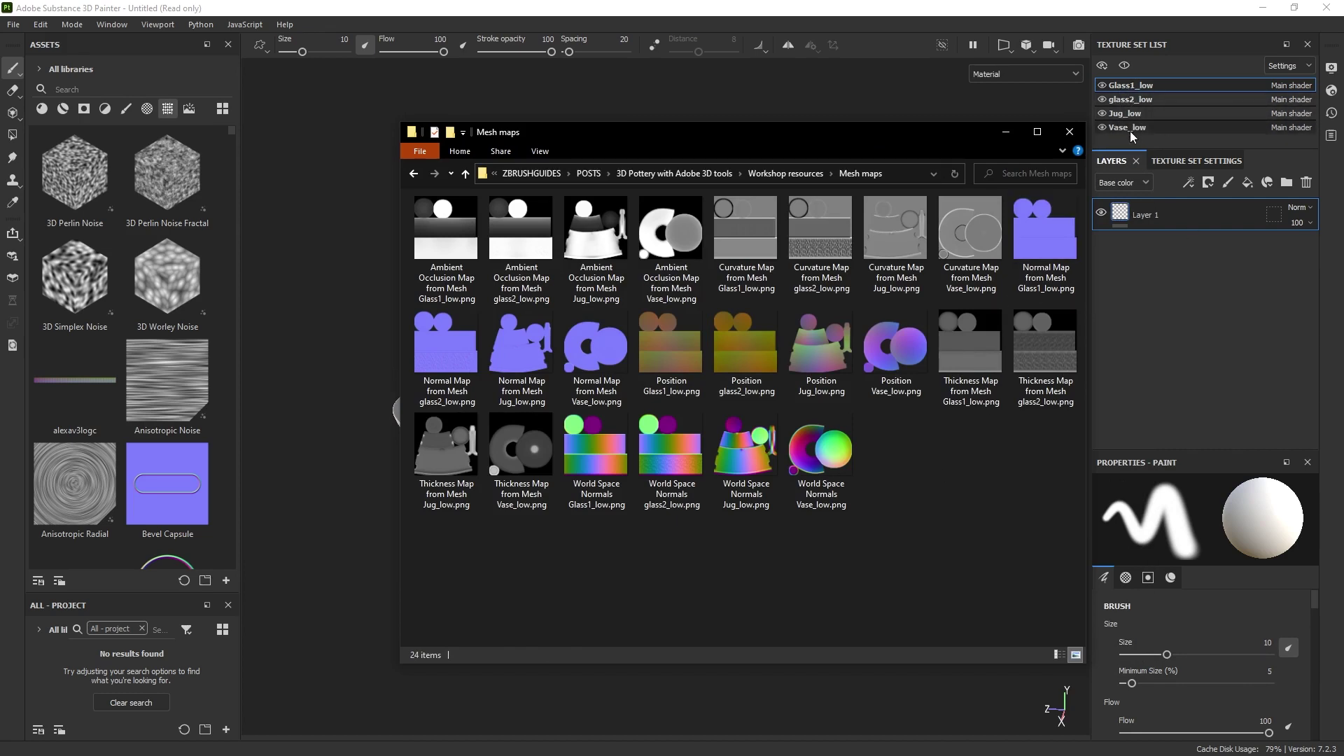
left_click_drag(1063, 538, 456, 212)
left_click_drag(450, 275, 136, 204)
mouse_move(723, 134)
left_mouse_down()
mouse_move(887, 107)
mouse_move(697, 107)
mouse_move(913, 110)
left_mouse_up()
key("alt+Tab")
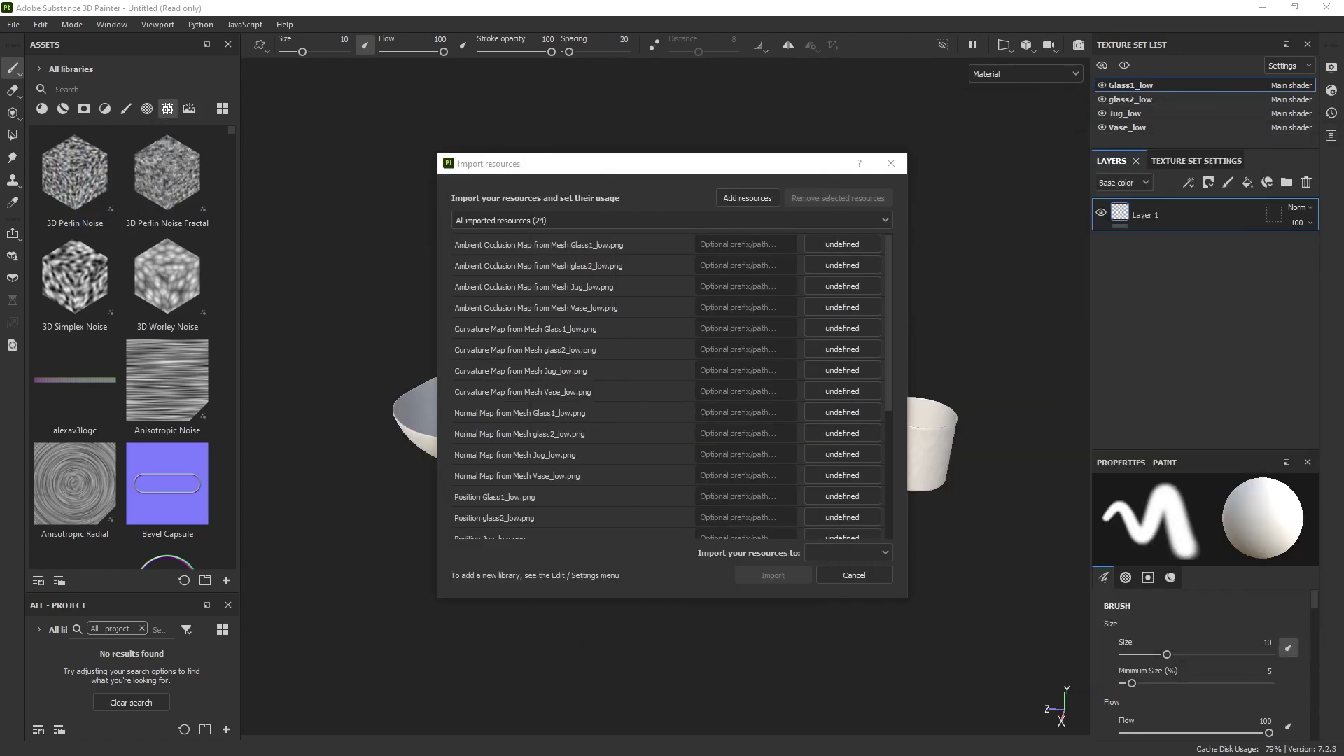
Set the usage of all the mesh maps in the import list to texture.
left_click(593, 173)
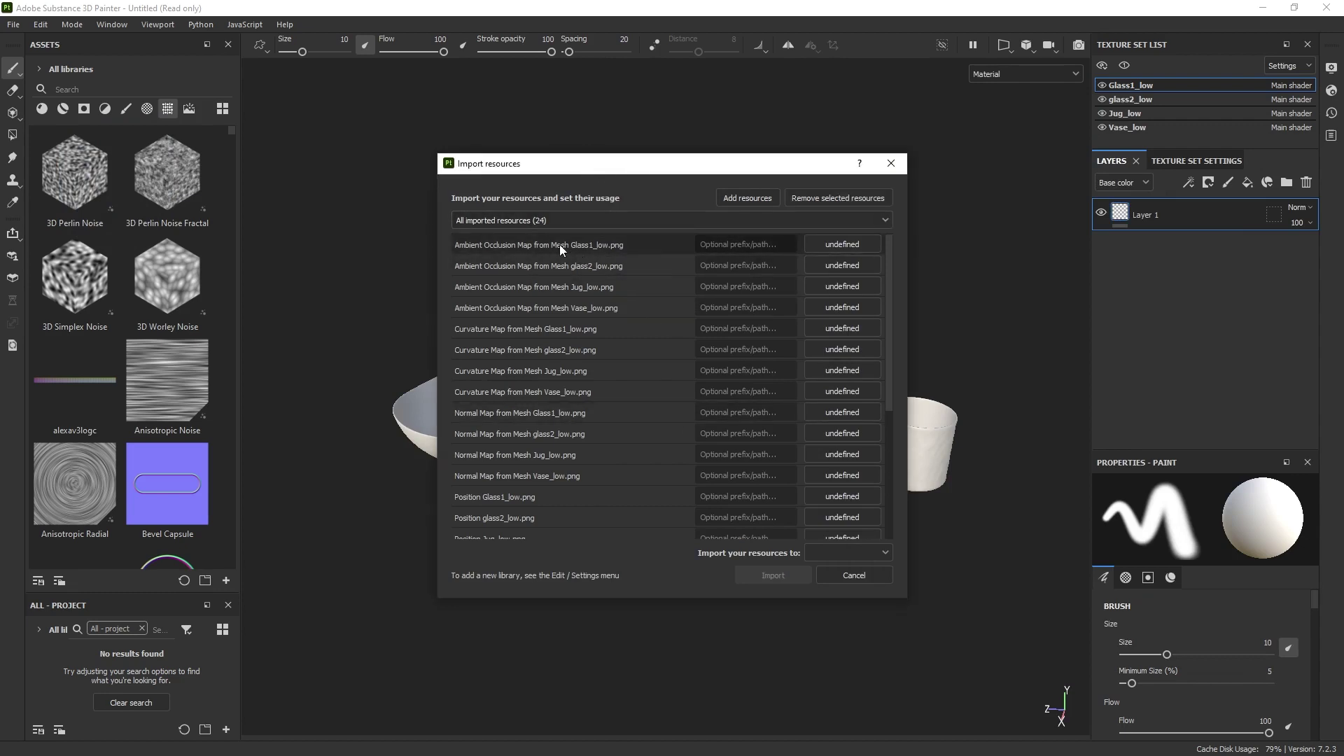
scroll(600, 301, "down", 4)
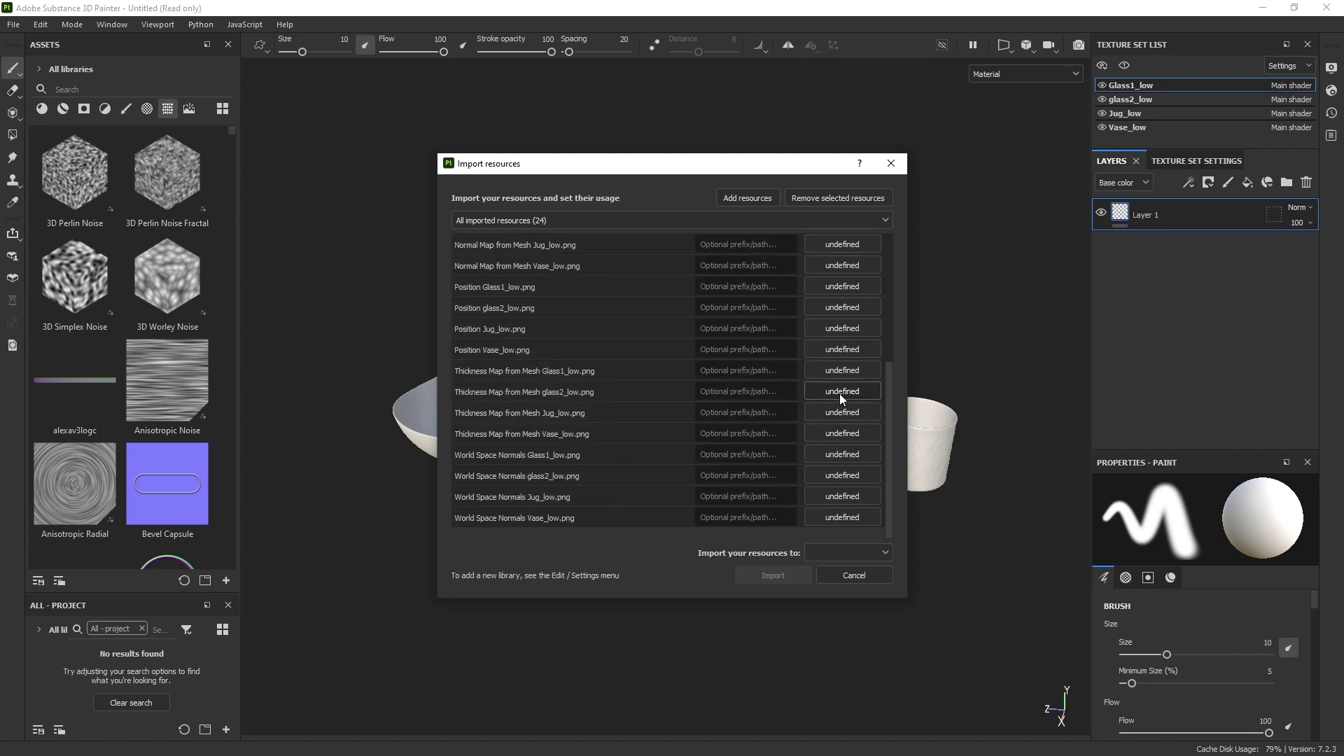
left_click(837, 350)
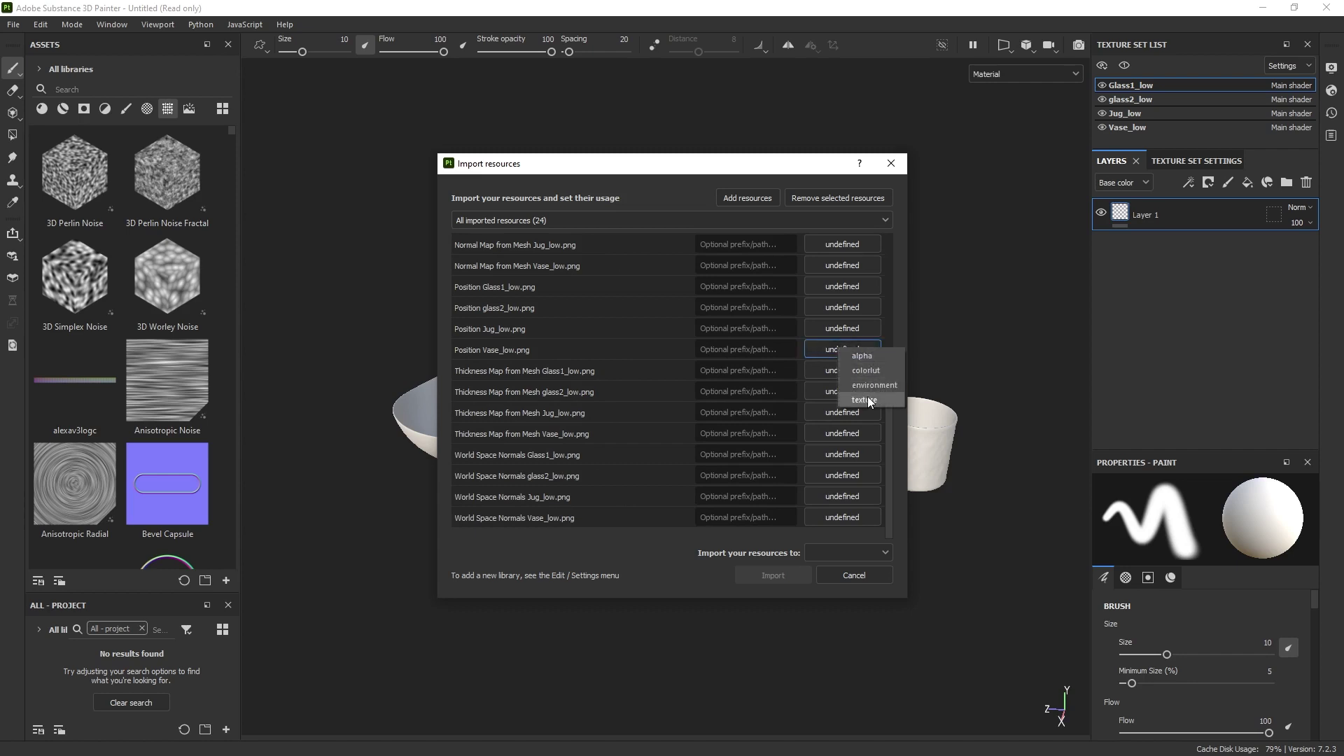
left_click(863, 399)
scroll(658, 348, "up", 4)
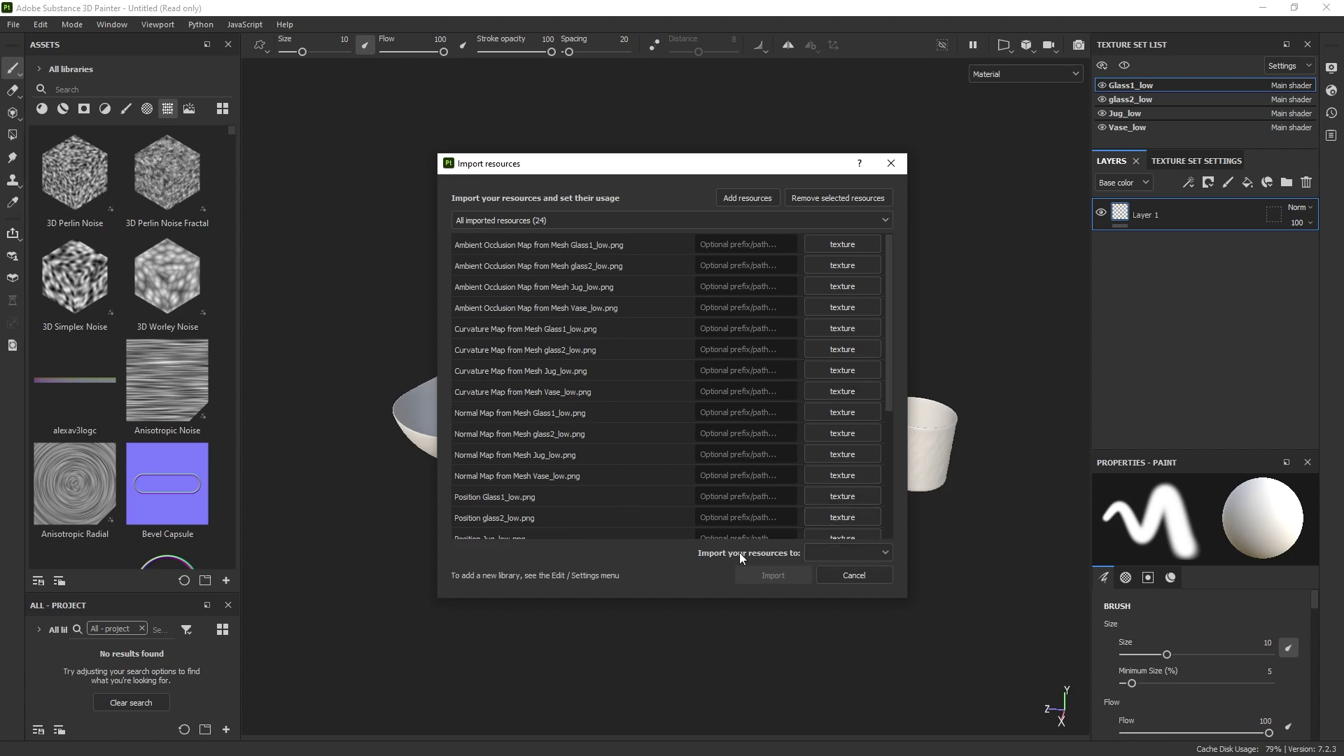
Import the mesh map textures into the project 'Untitled'.
left_click(866, 555)
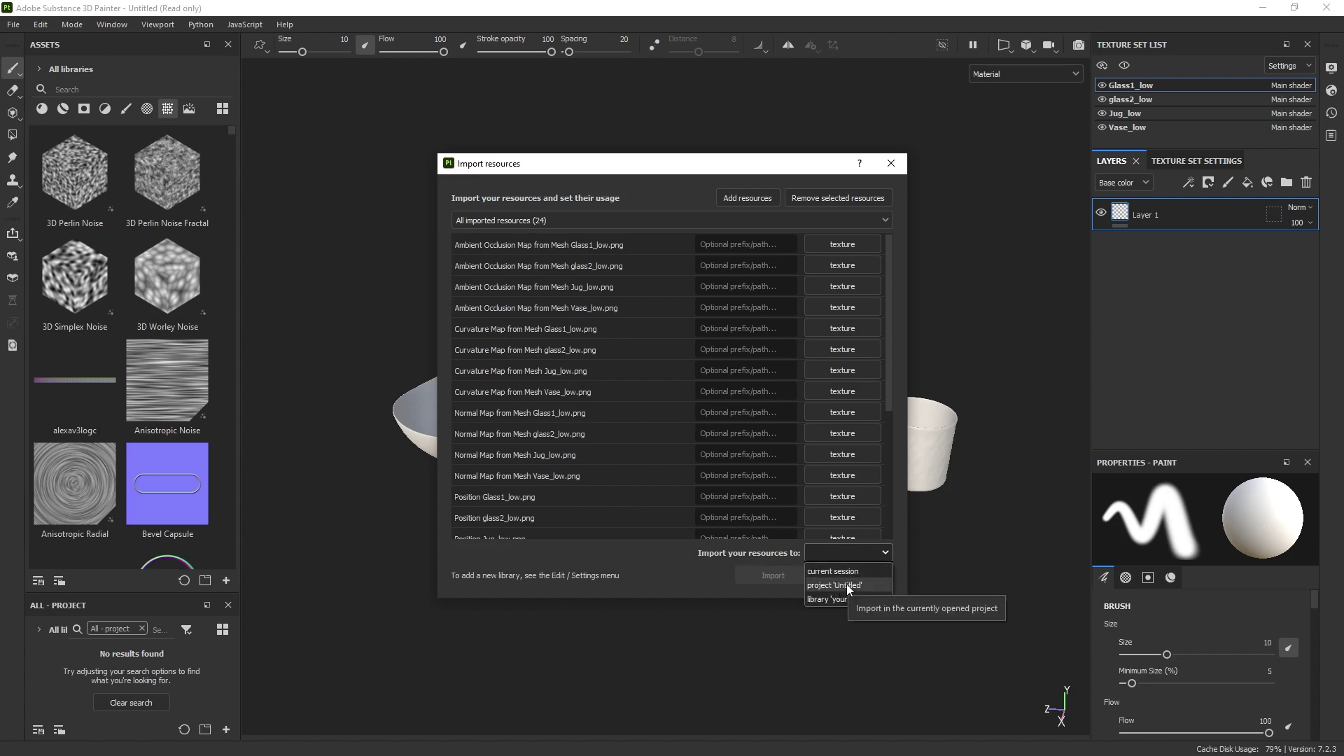
left_click(825, 586)
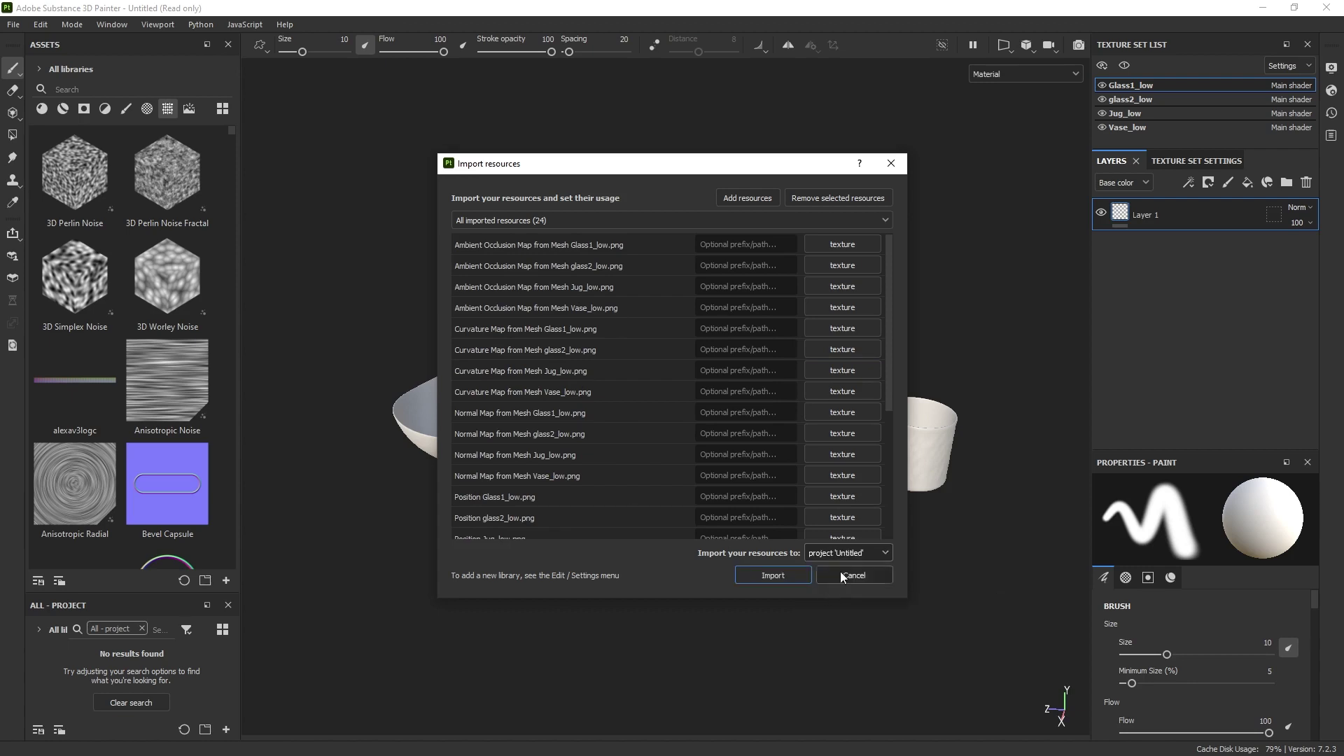
left_click(769, 574)
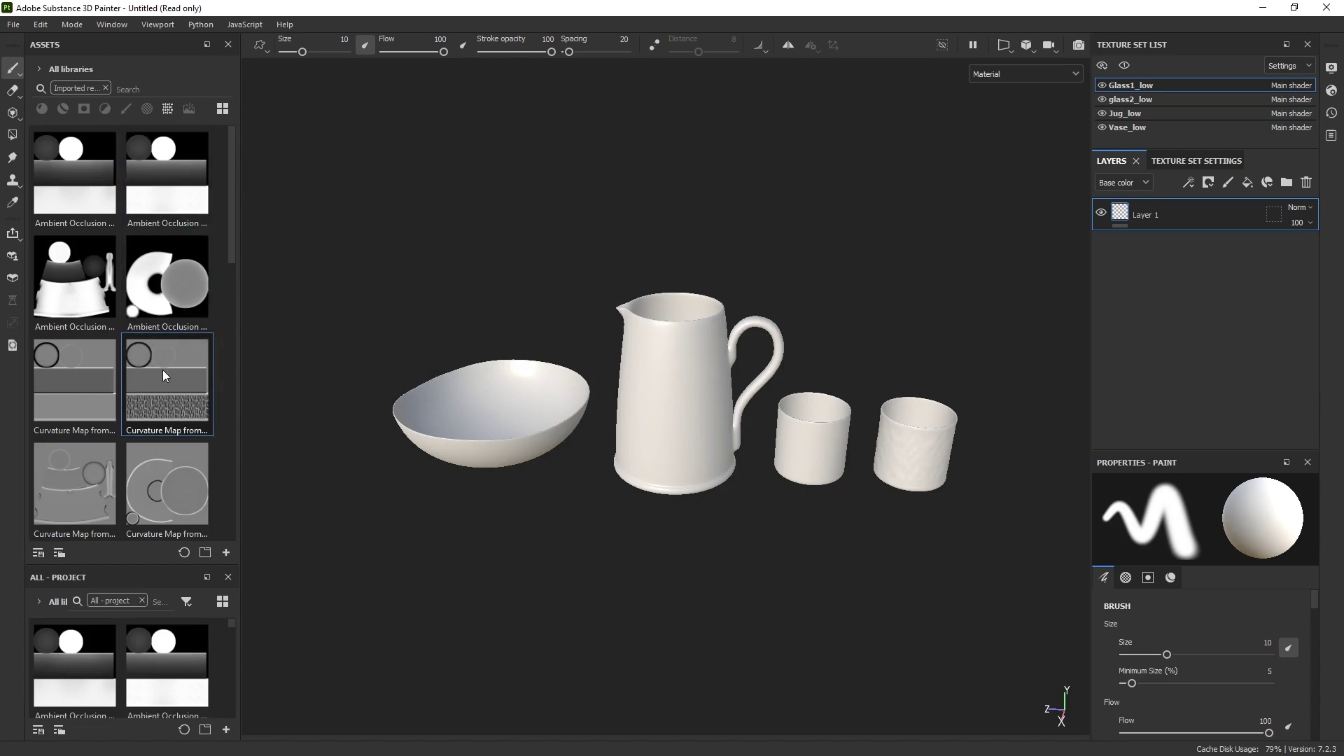
Look through the imported mesh maps in the assets and open the texture set settings for Glass1_low.
scroll(171, 369, "down", 6)
scroll(167, 285, "up", 2)
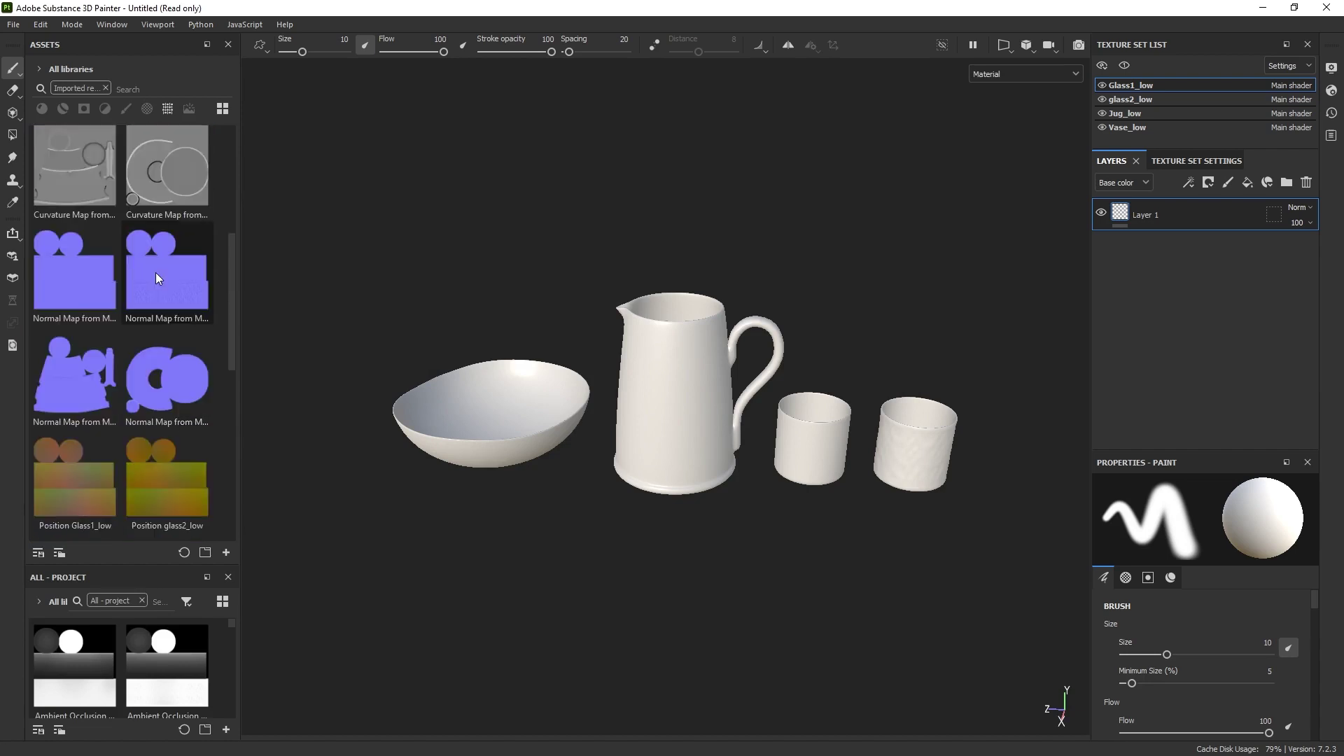
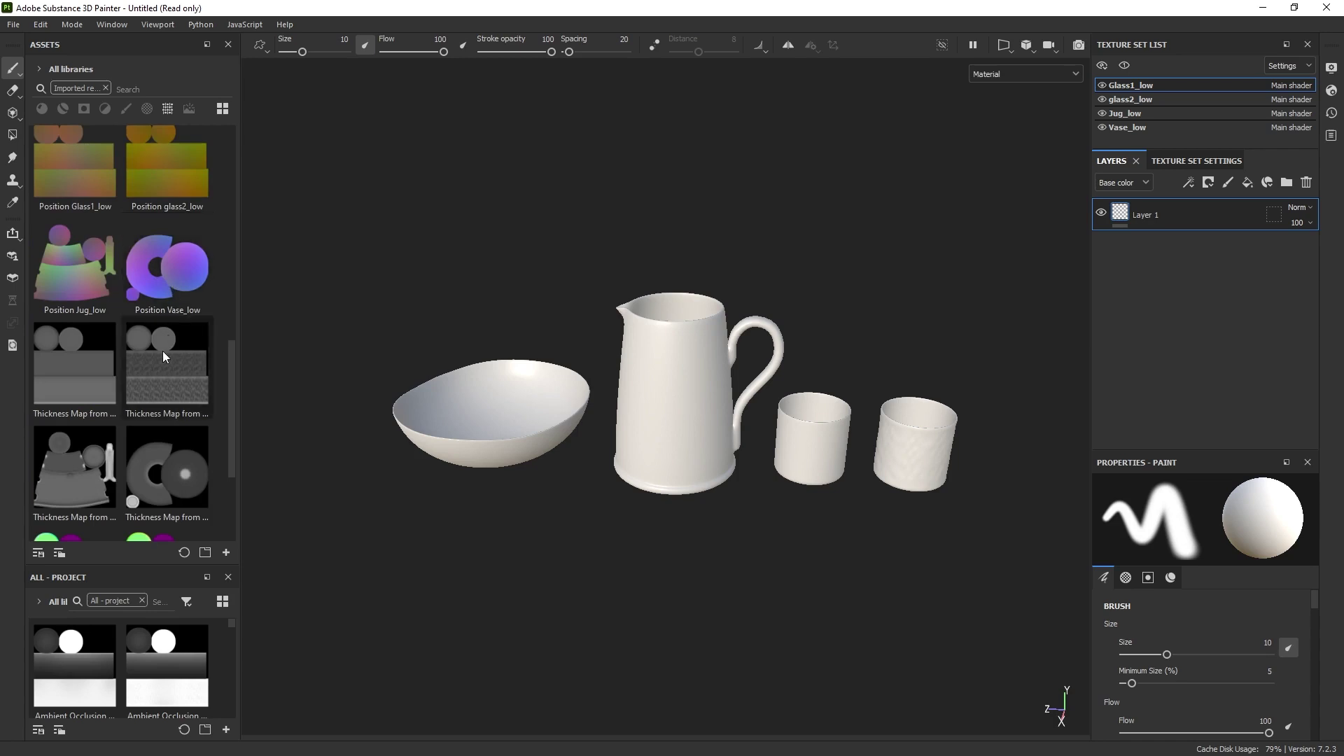
scroll(157, 301, "down", 3)
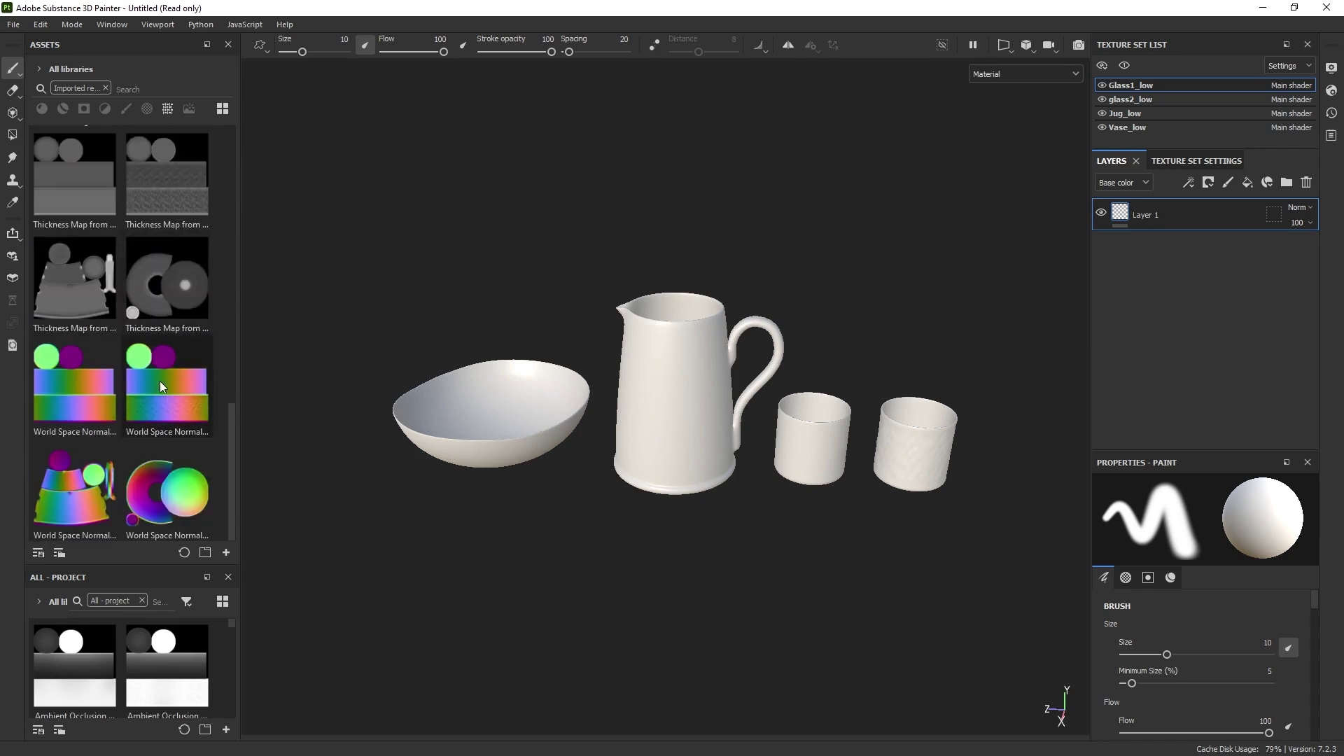
scroll(149, 404, "up", 5)
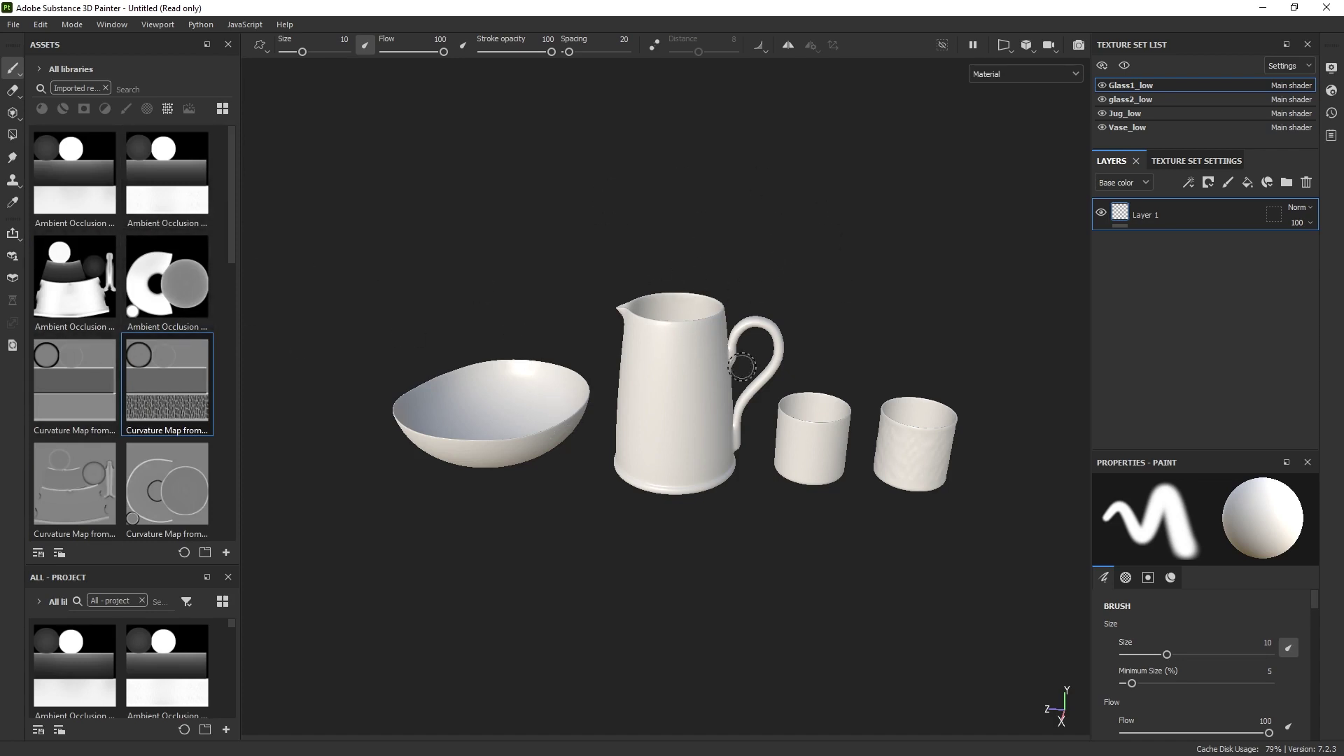
left_click(1194, 162)
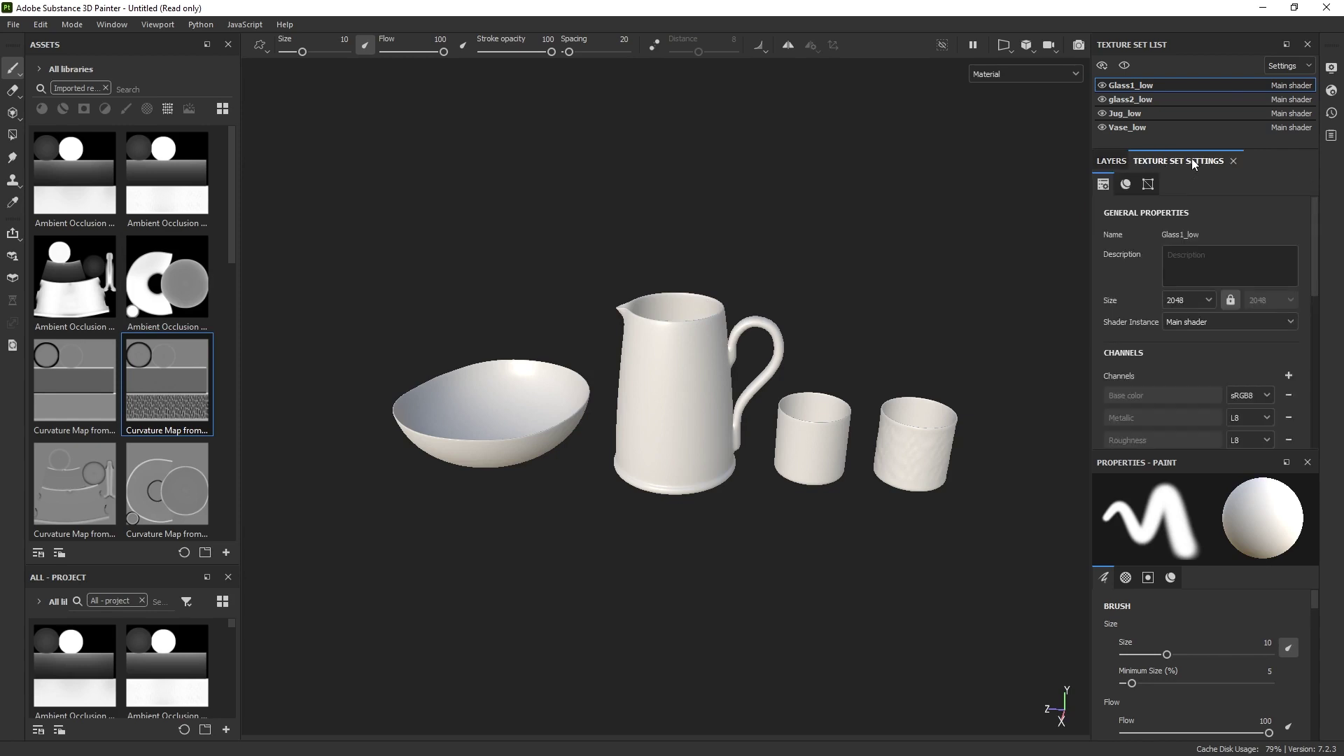
Enlarge the texture set settings to show Glass1_low's mesh map slots, and isolate and frame that glass in the viewport.
scroll(1215, 329, "down", 2)
scroll(1218, 364, "down", 1)
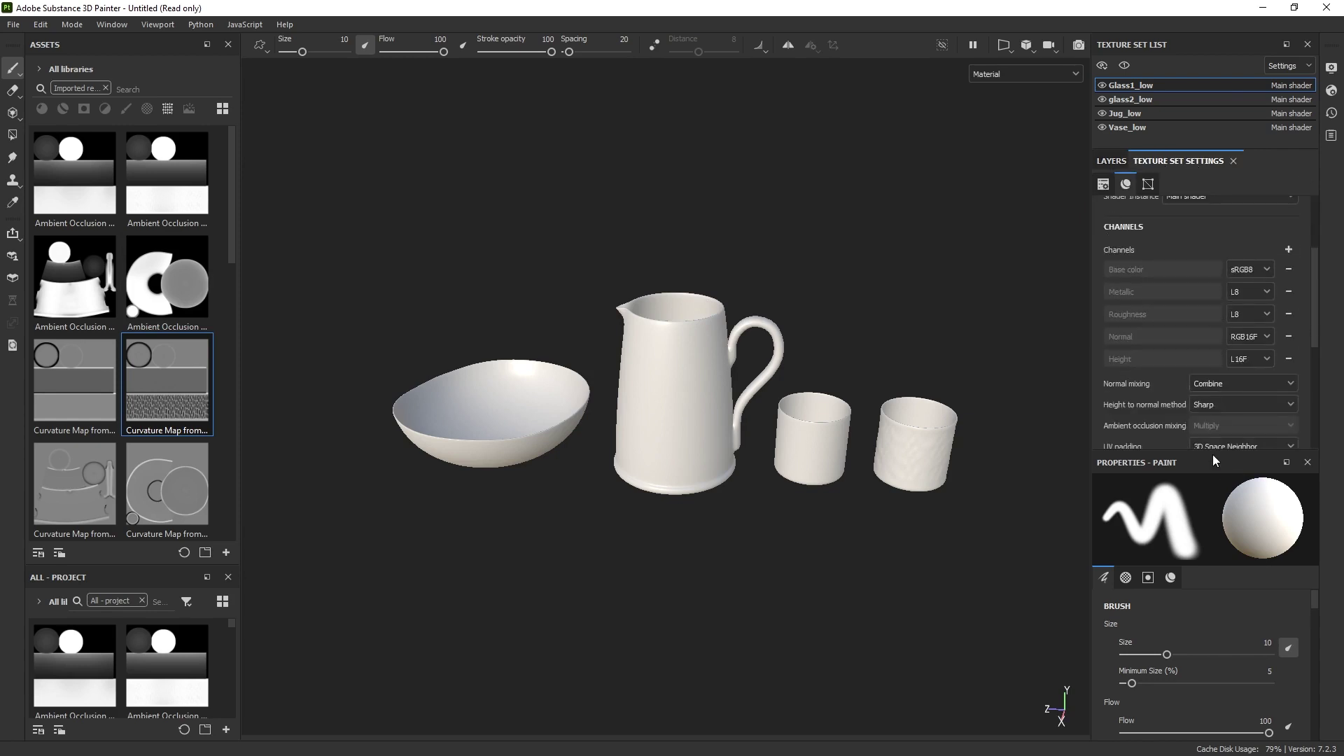
left_click_drag(1206, 455, 1202, 606)
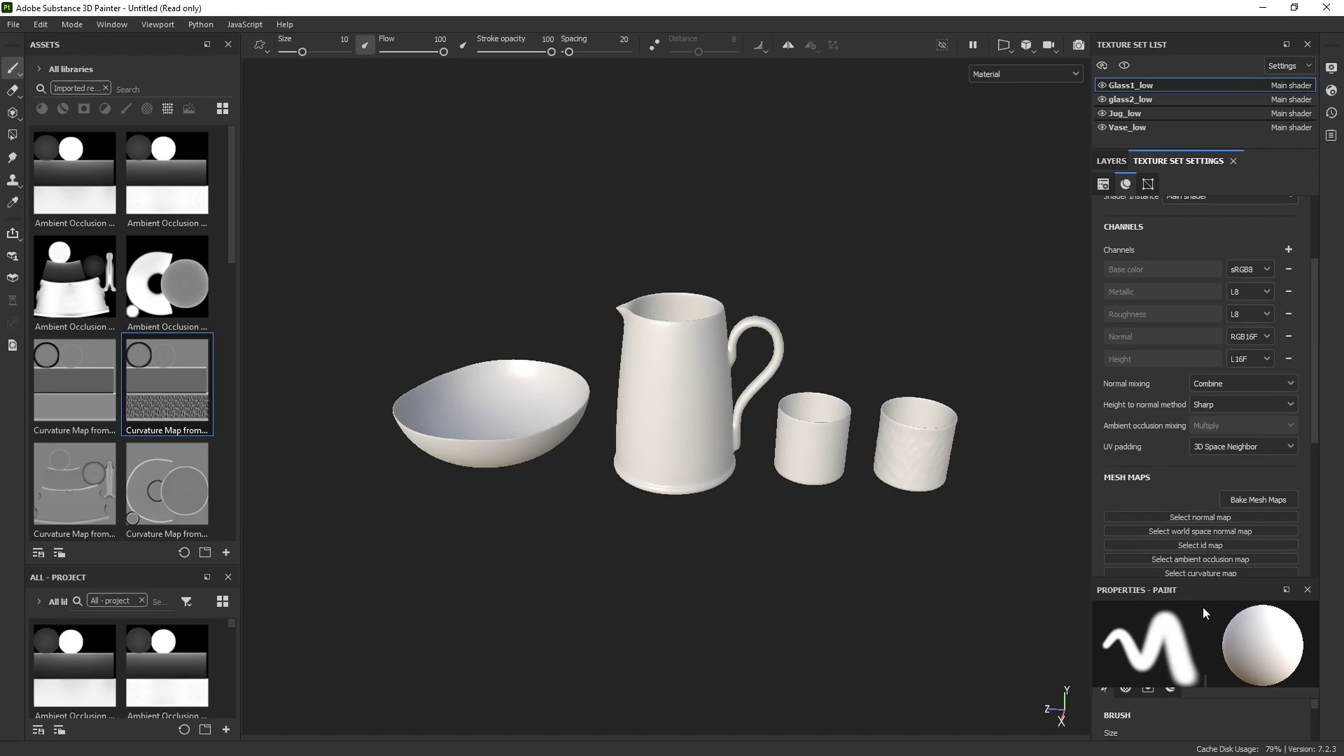
scroll(1202, 337, "down", 2)
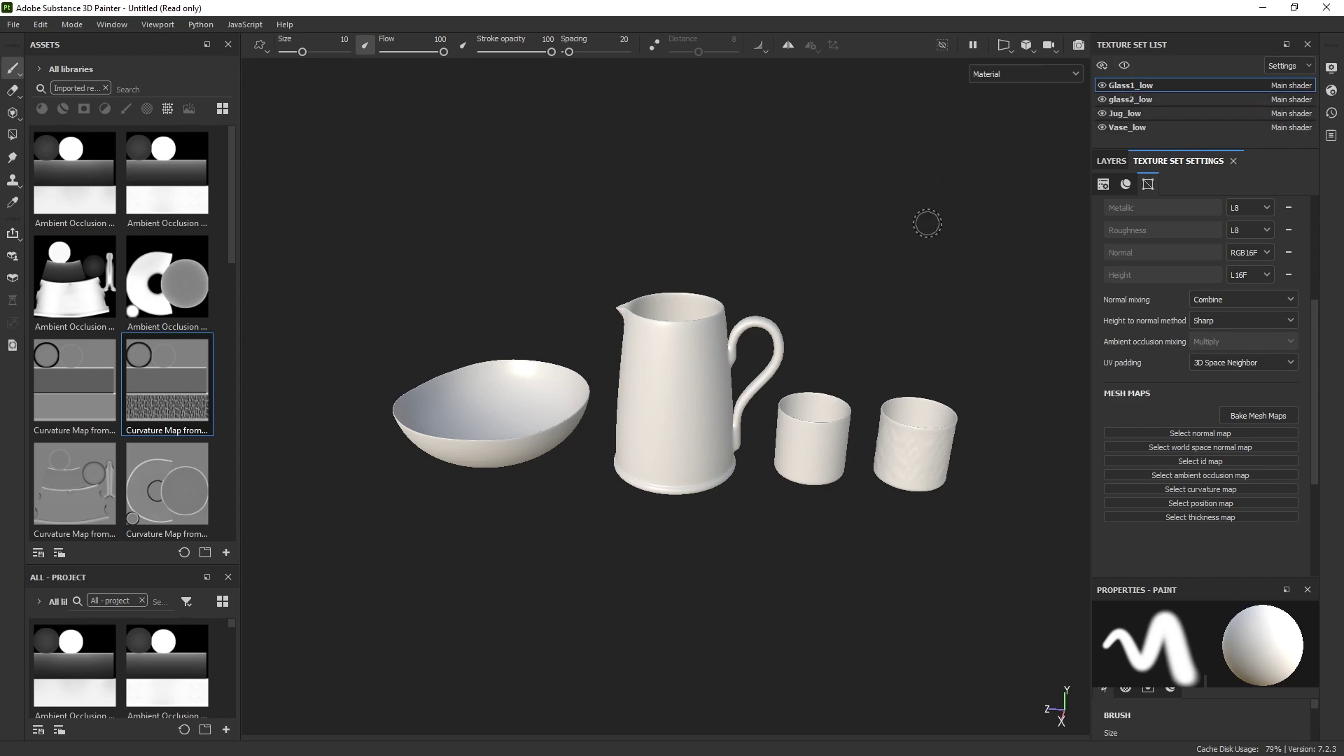
key("alt+q")
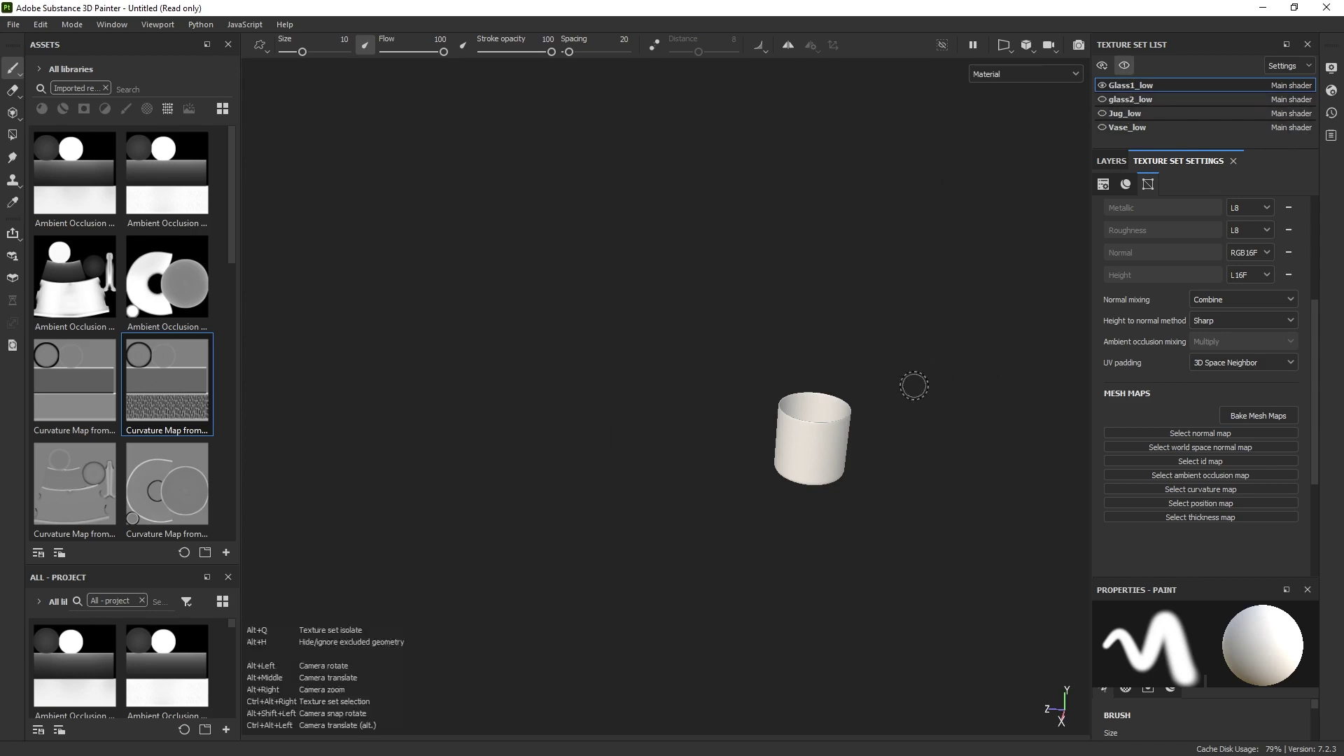
key("f")
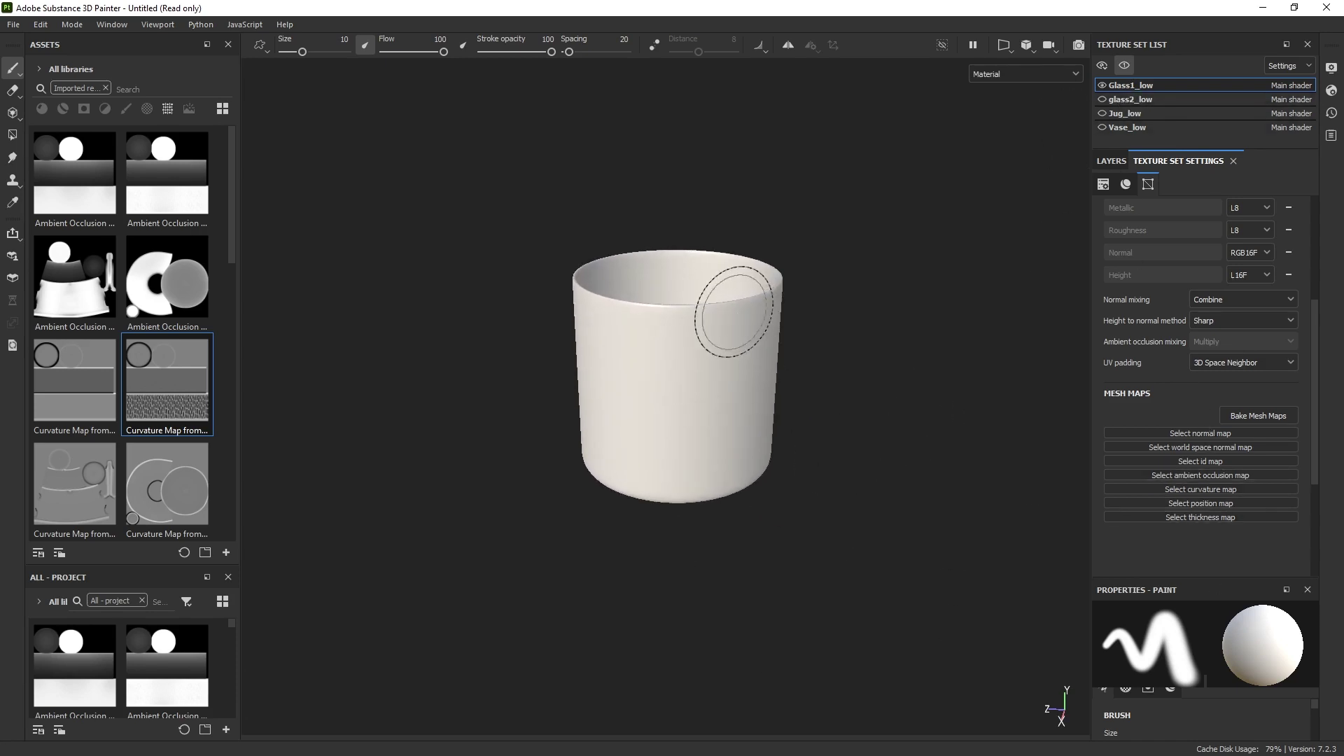
Assign the imported Glass1_low ambient occlusion and curvature maps to the matching mesh map slots of Glass1_low.
left_click(112, 214)
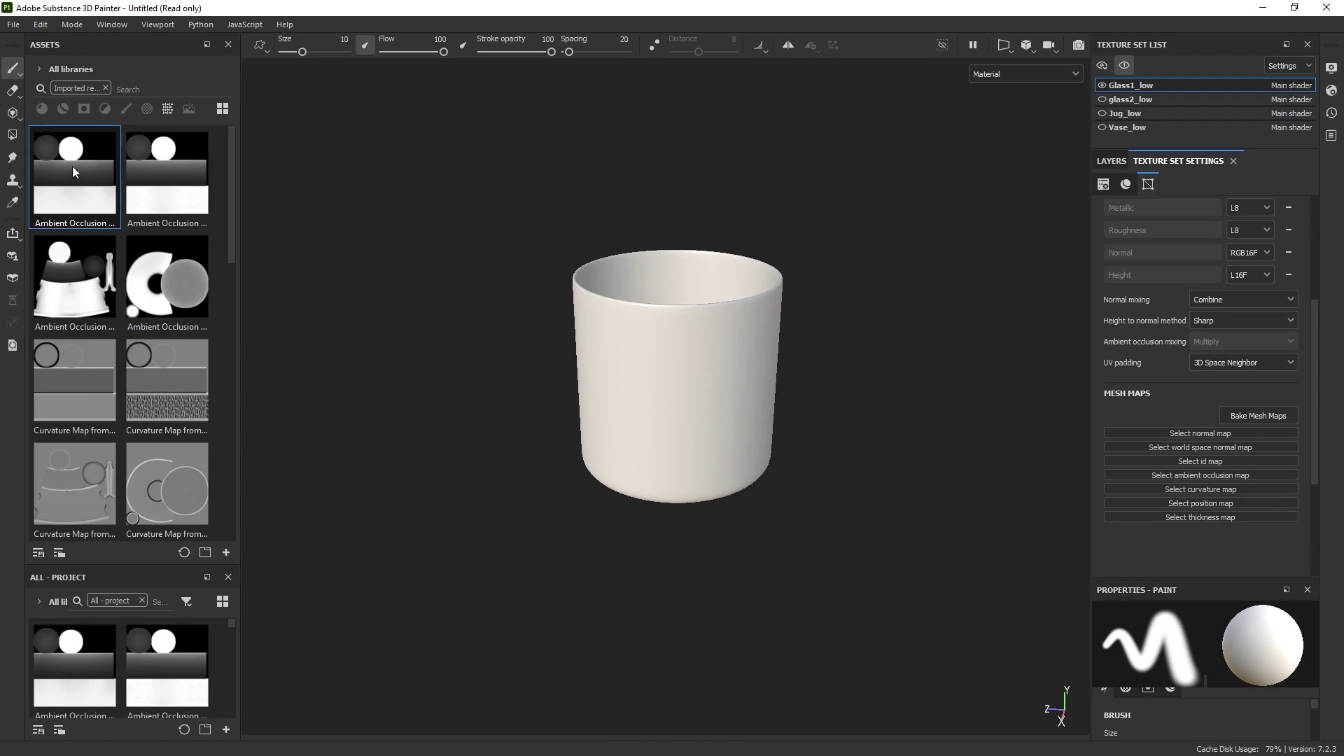
left_click_drag(74, 168, 1215, 479)
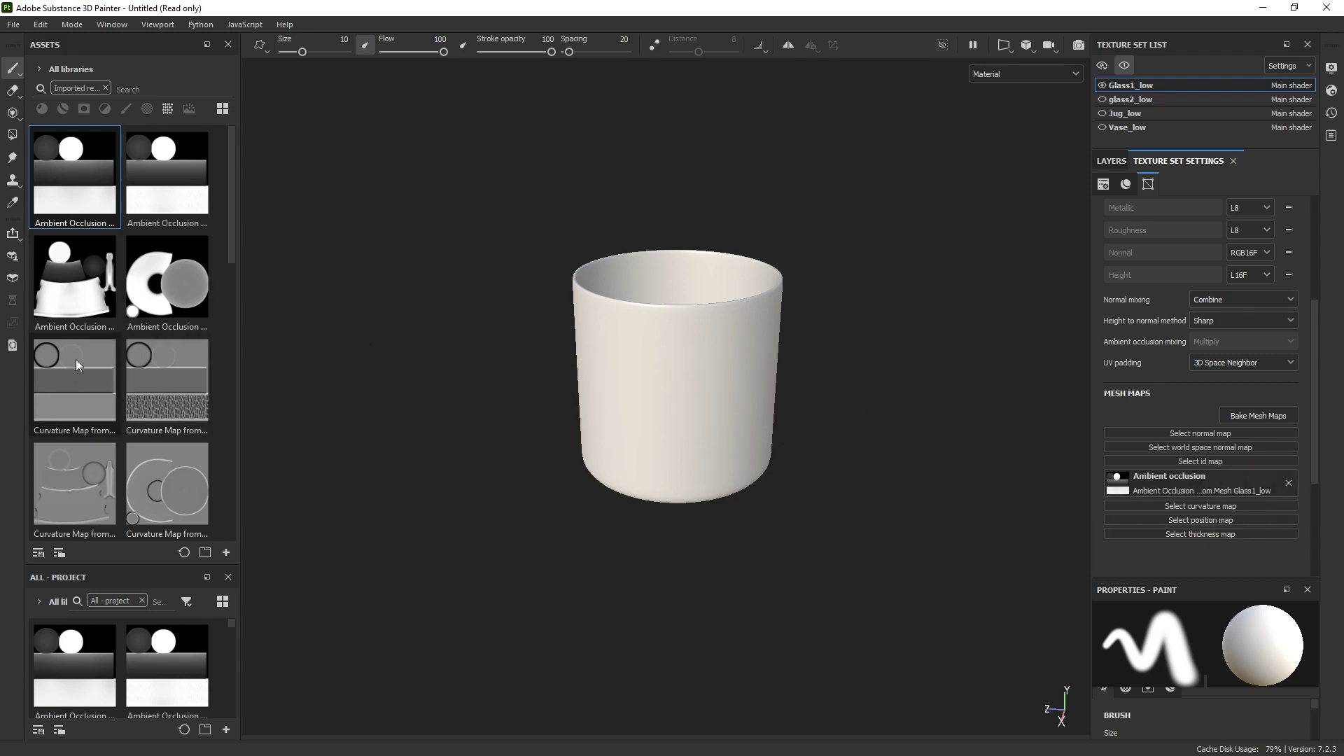
left_click_drag(71, 382, 1169, 529)
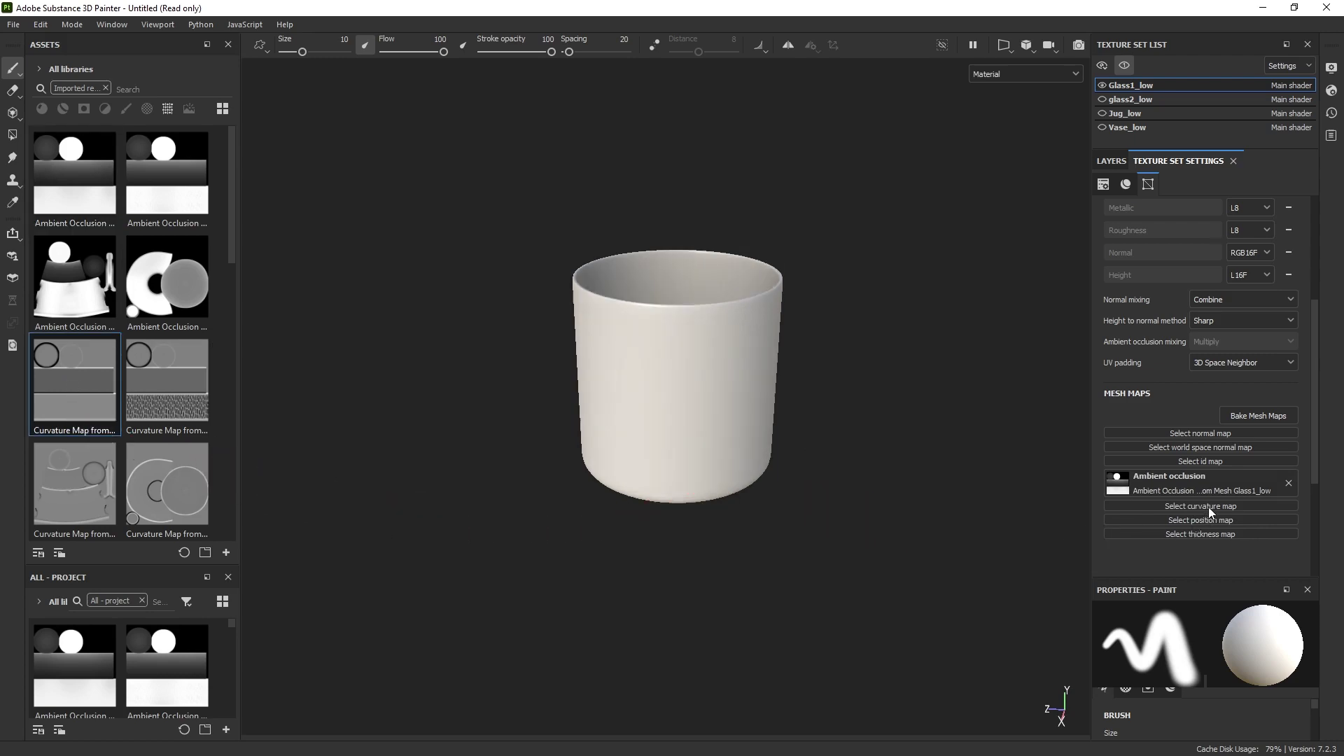
left_click_drag(110, 394, 1150, 505)
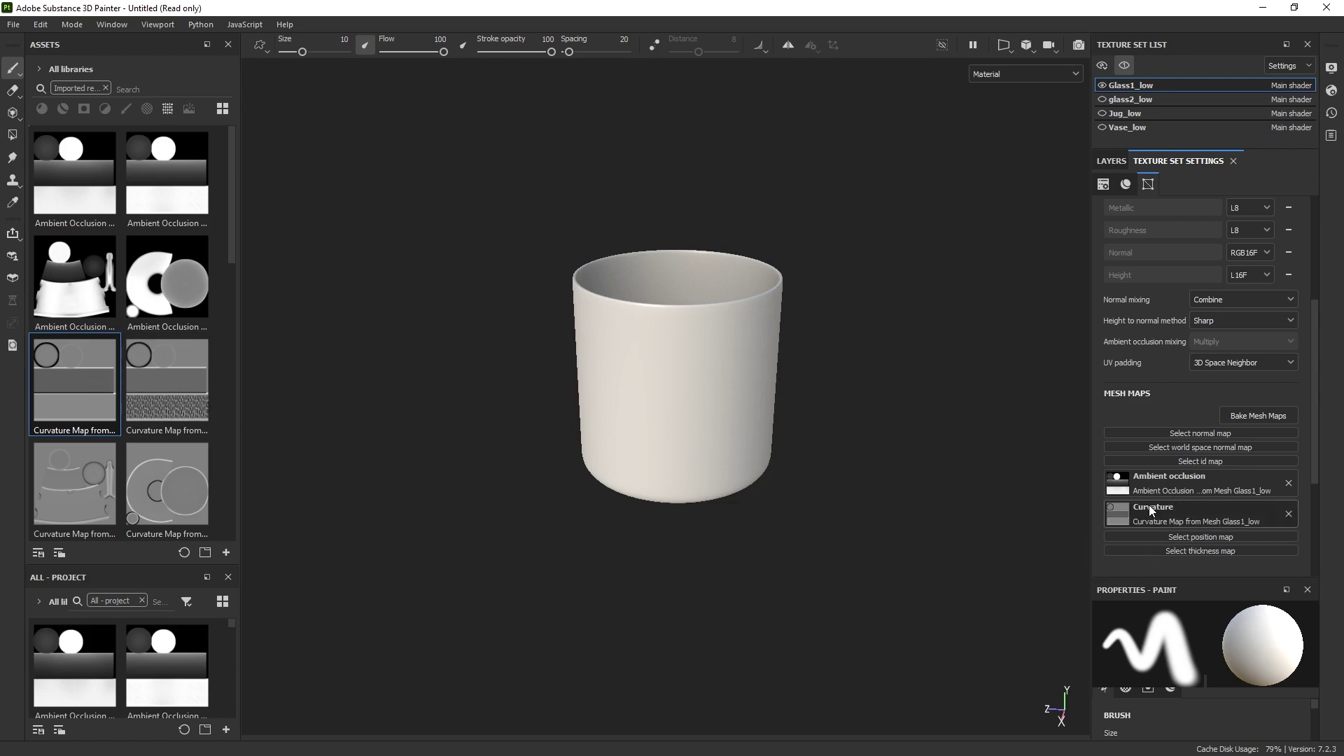
Assign the imported Glass1_low normal and position maps to the matching mesh map slots of Glass1_low.
scroll(119, 389, "down", 3)
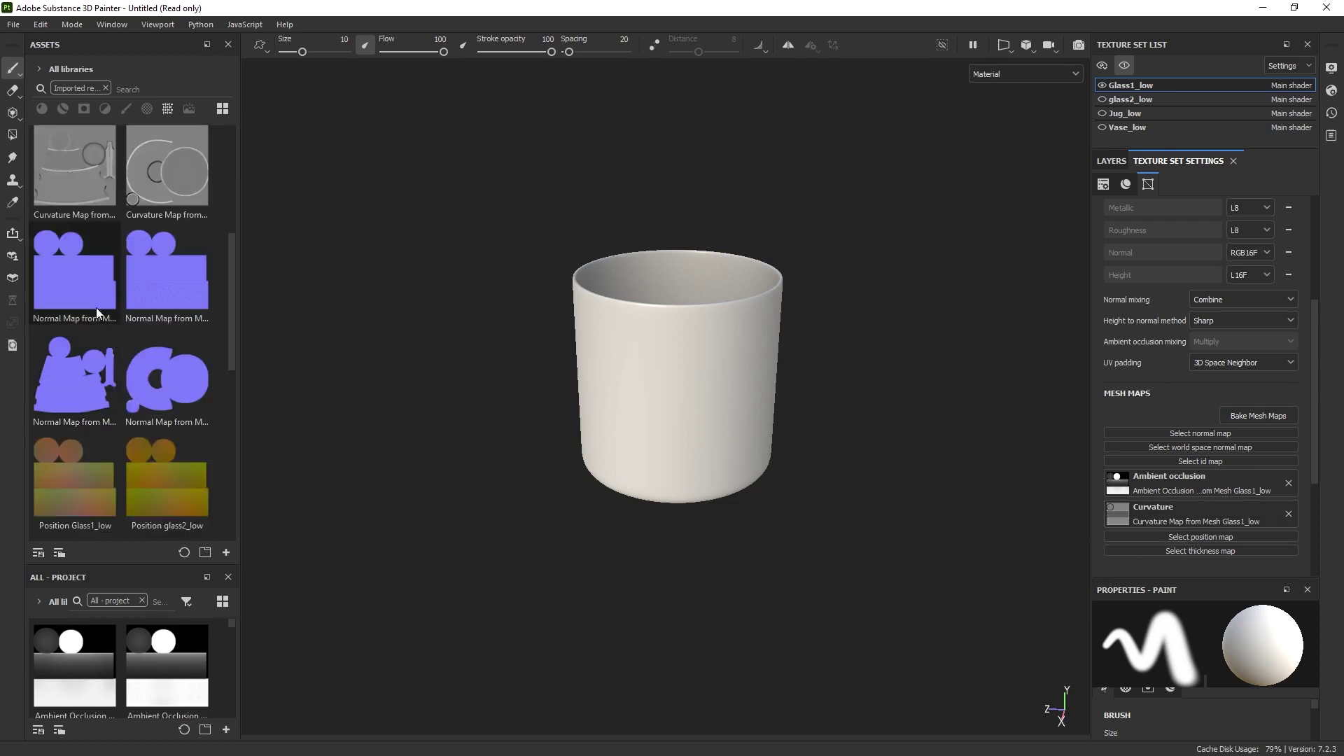
left_click_drag(82, 266, 1198, 437)
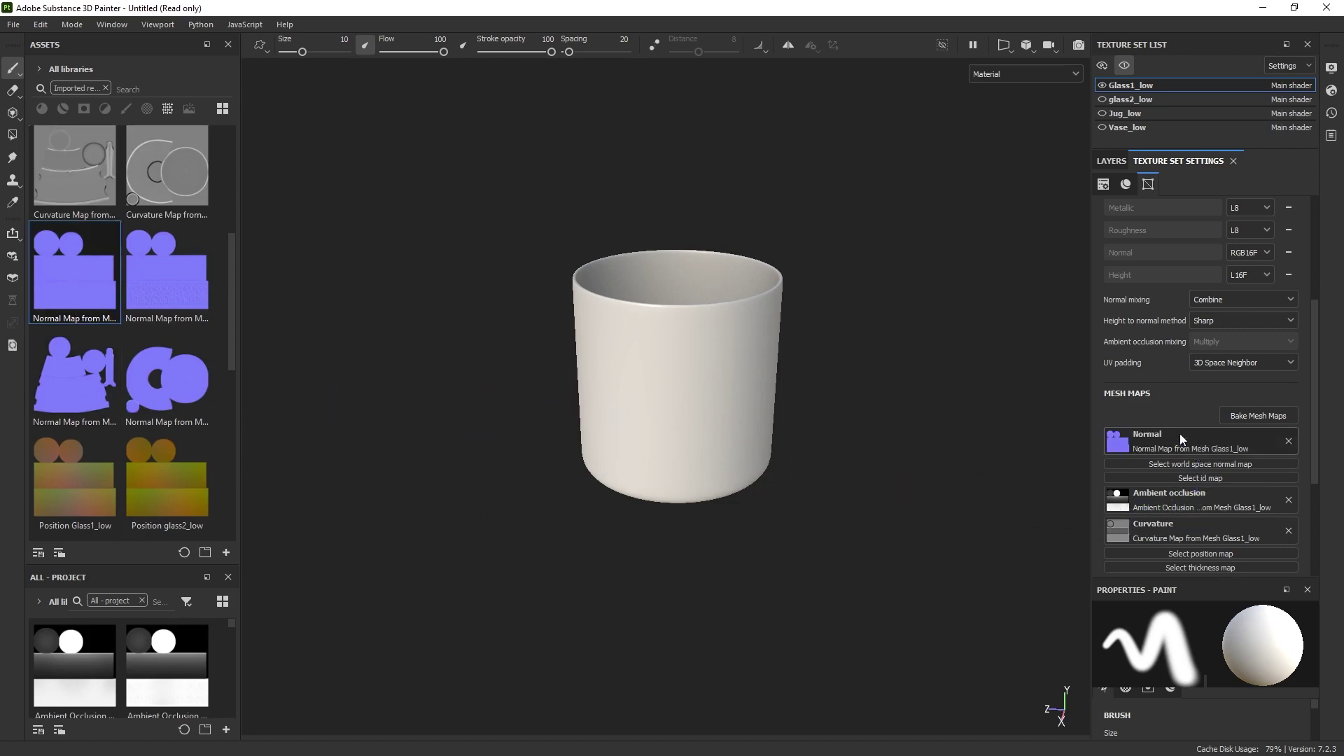
scroll(137, 355, "down", 3)
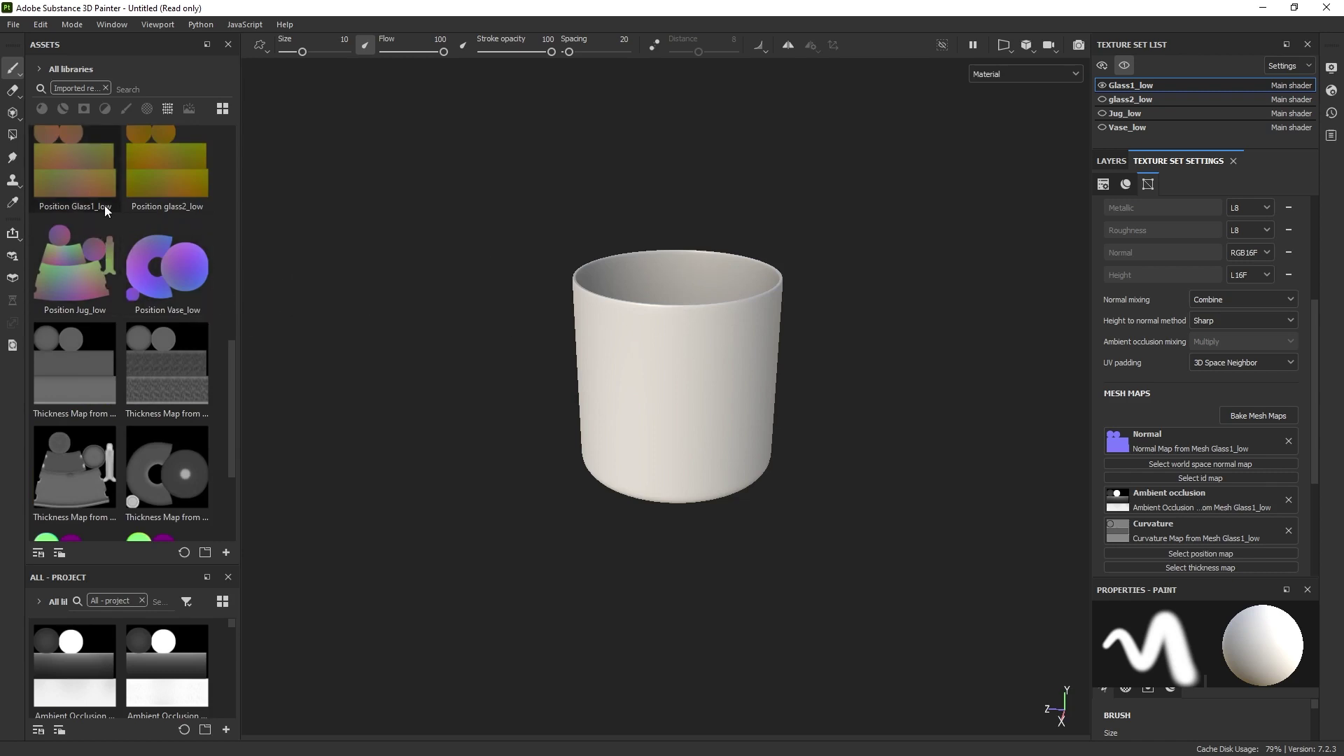
scroll(103, 208, "up", 3)
left_click_drag(234, 305, 225, 366)
left_click_drag(77, 279, 1202, 558)
scroll(1211, 415, "down", 1)
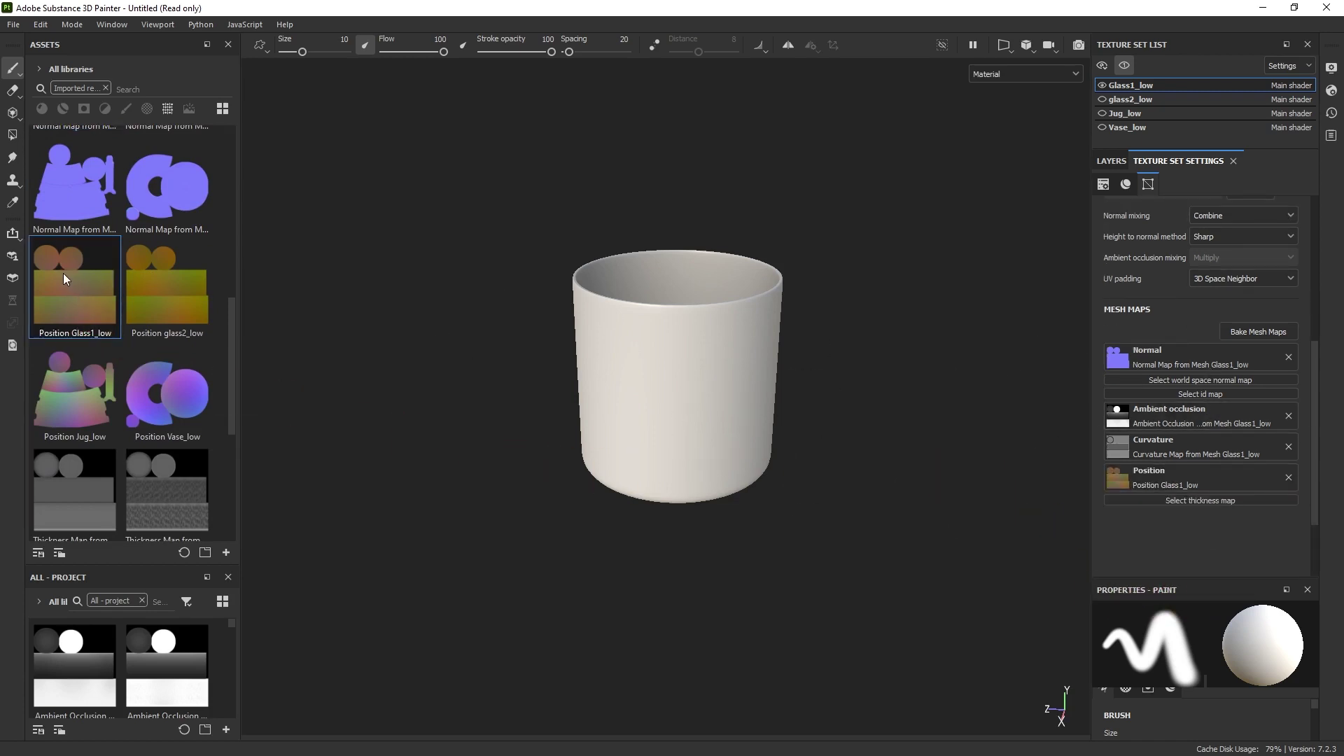
Assign the imported Glass1_low thickness and world space normal maps to the matching mesh map slots of Glass1_low.
scroll(120, 294, "down", 4)
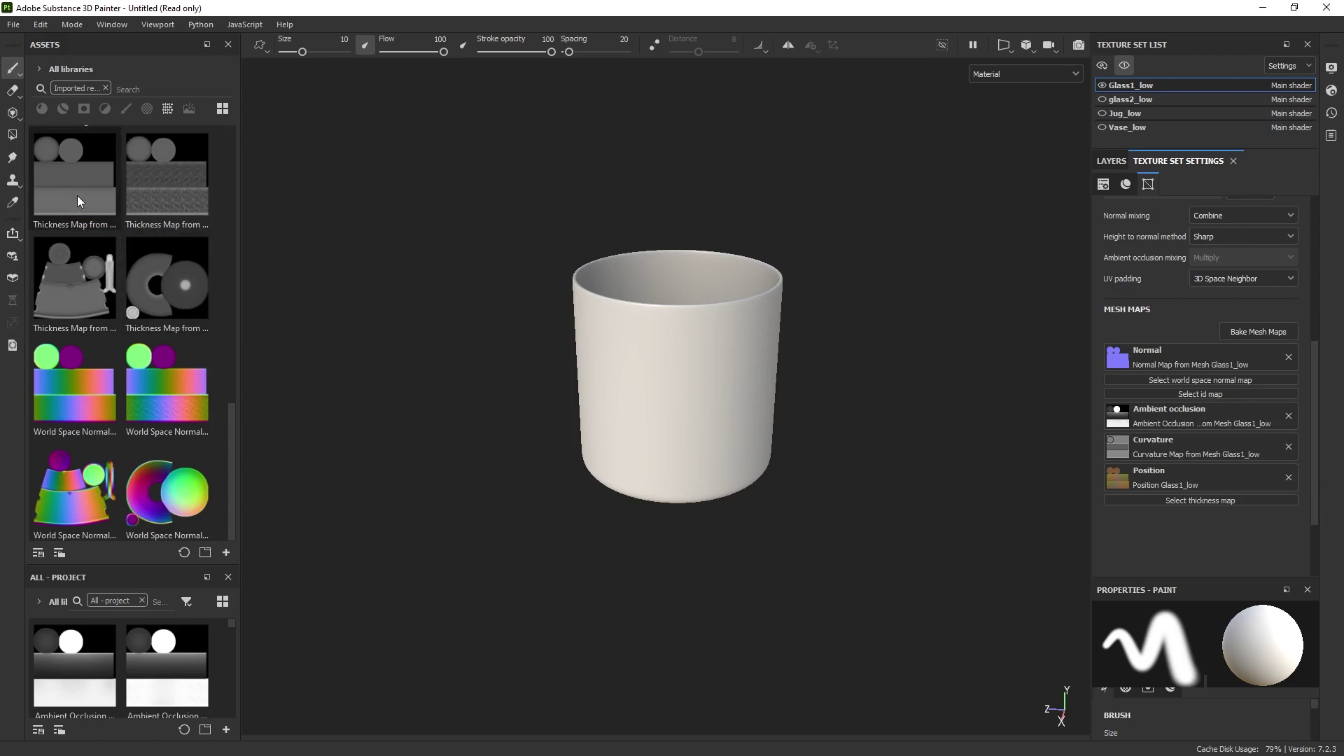
left_click_drag(74, 177, 1224, 502)
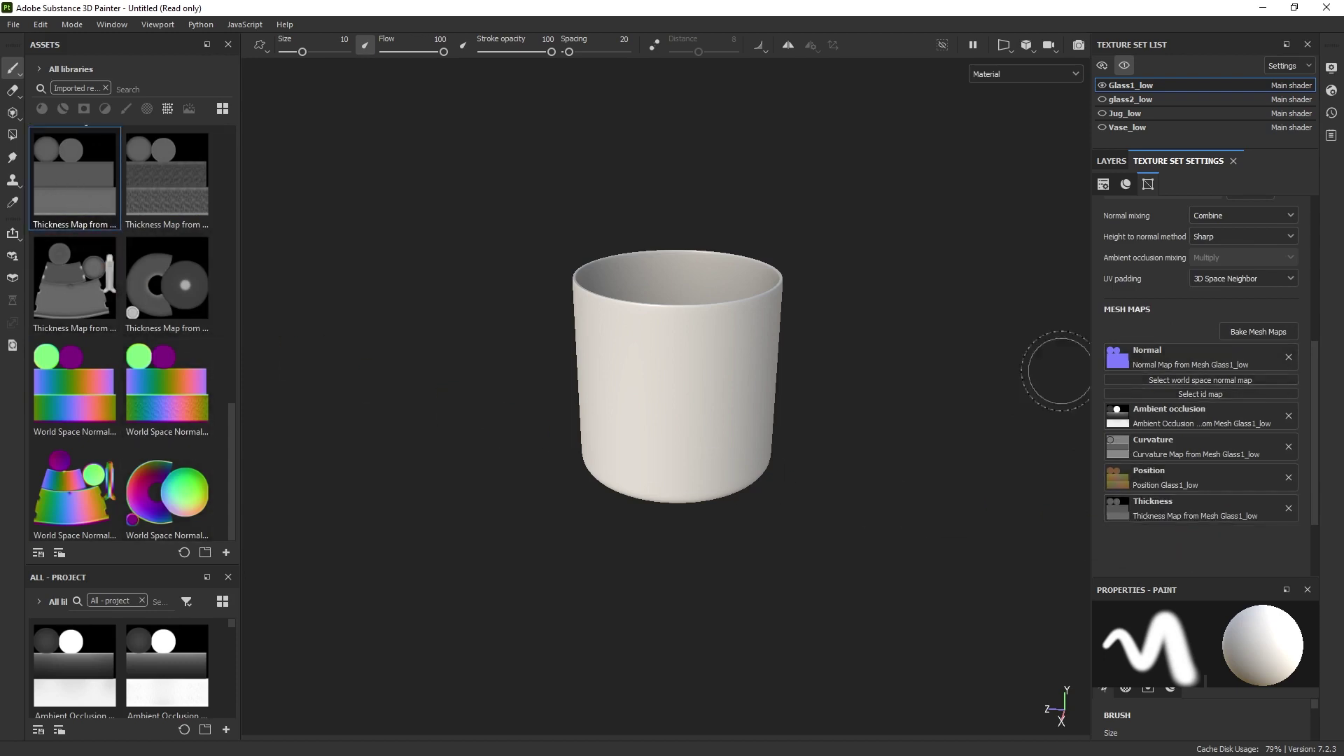
left_click_drag(62, 393, 1229, 385)
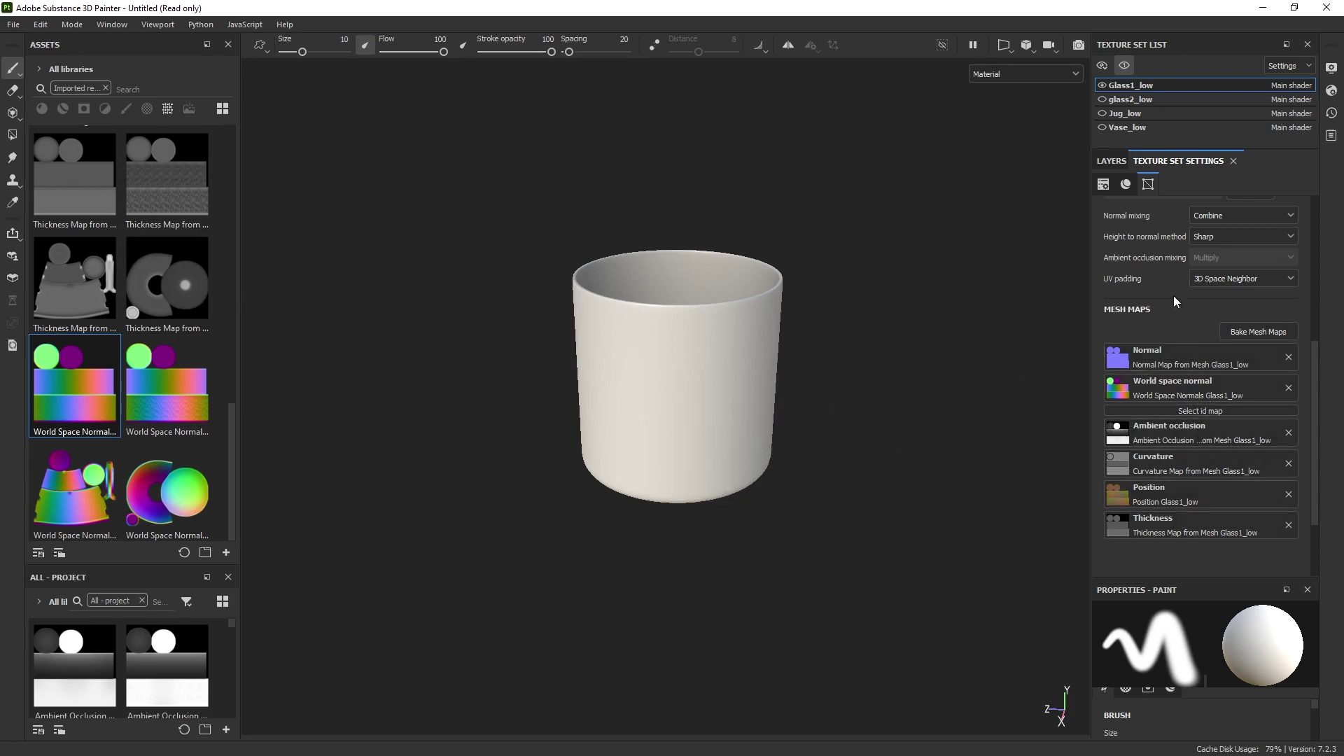
Turn off the isolation of Glass1_low, and select the glass2_low texture set and isolate it in the viewport.
mouse_move(815, 384)
right_mouse_down("shift")
mouse_move(828, 363)
mouse_move(790, 361)
mouse_move(754, 315)
right_mouse_up("shift")
mouse_move(754, 315)
left_mouse_down("alt")
mouse_move(771, 324)
mouse_move(789, 465)
mouse_move(774, 258)
left_mouse_up("alt")
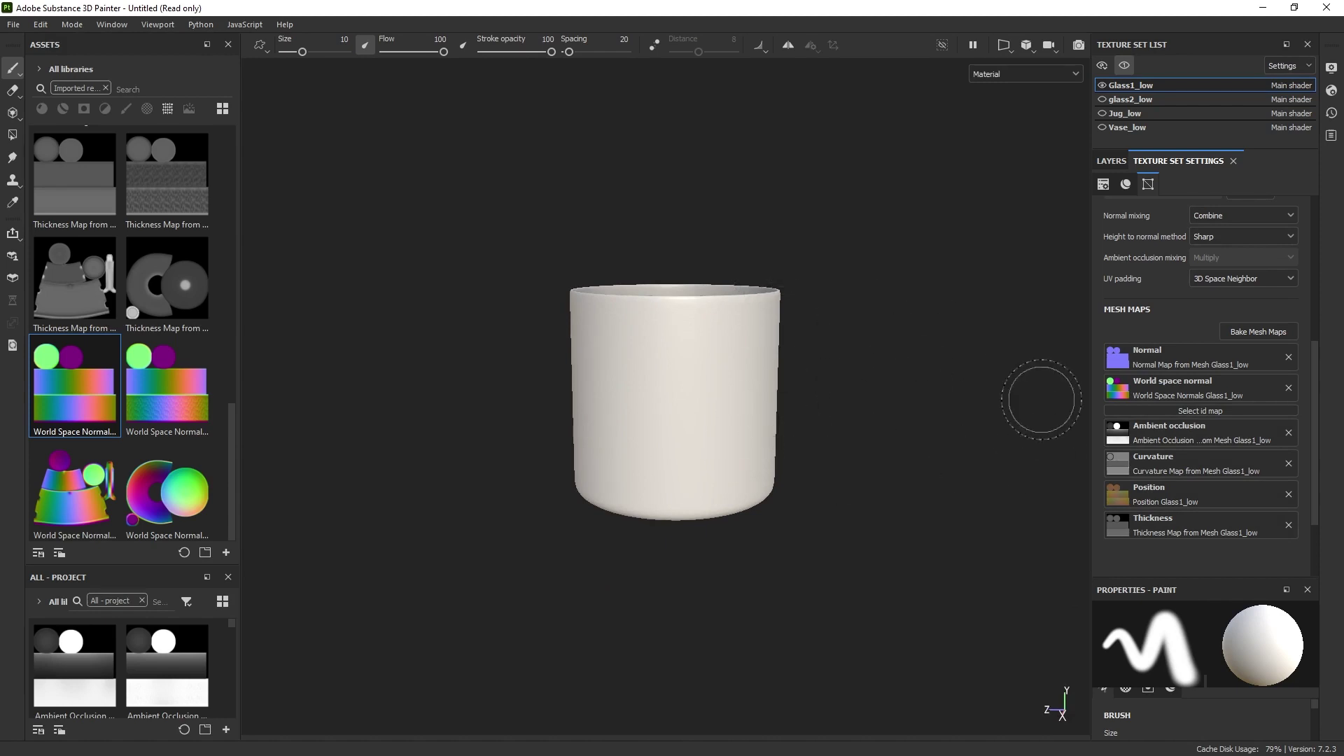
key("alt+q")
mouse_move(786, 504)
right_mouse_down("alt")
mouse_move(579, 196)
mouse_move(654, 312)
right_mouse_up("alt")
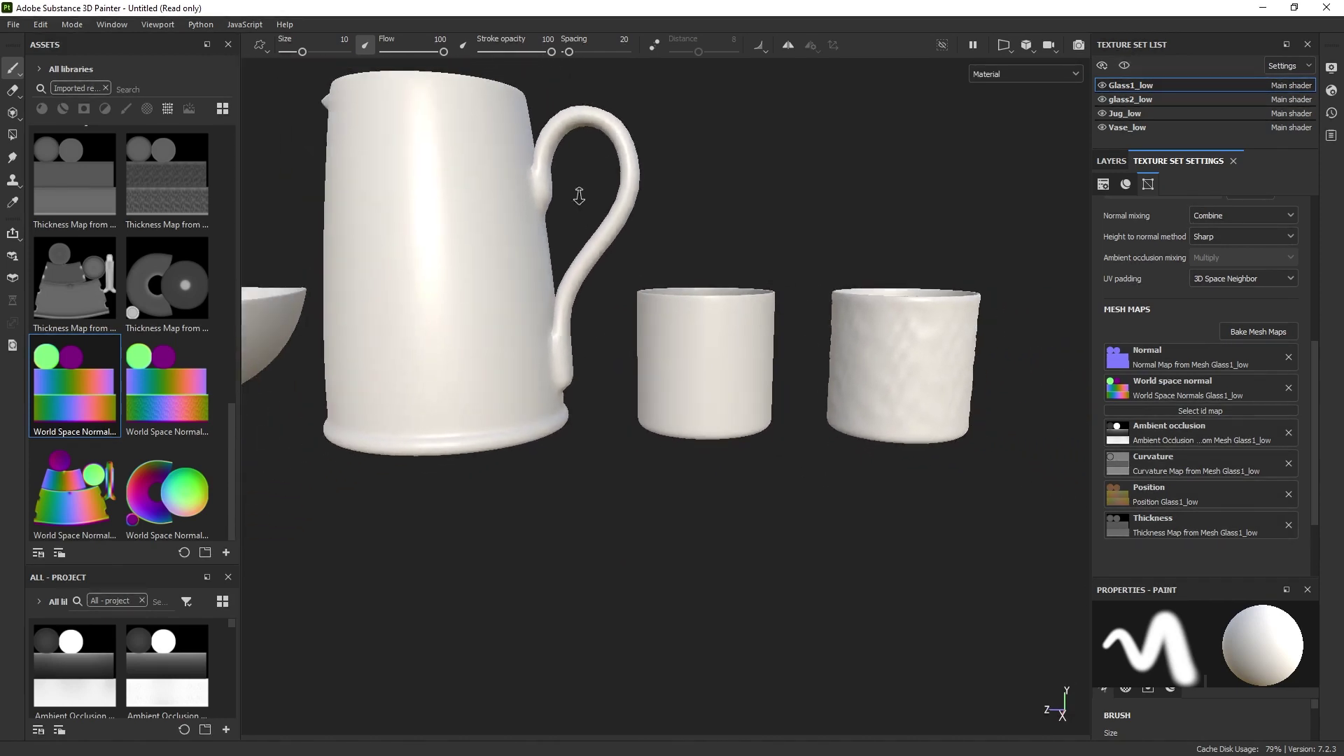
mouse_move(654, 312)
left_mouse_down("alt")
mouse_move(630, 398)
mouse_move(693, 450)
mouse_move(672, 420)
left_mouse_up("alt")
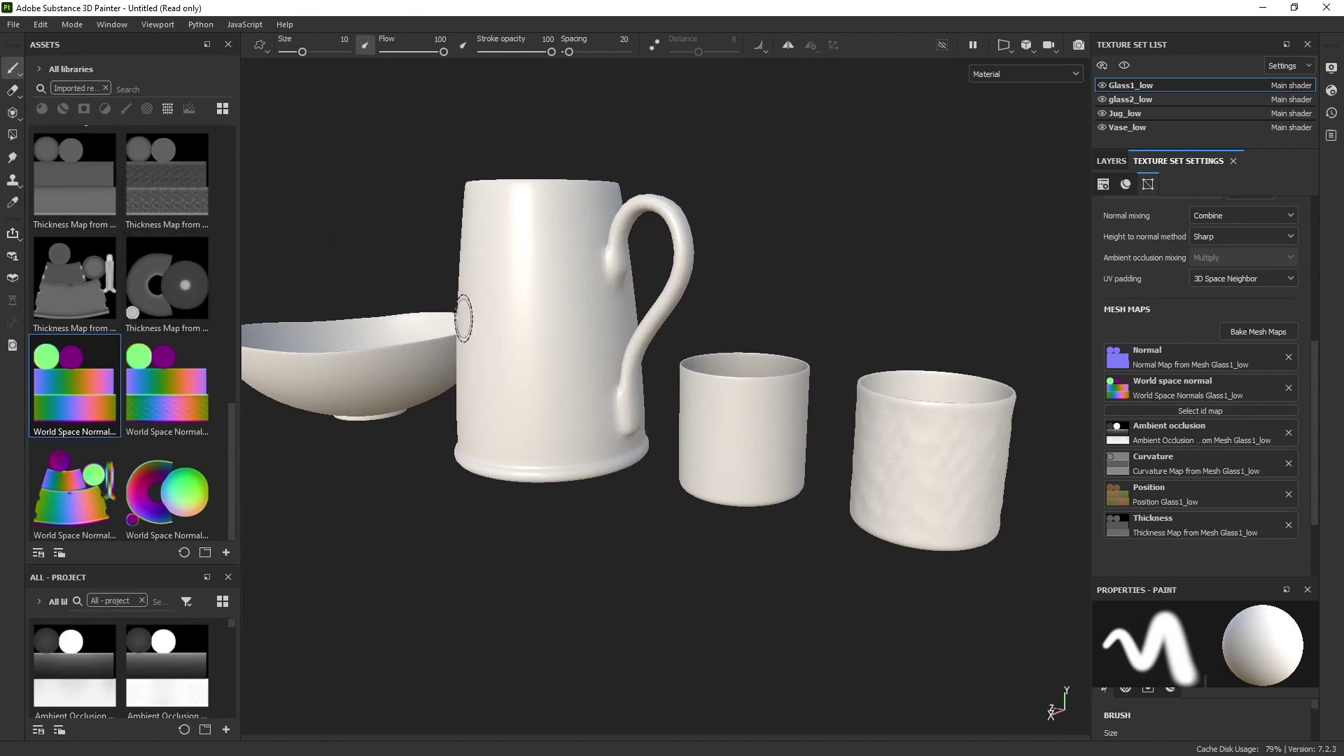
left_click(935, 490, "ctrl")
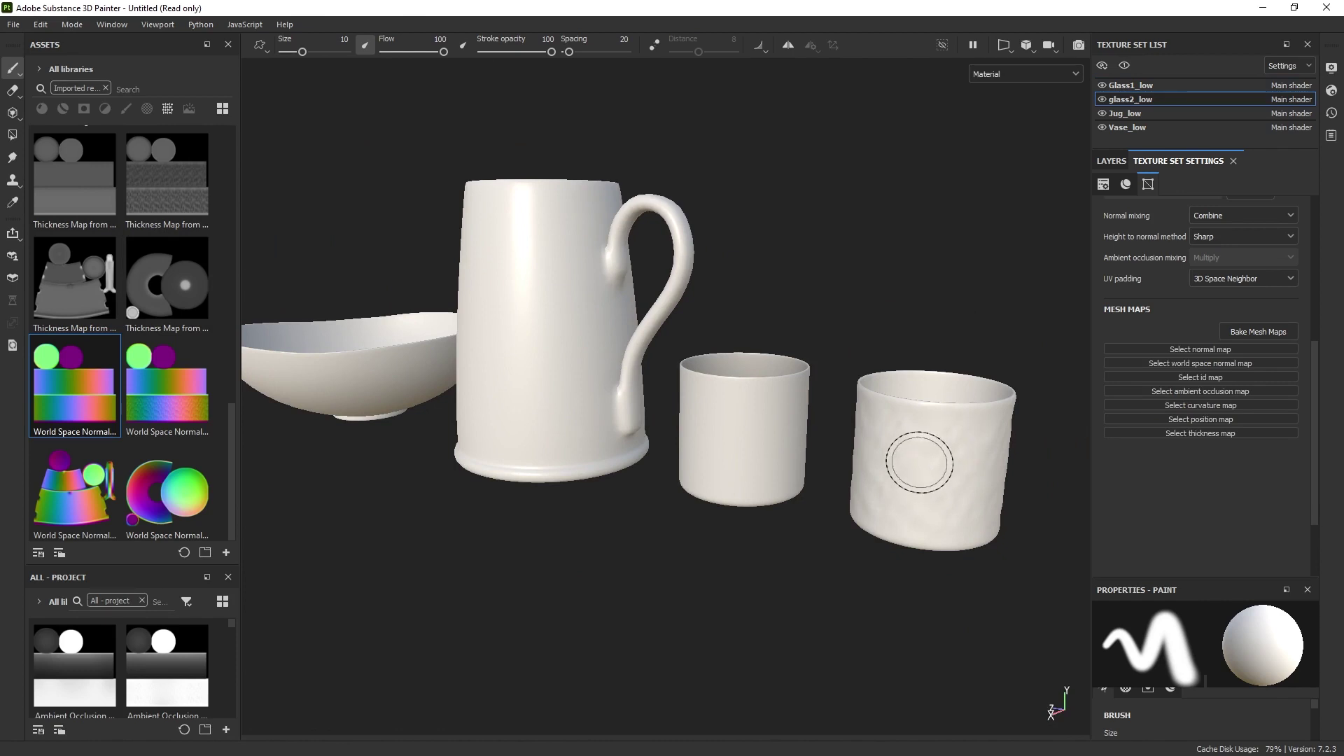
key("alt+q")
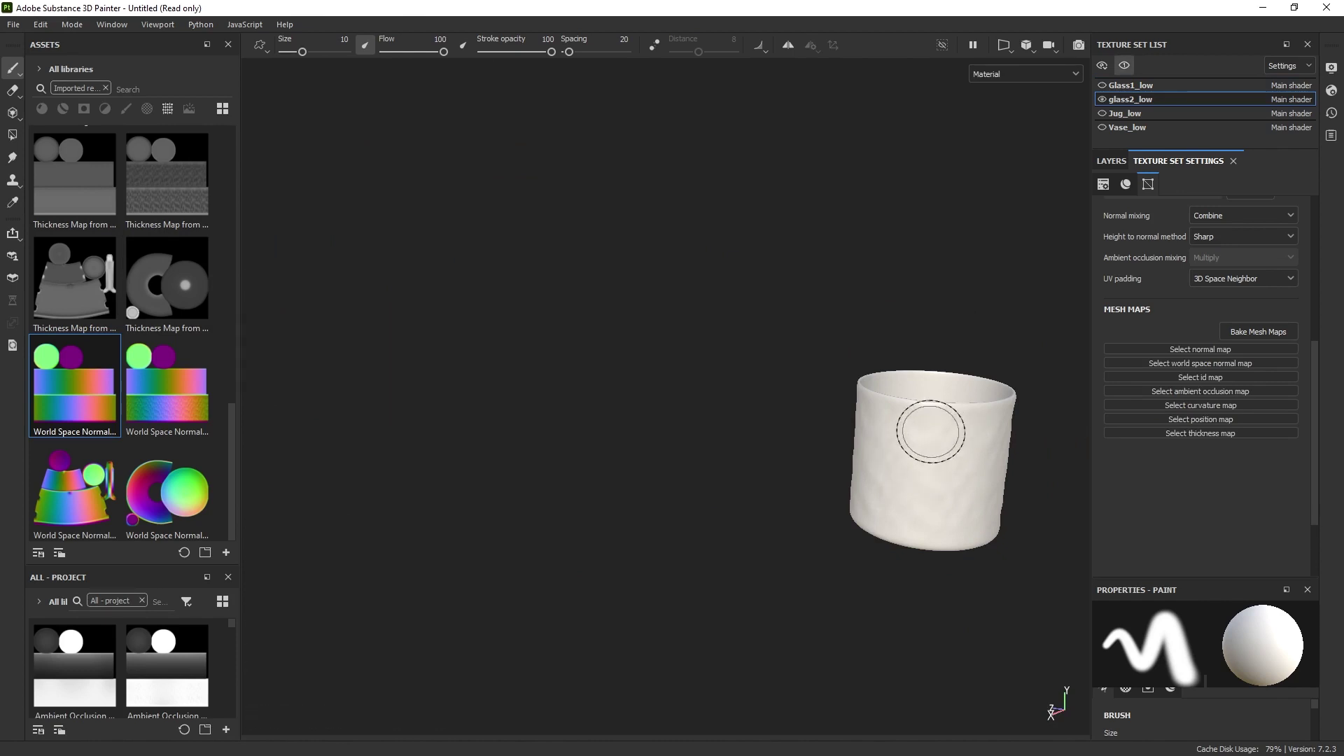
key("f")
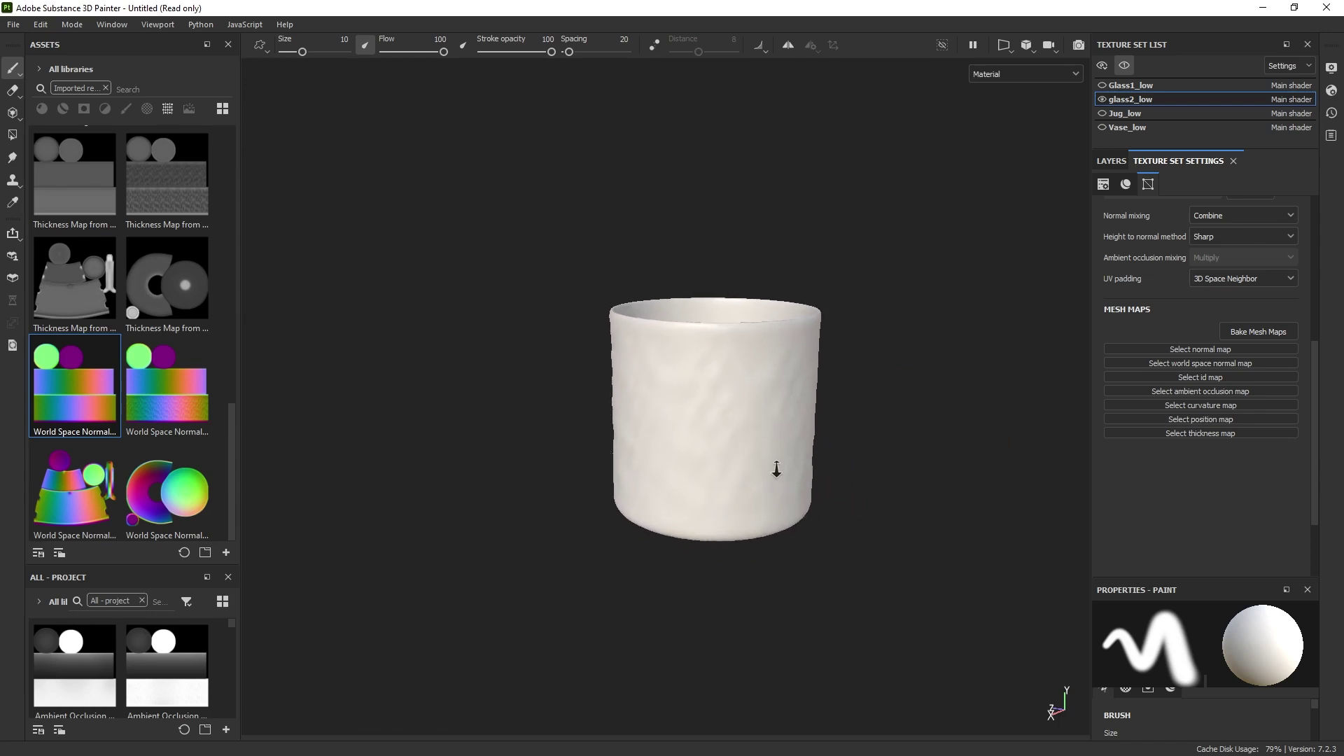
Assign the imported glass2_low normal map to the normal slot of glass2_low and check the carved surface under rotated lighting.
scroll(127, 343, "up", 10)
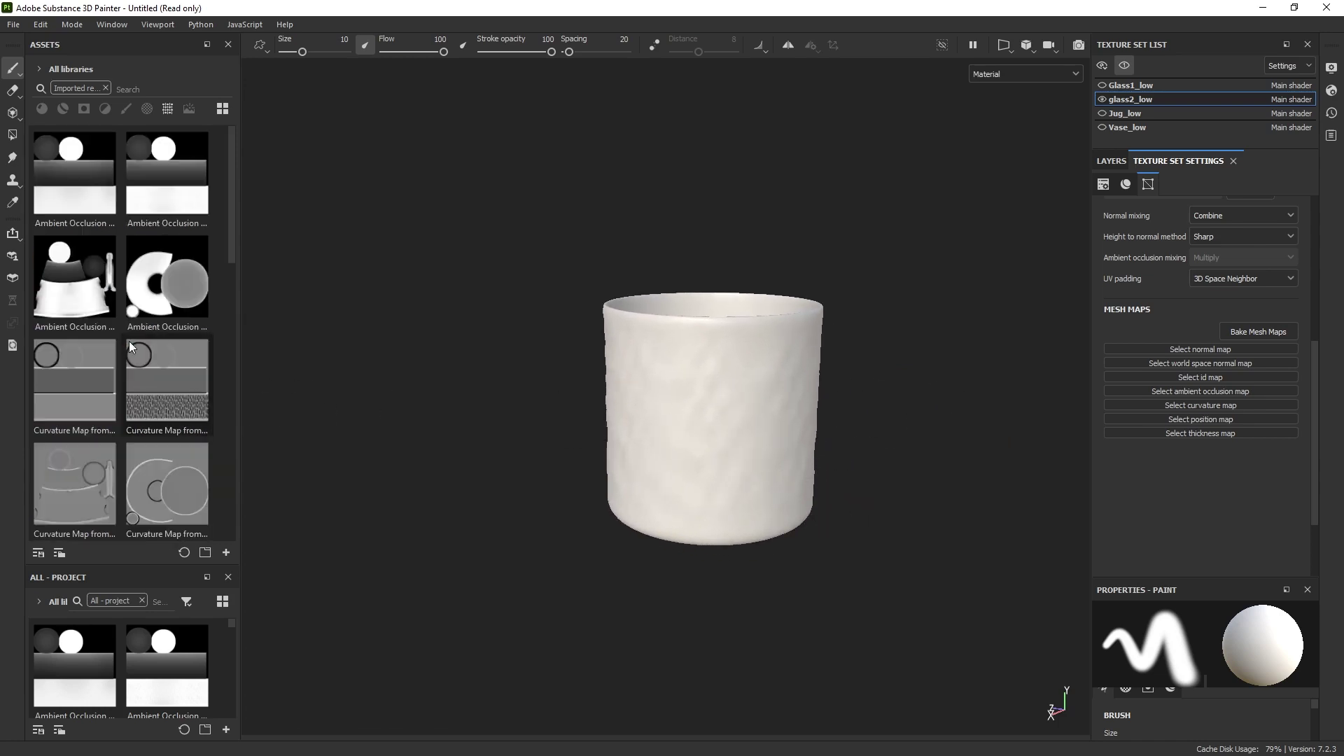
scroll(173, 307, "down", 5)
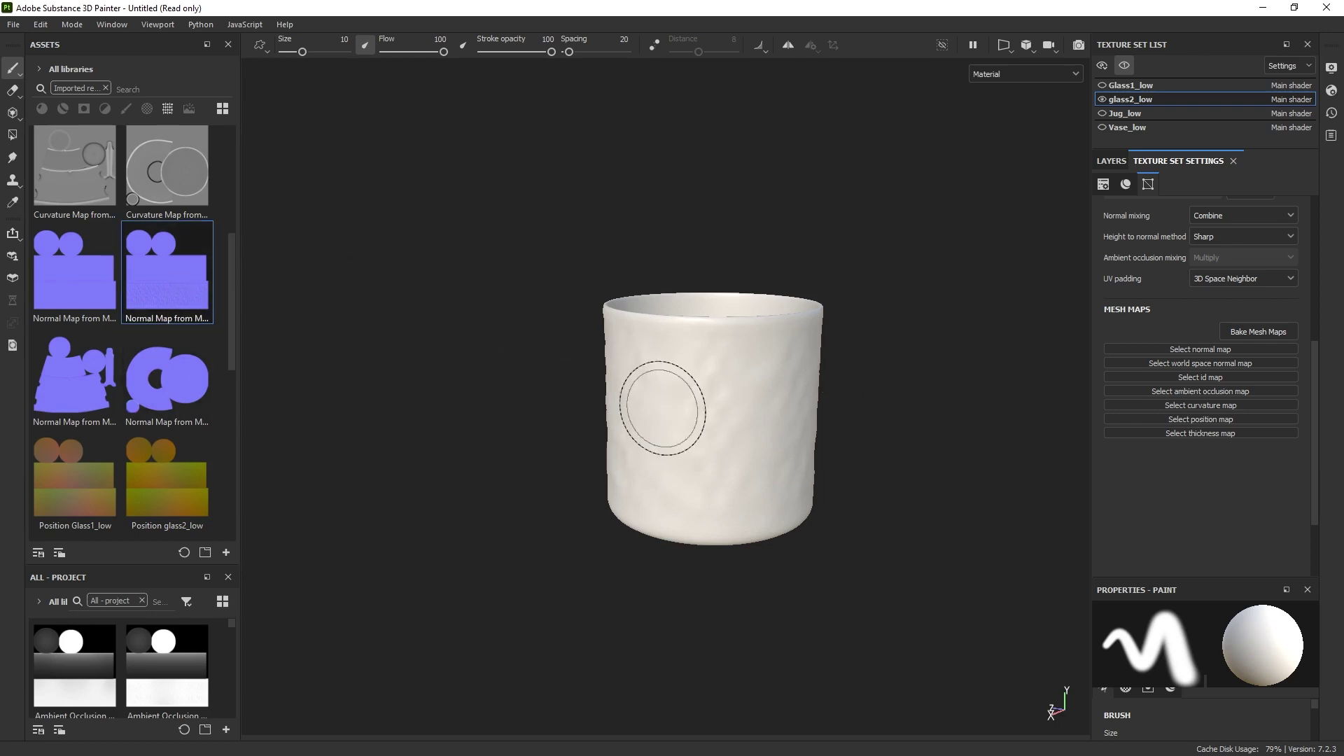
left_click_drag(199, 280, 1180, 353)
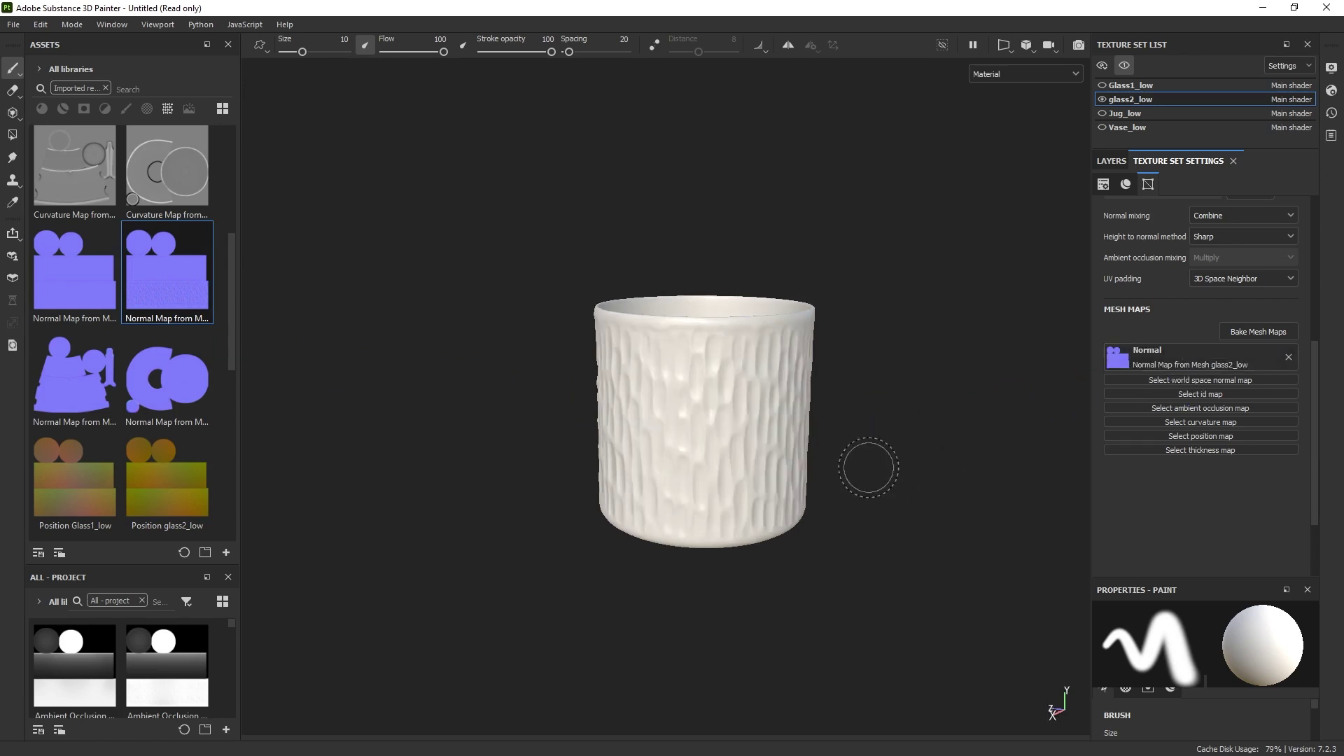
mouse_move(905, 440)
right_mouse_down("shift")
mouse_move(849, 423)
mouse_move(873, 420)
mouse_move(857, 444)
right_mouse_up("shift")
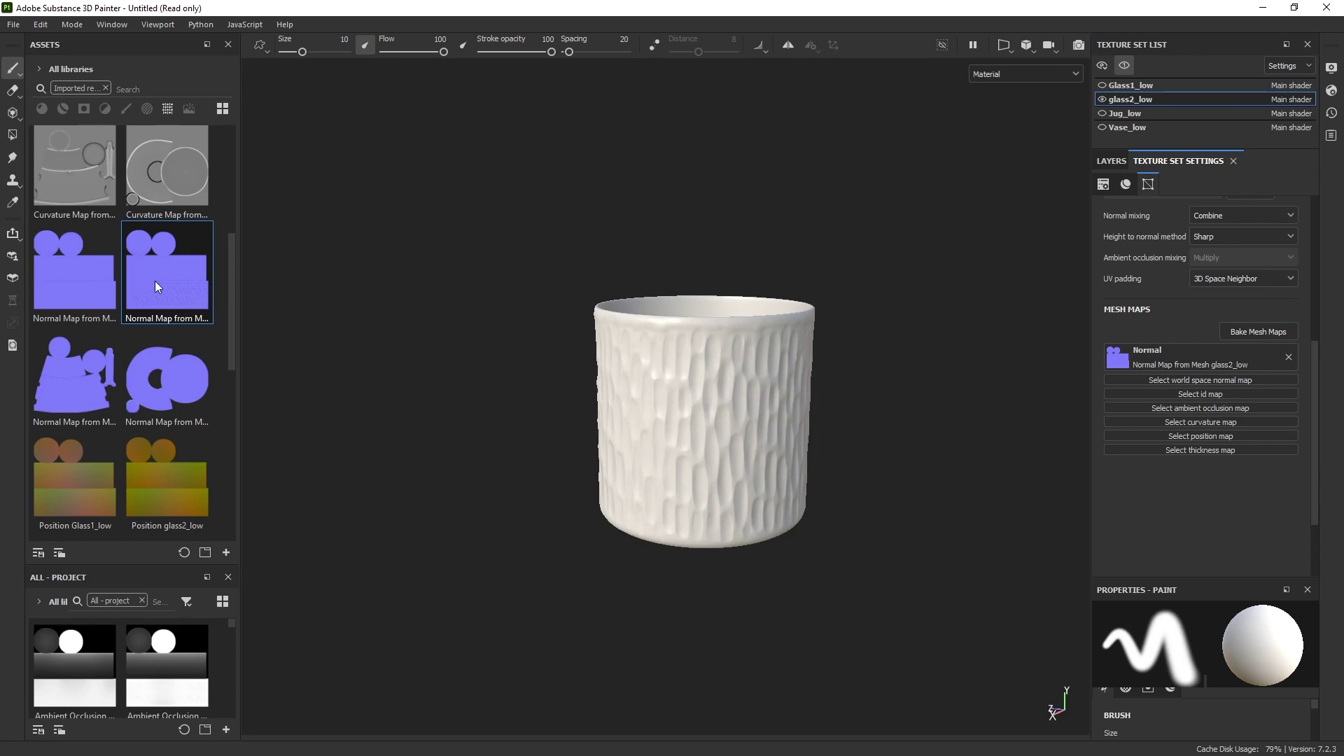
Fill glass2_low's remaining mesh map slots, including ambient occlusion, with its matching imported maps.
scroll(190, 318, "up", 3)
left_click_drag(168, 175, 1216, 410)
scroll(162, 360, "down", 3)
left_click_drag(74, 175, 1215, 434)
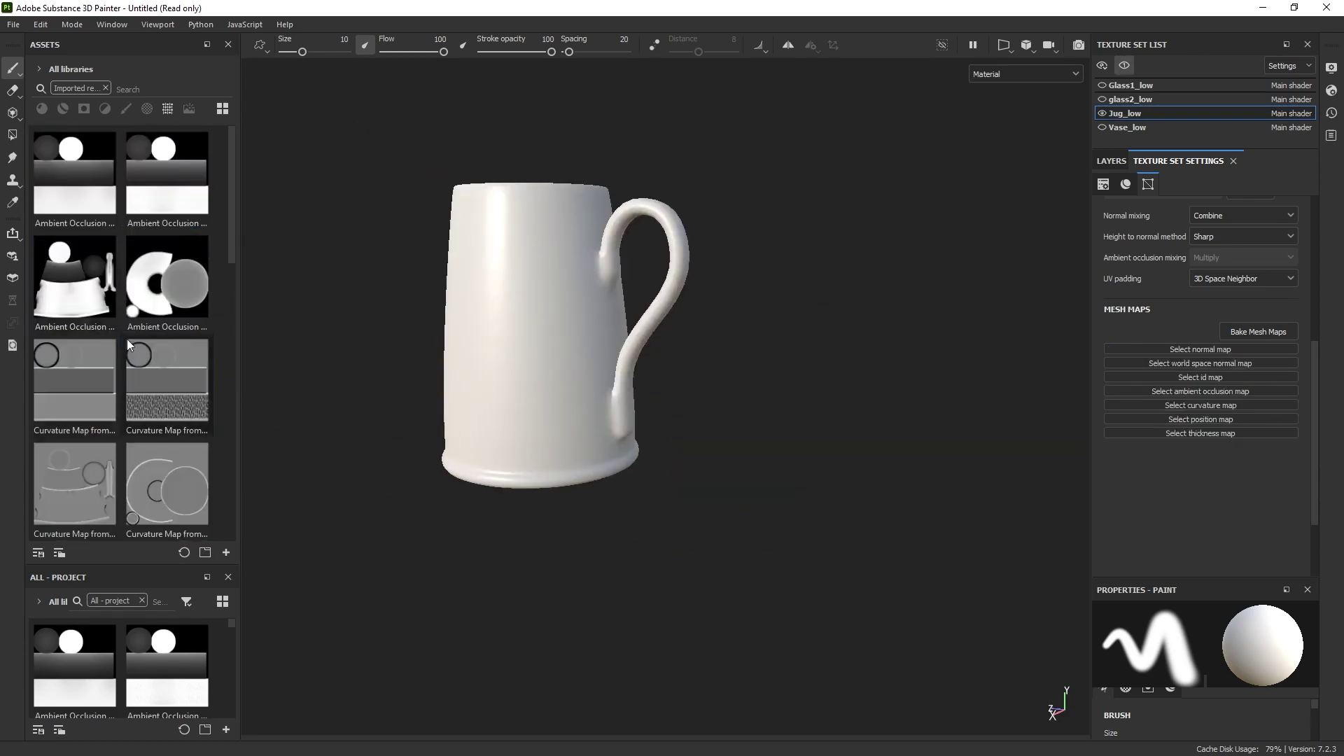
Assign the imported Jug_low ambient occlusion, curvature, normal, position, thickness and world space normal maps to the jug's mesh map slots.
left_click_drag(75, 280, 1199, 391)
left_click_drag(73, 482, 1200, 404)
scroll(75, 372, "down", 3)
left_click_drag(75, 196, 1199, 357)
left_click_drag(75, 378, 1199, 477)
left_click_drag(75, 280, 1199, 508)
left_click_drag(75, 490, 542, 456)
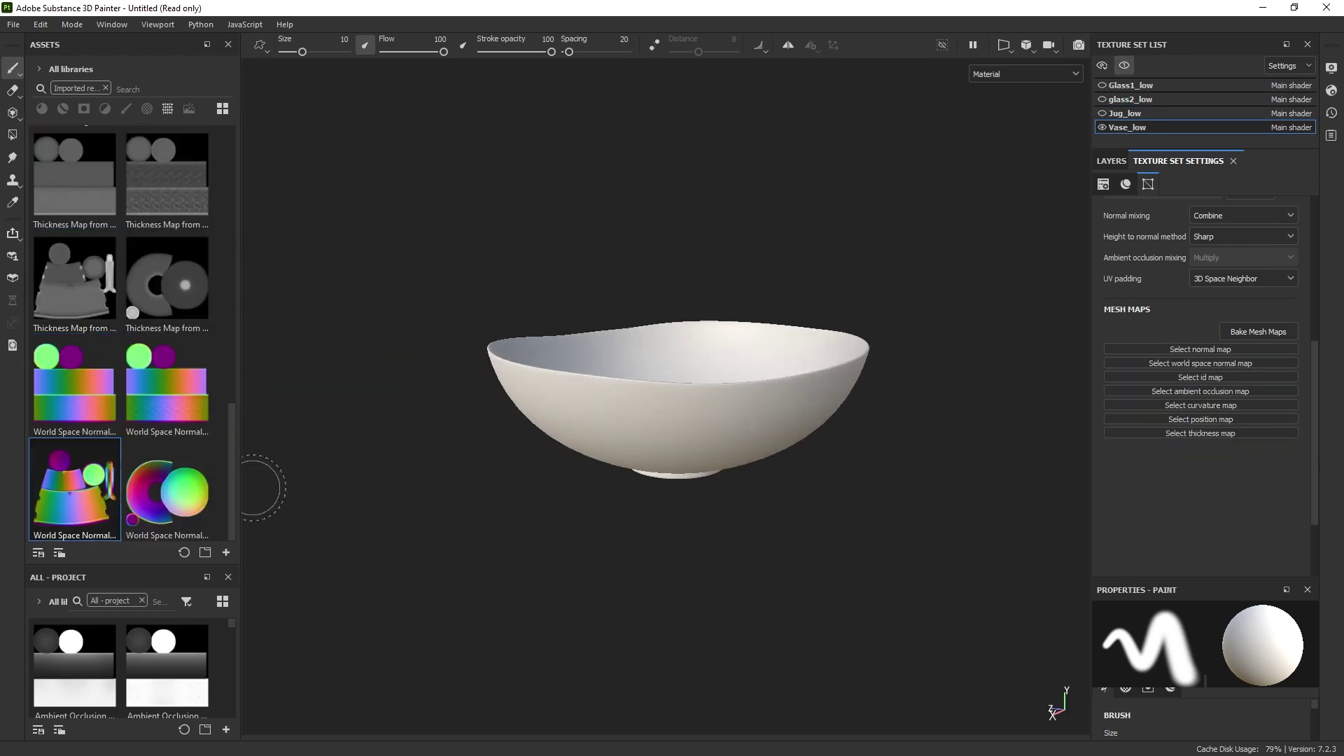
Assign the imported Vase_low world space normal, thickness, position, curvature, ambient occlusion and normal maps to its mesh map slots, and show all texture sets.
left_click_drag(166, 494, 1200, 371)
left_click_drag(75, 175, 1200, 498)
scroll(126, 336, "up", 3)
left_click_drag(75, 385, 1199, 467)
left_click_drag(75, 196, 1199, 430)
scroll(126, 336, "up", 3)
left_click_drag(167, 280, 1223, 410)
scroll(126, 336, "down", 3)
left_click_drag(167, 378, 1199, 349)
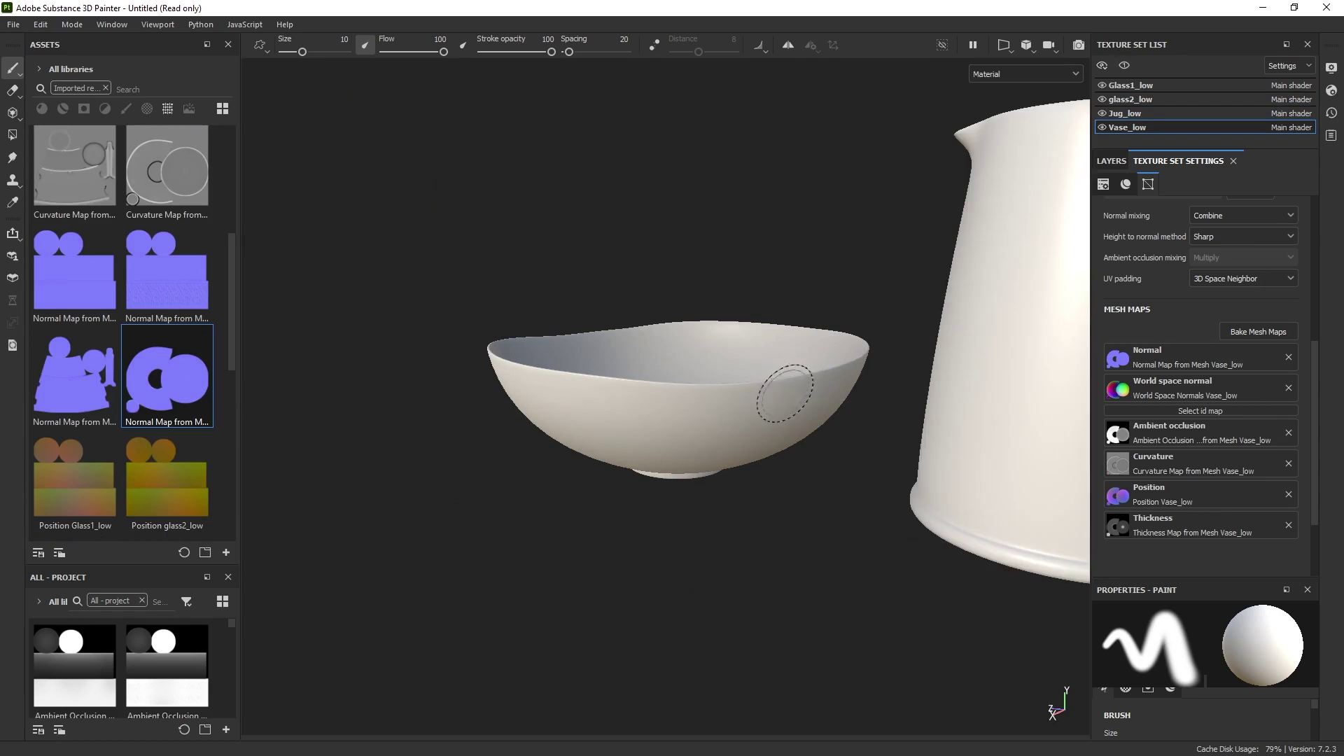
key("f")
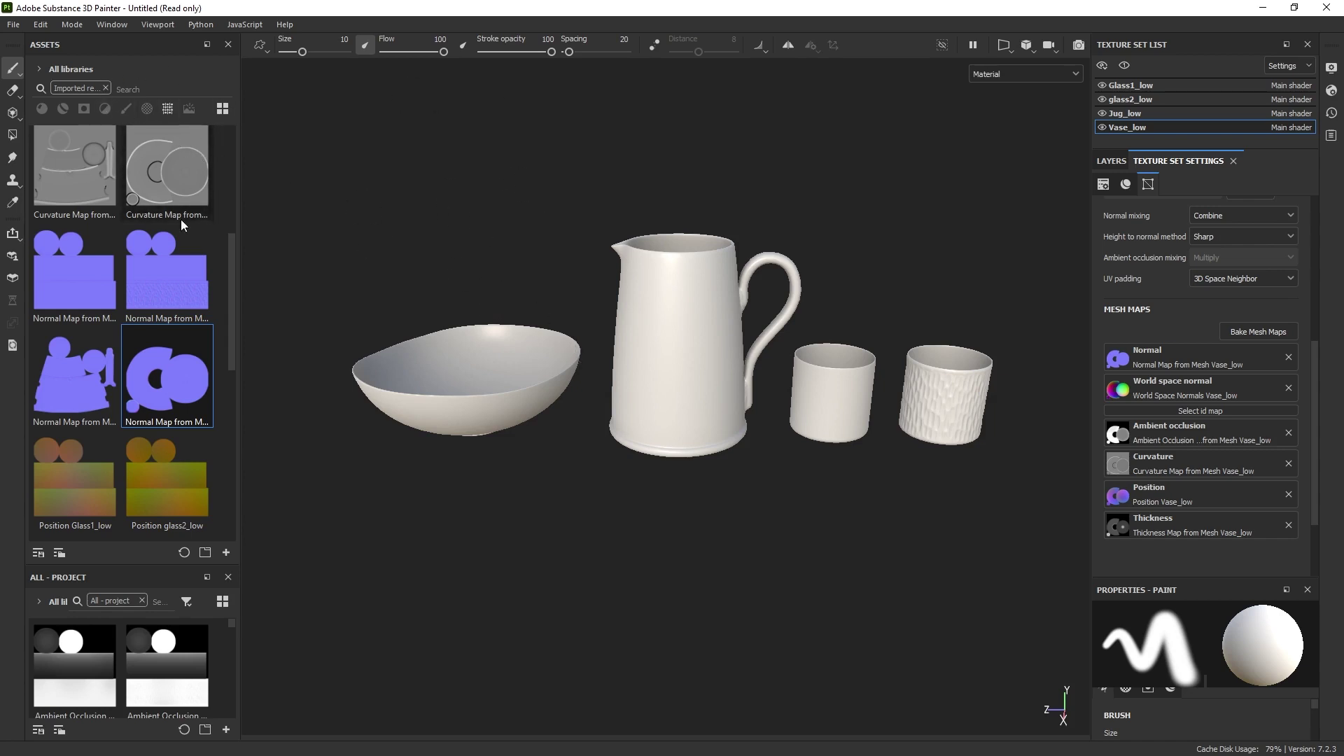
Remove the imported resources filter from the assets and show only materials.
left_click(106, 87)
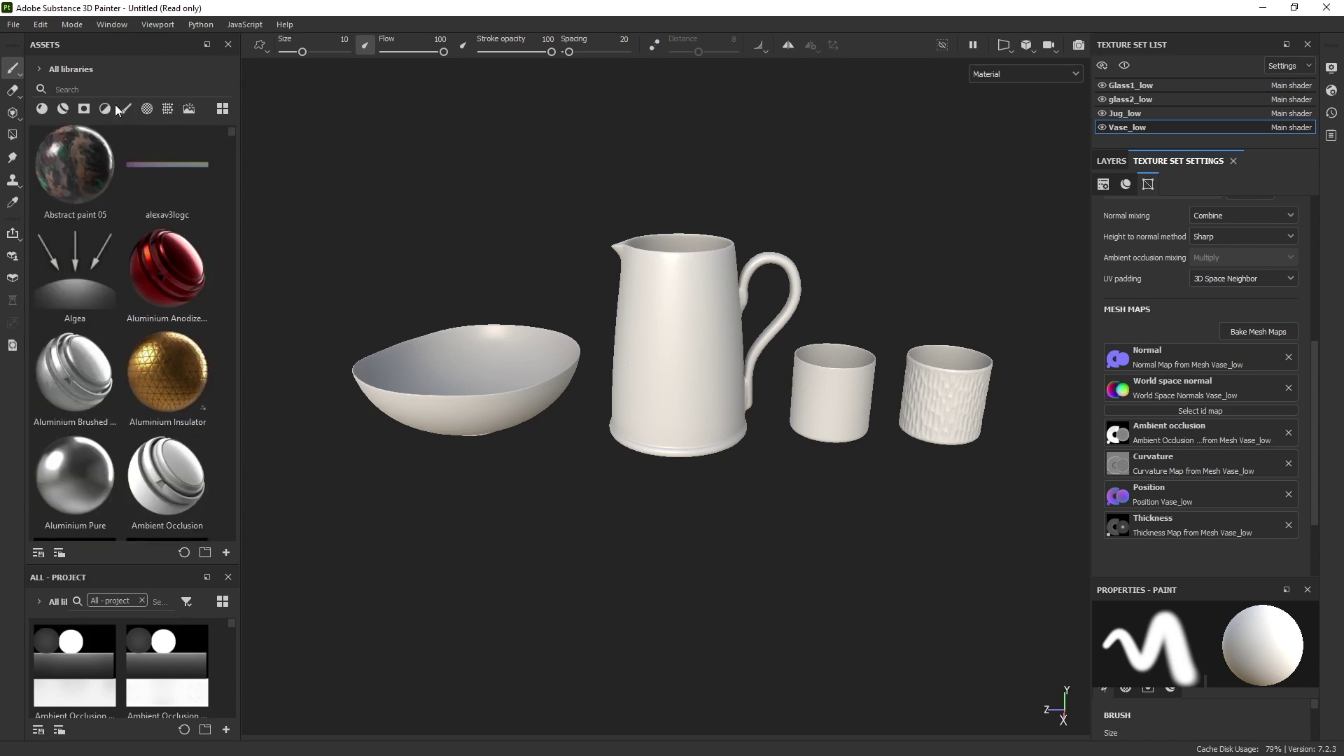
left_click(42, 109)
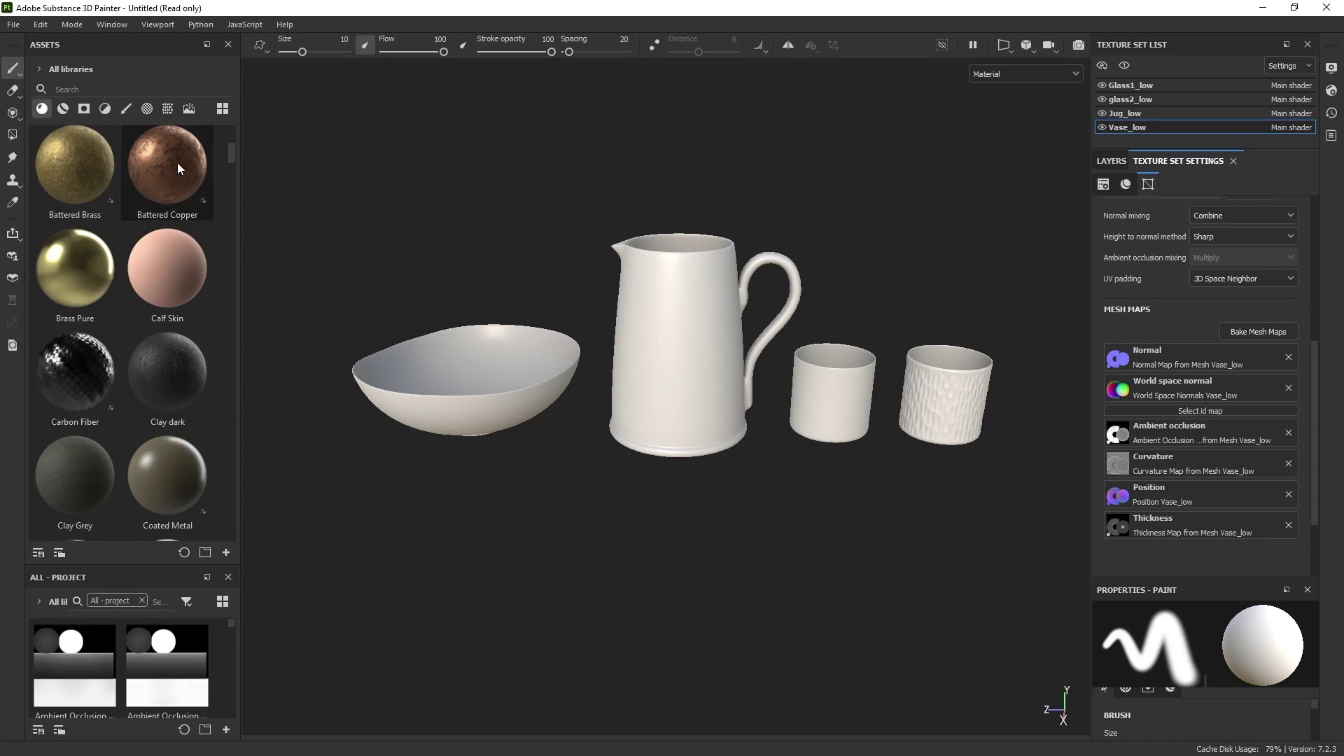
Try the Battered Copper material on the jug.
left_click_drag(177, 163, 656, 316)
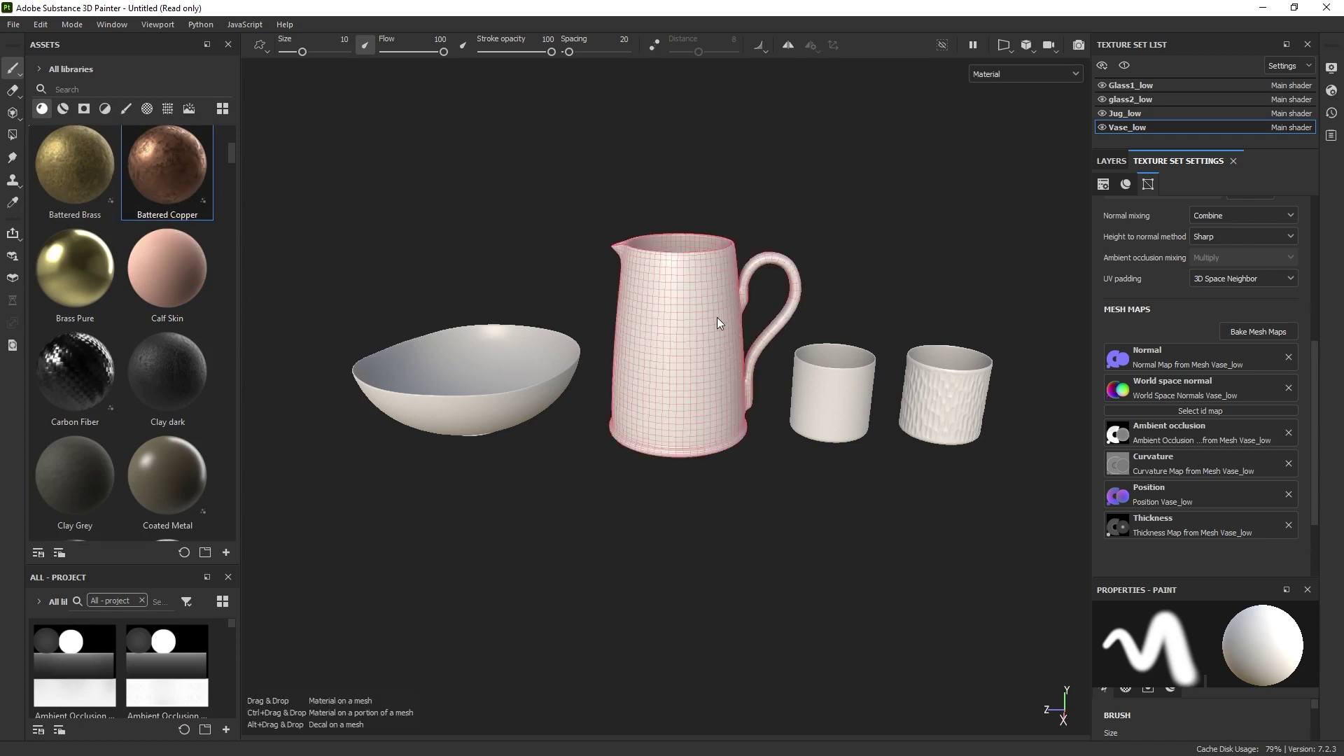
mouse_move(717, 319)
left_mouse_down()
mouse_move(747, 363)
mouse_move(570, 300)
mouse_move(727, 329)
left_mouse_up()
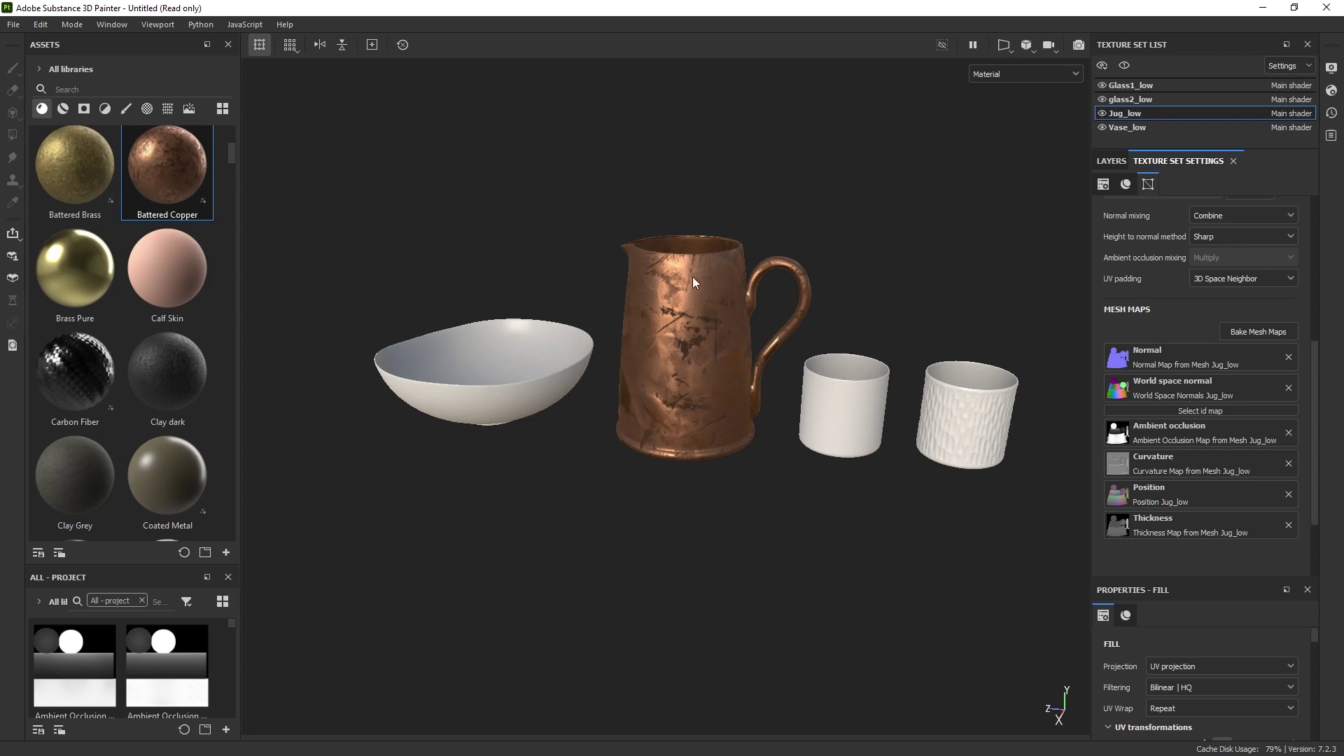
key("1")
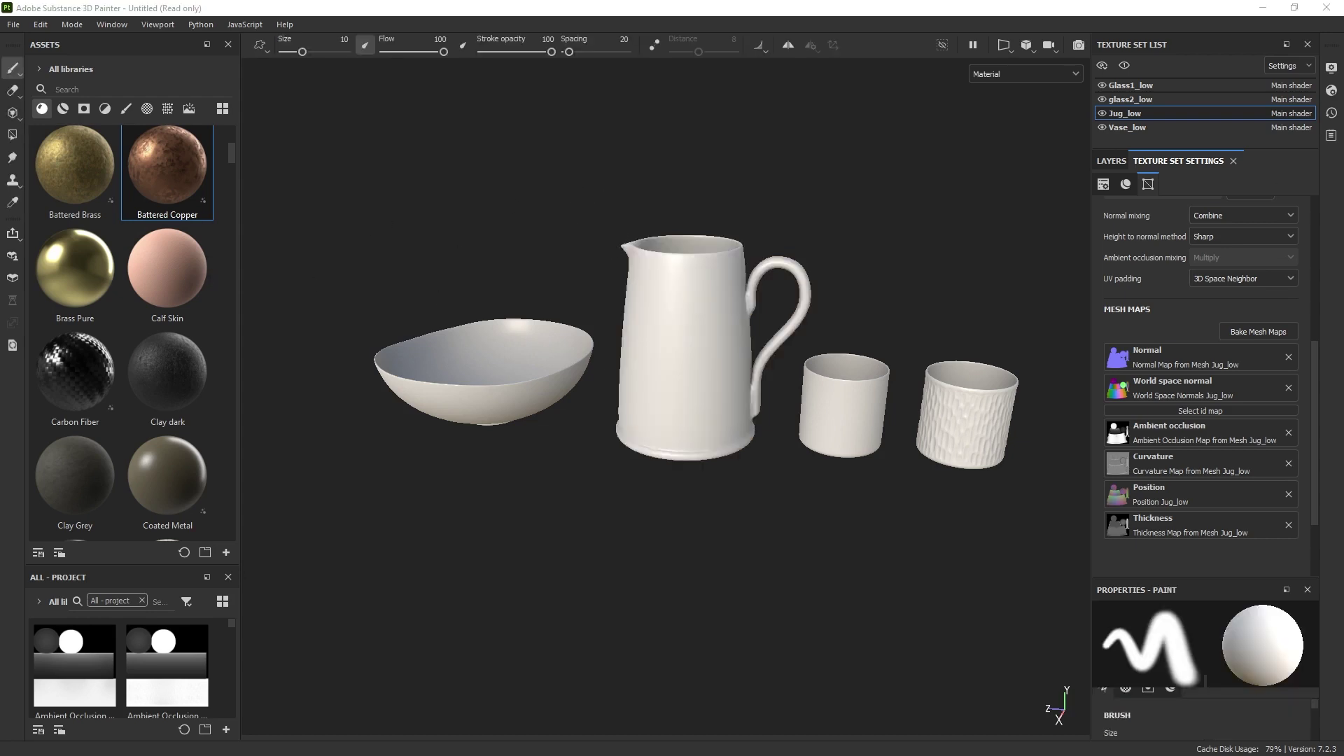
Look over the exported .sbsar files in the Workshop materials folder.
double_click(593, 305)
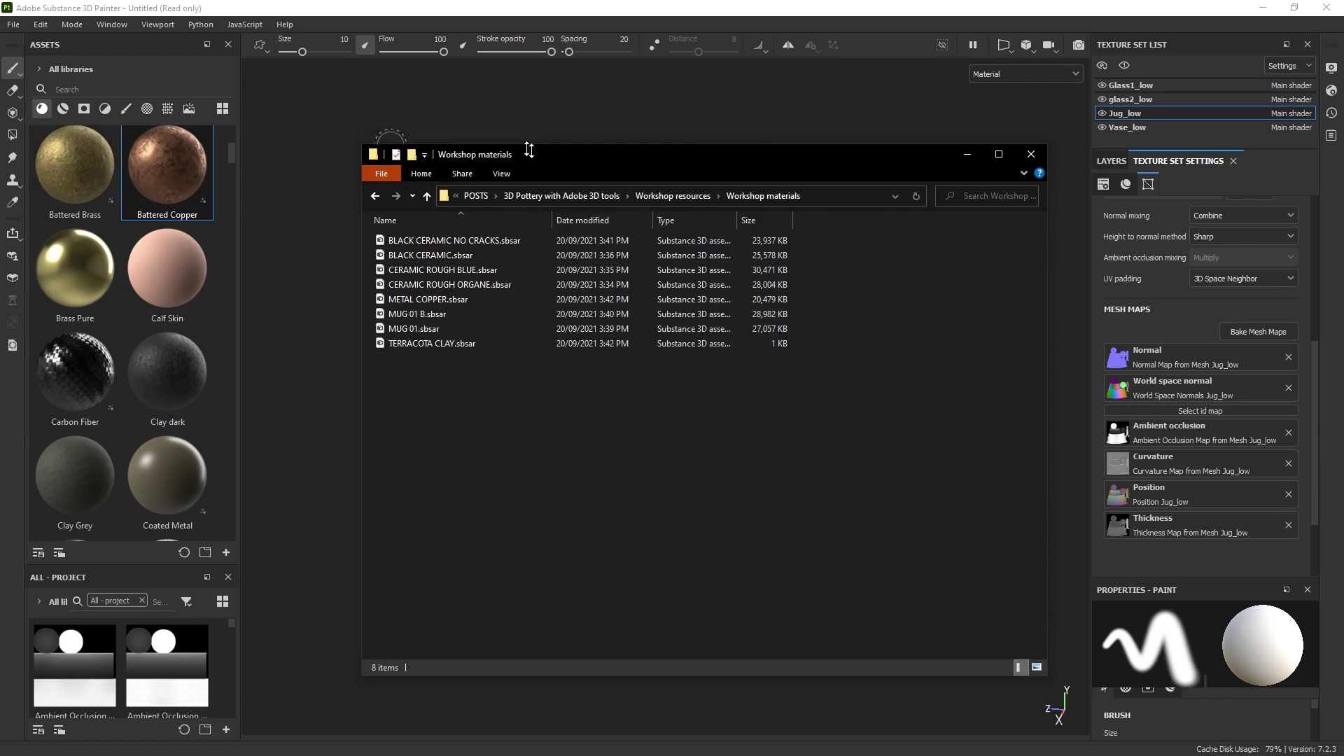
key("alt+Tab")
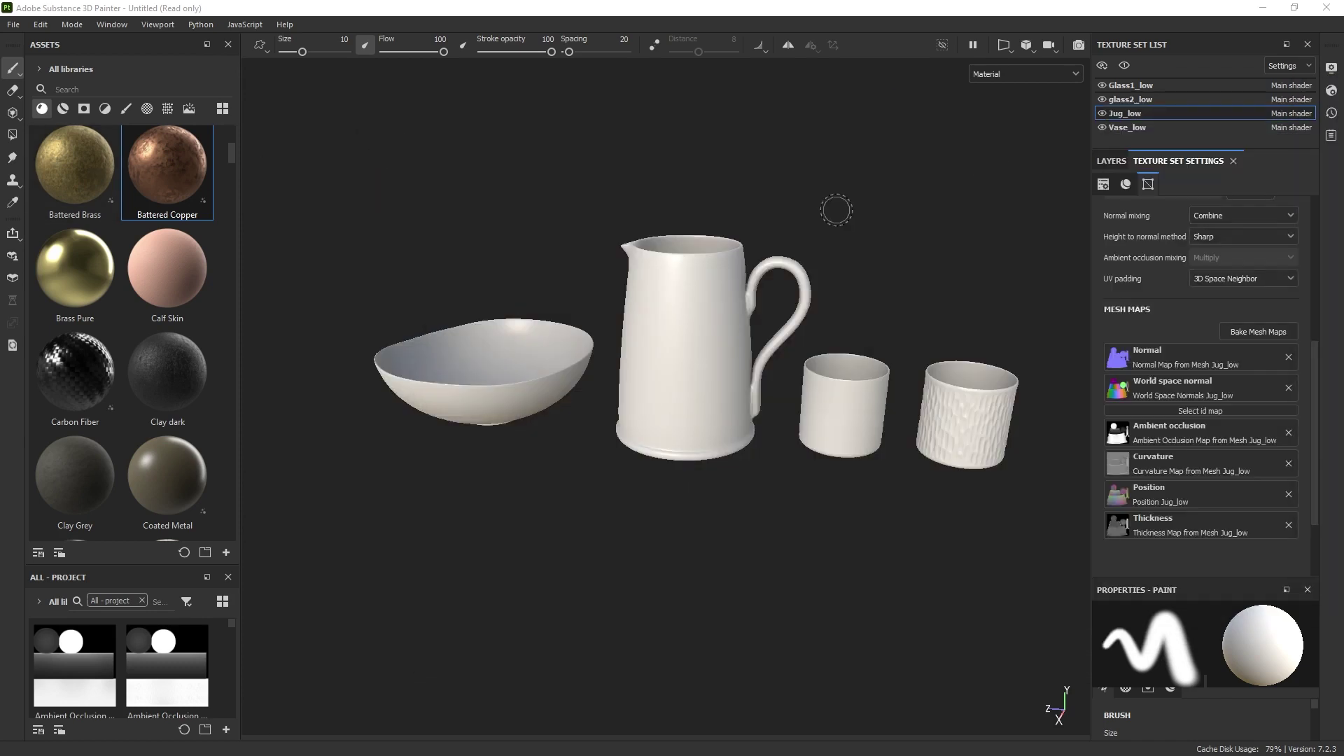
Switch to Substance 3D Sampler and send the project's MUG 01 material to Substance 3D Painter.
key("alt+Tab")
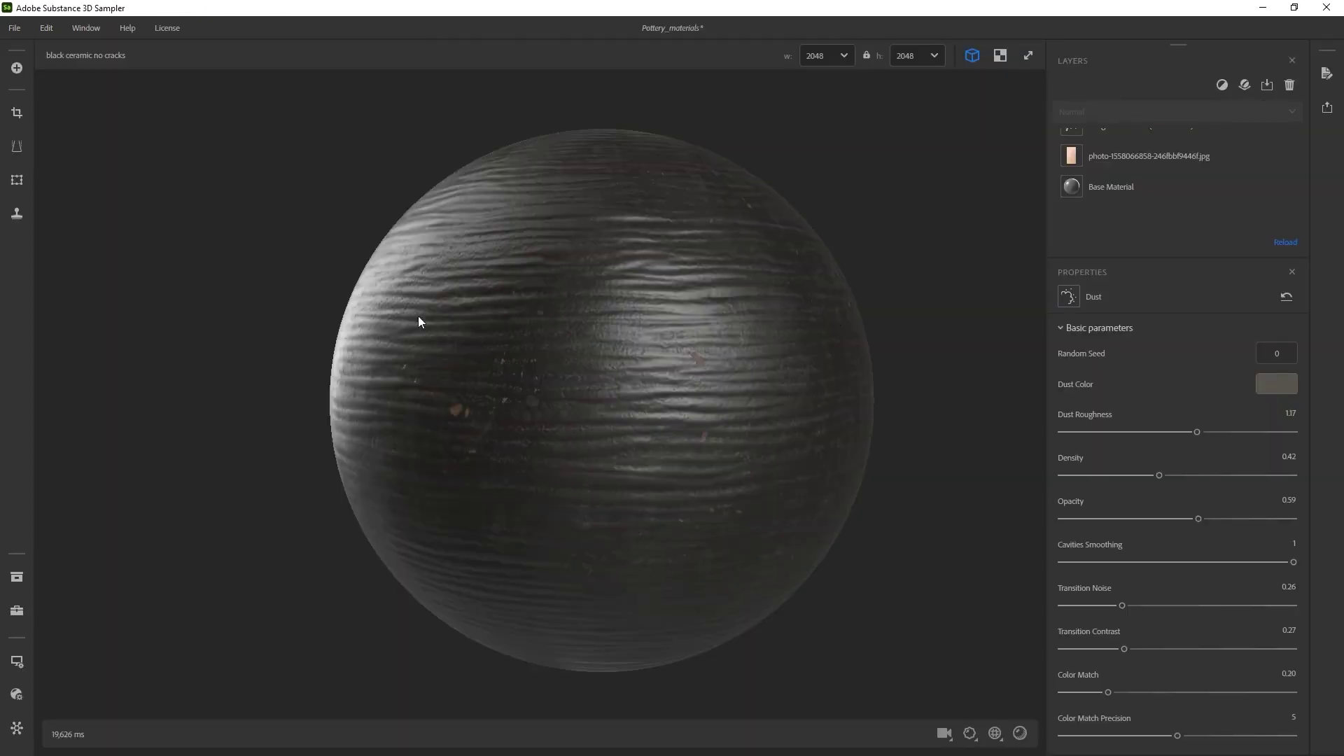
left_click(16, 610)
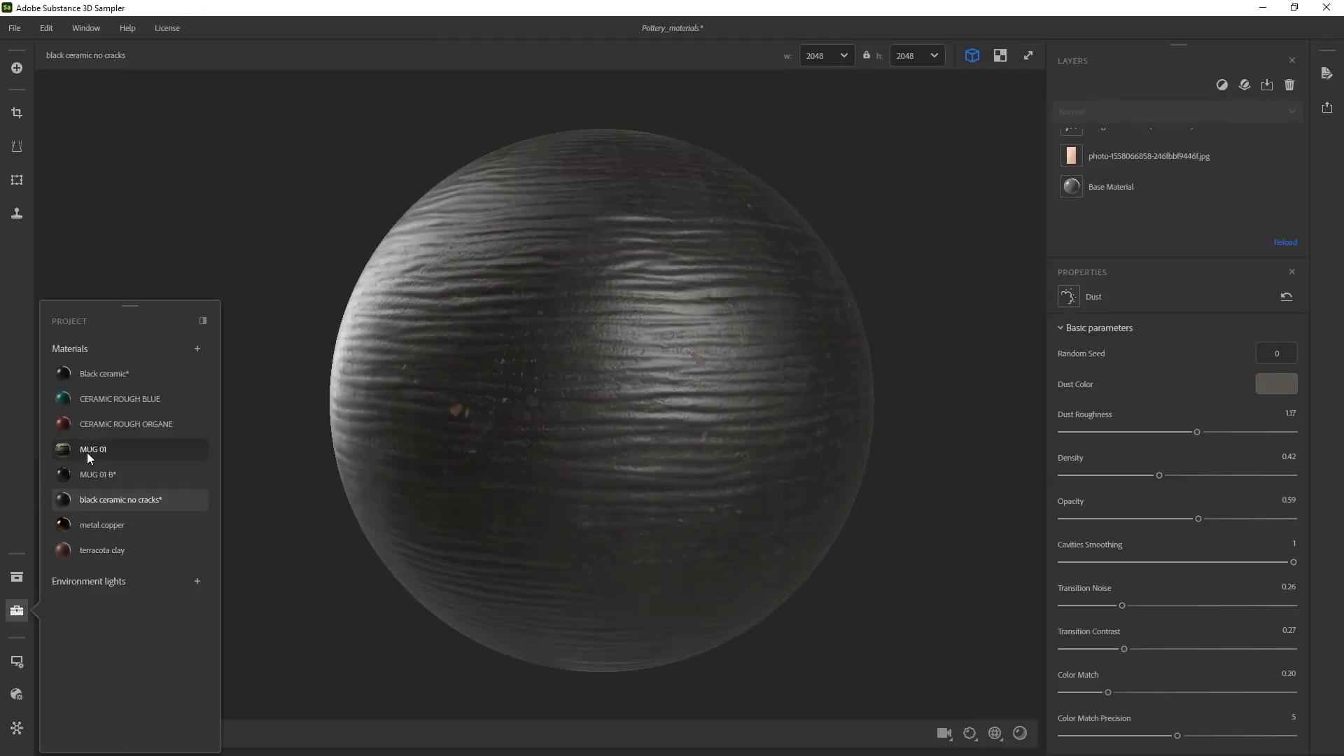
left_click(87, 452)
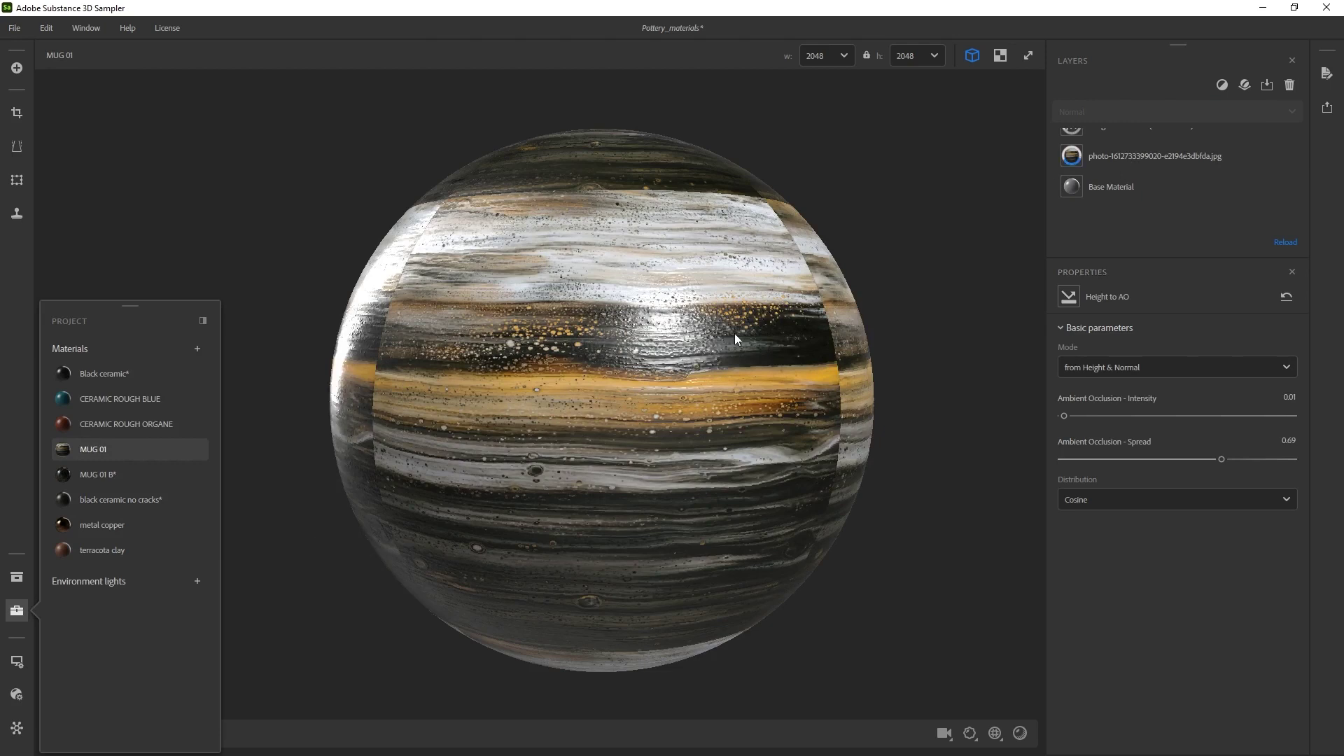
left_click(17, 610)
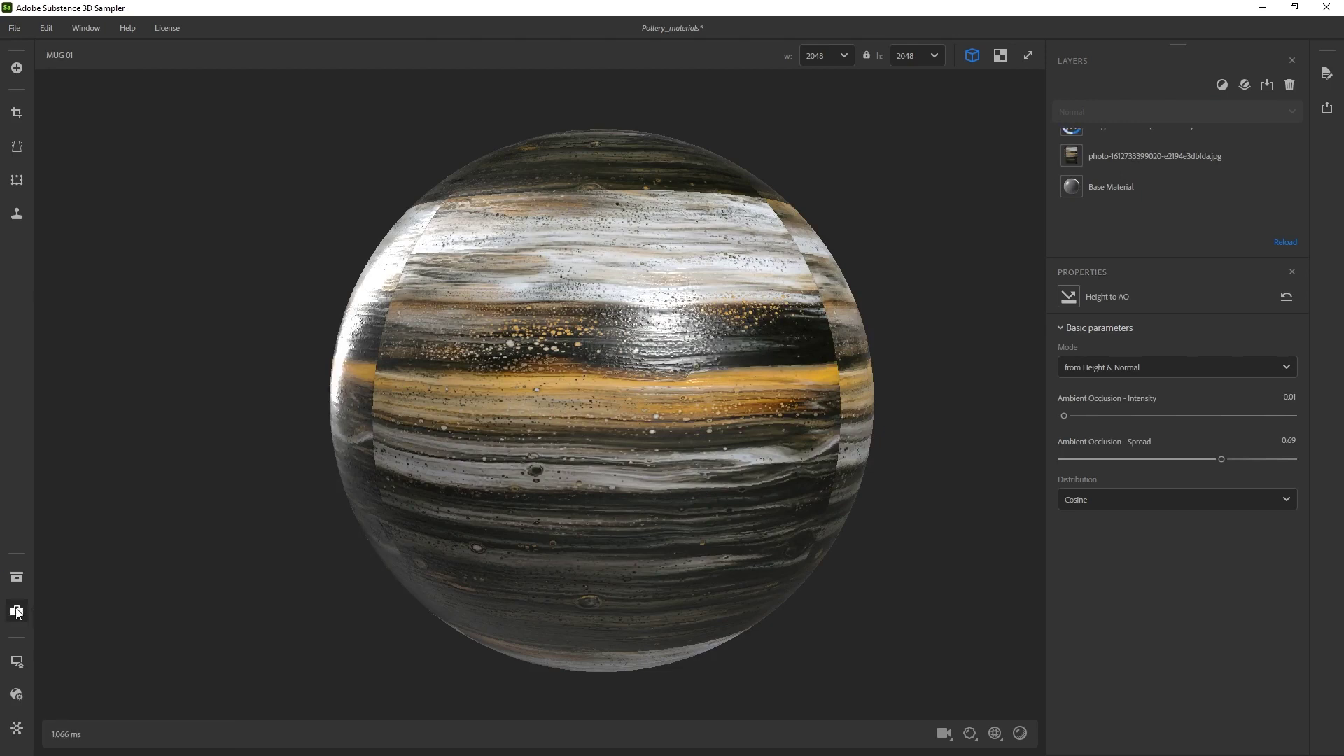
left_click(1327, 108)
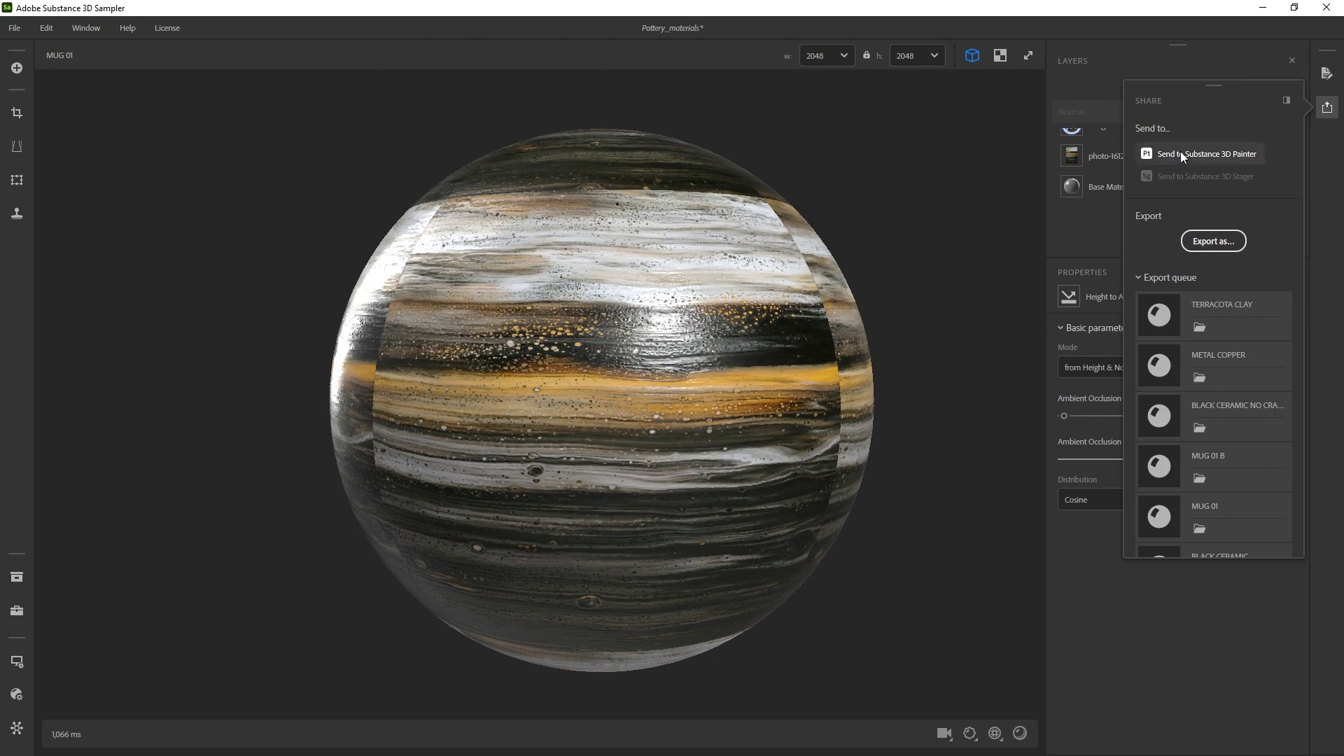
left_click(1180, 153)
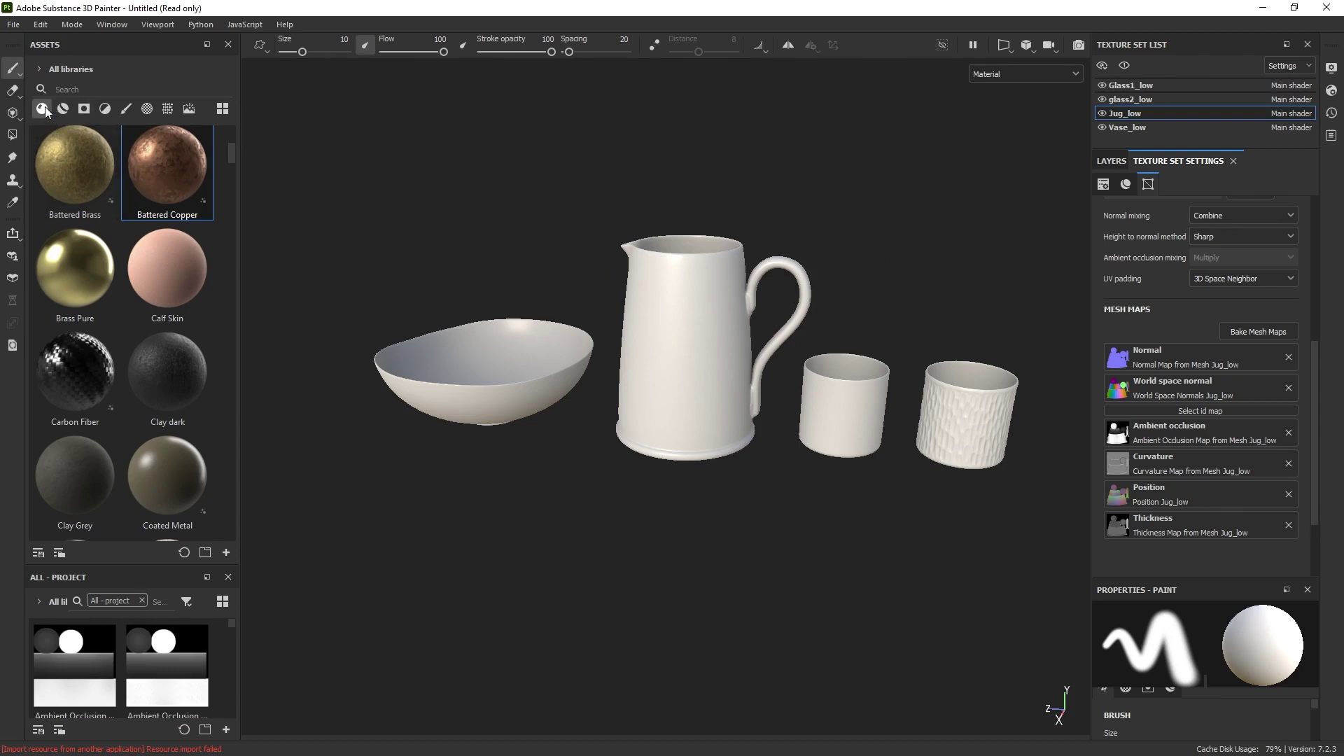
Search the material assets for MUG.
scroll(172, 214, "down", 5)
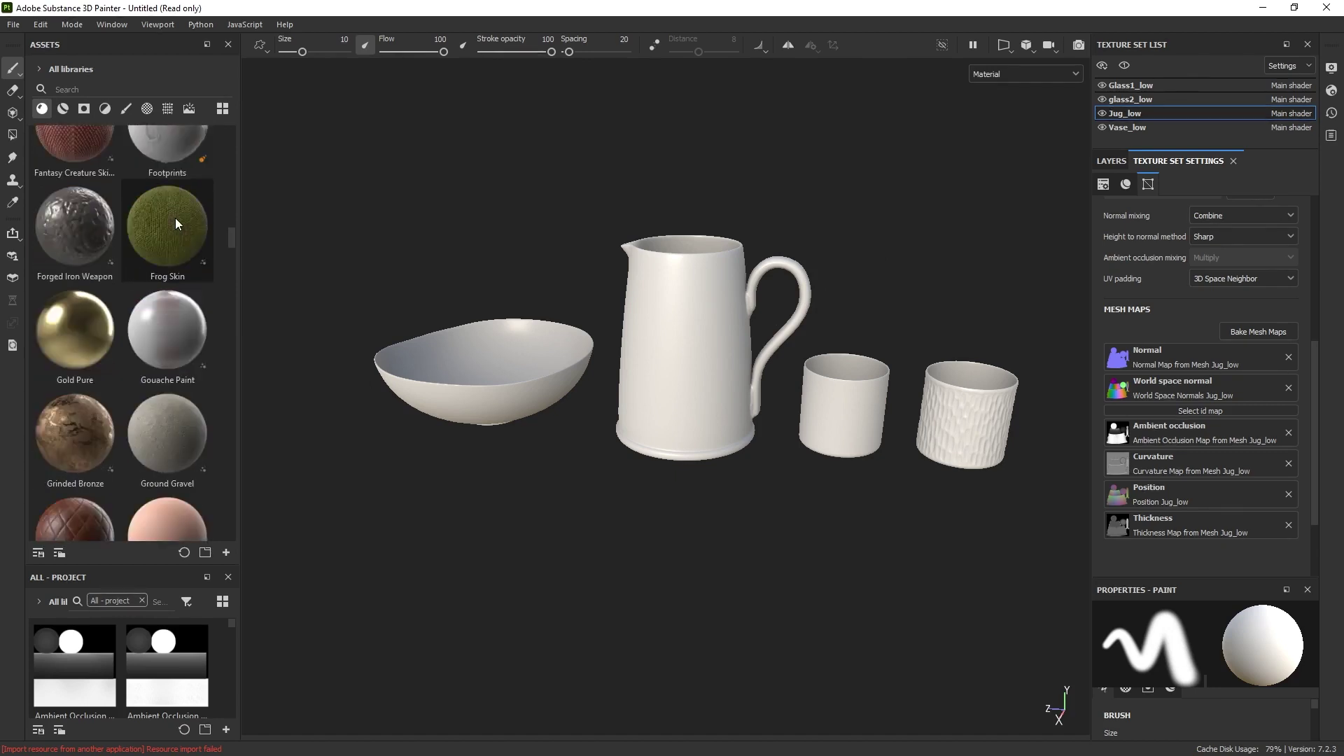
scroll(174, 224, "down", 6)
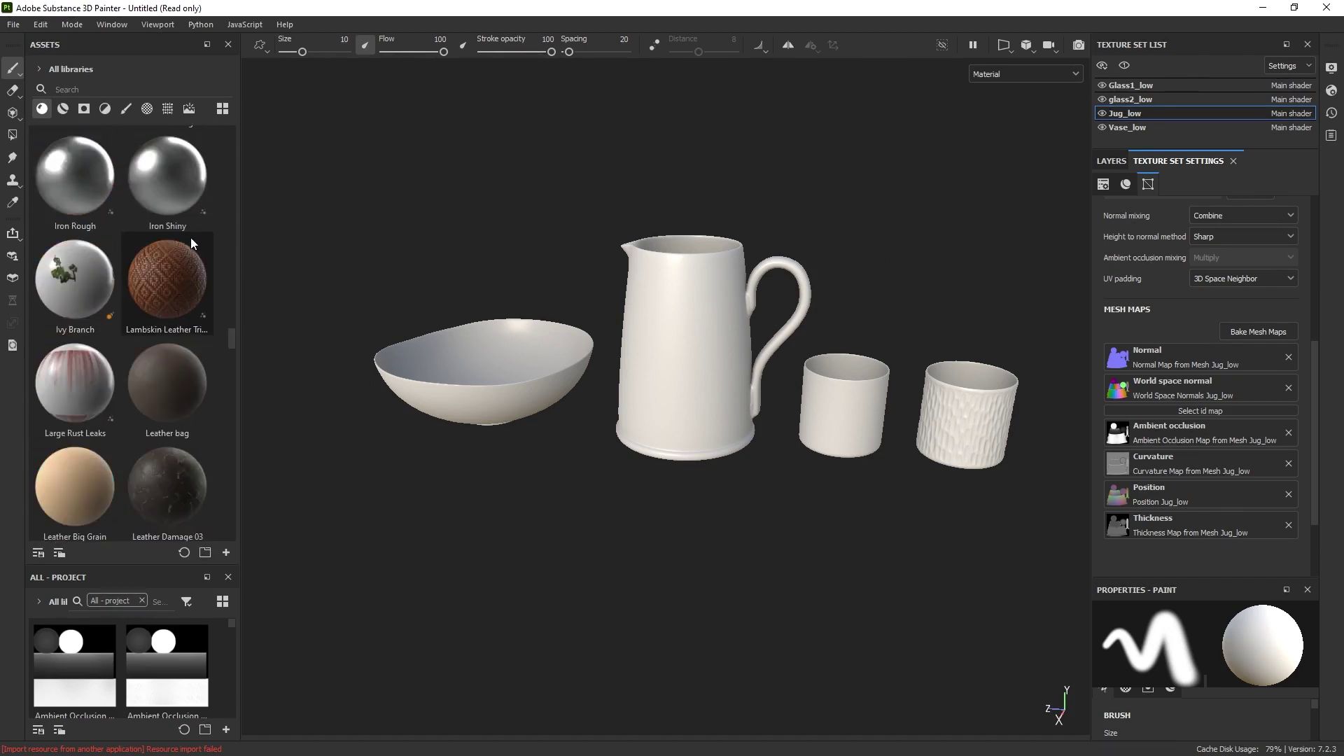
scroll(200, 246, "down", 8)
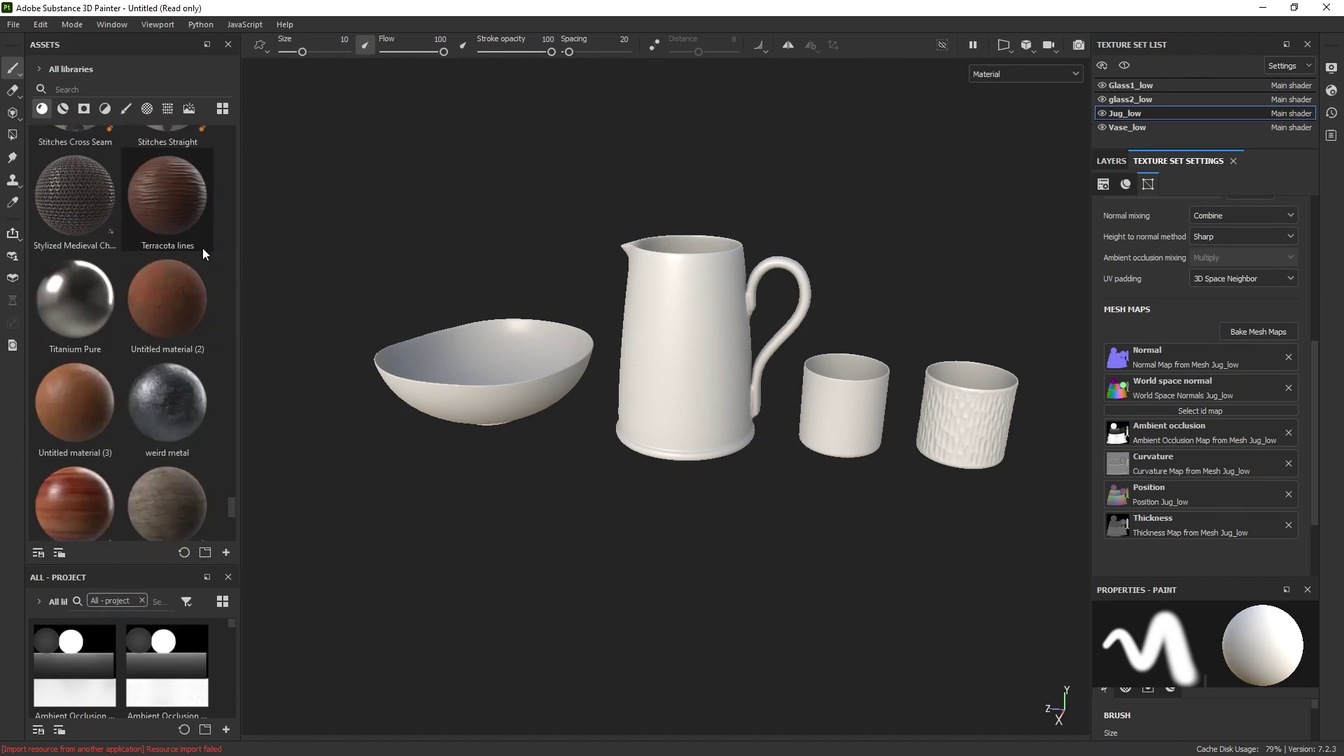
scroll(203, 248, "down", 3)
scroll(203, 302, "up", 10)
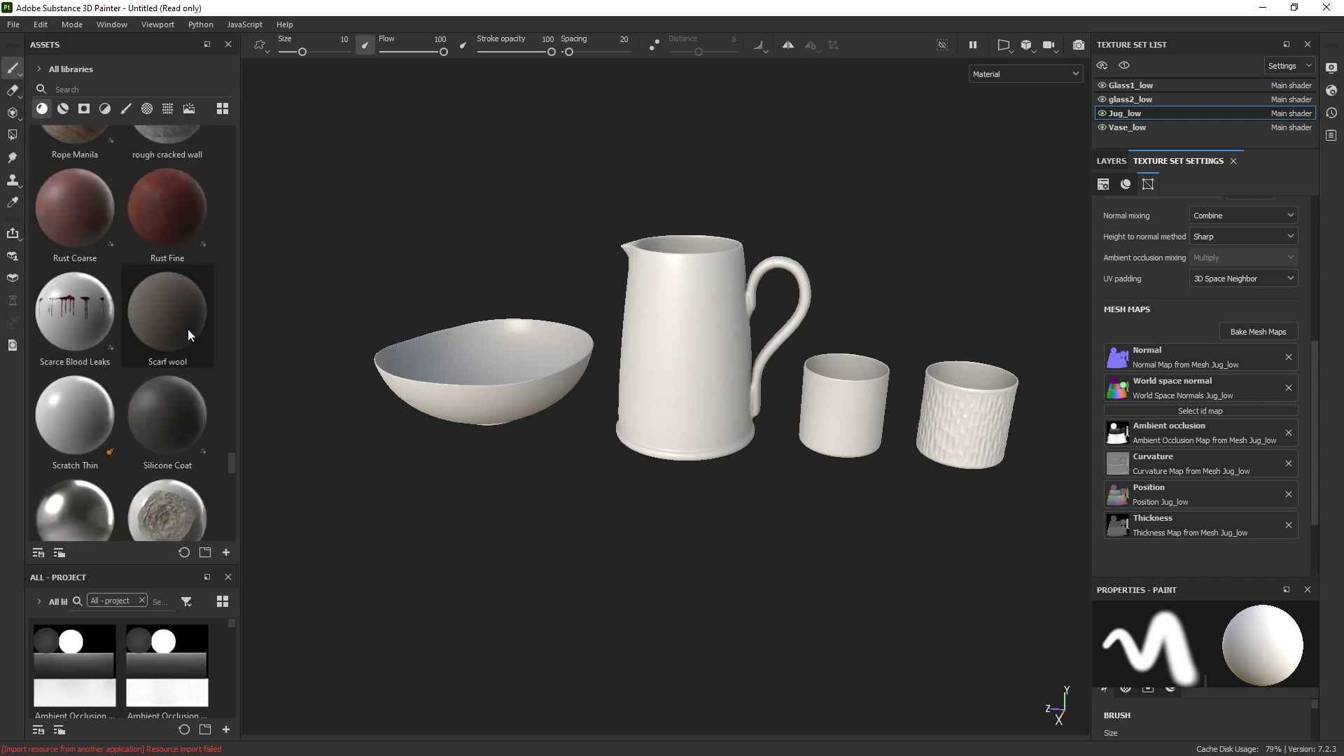
scroll(187, 329, "up", 5)
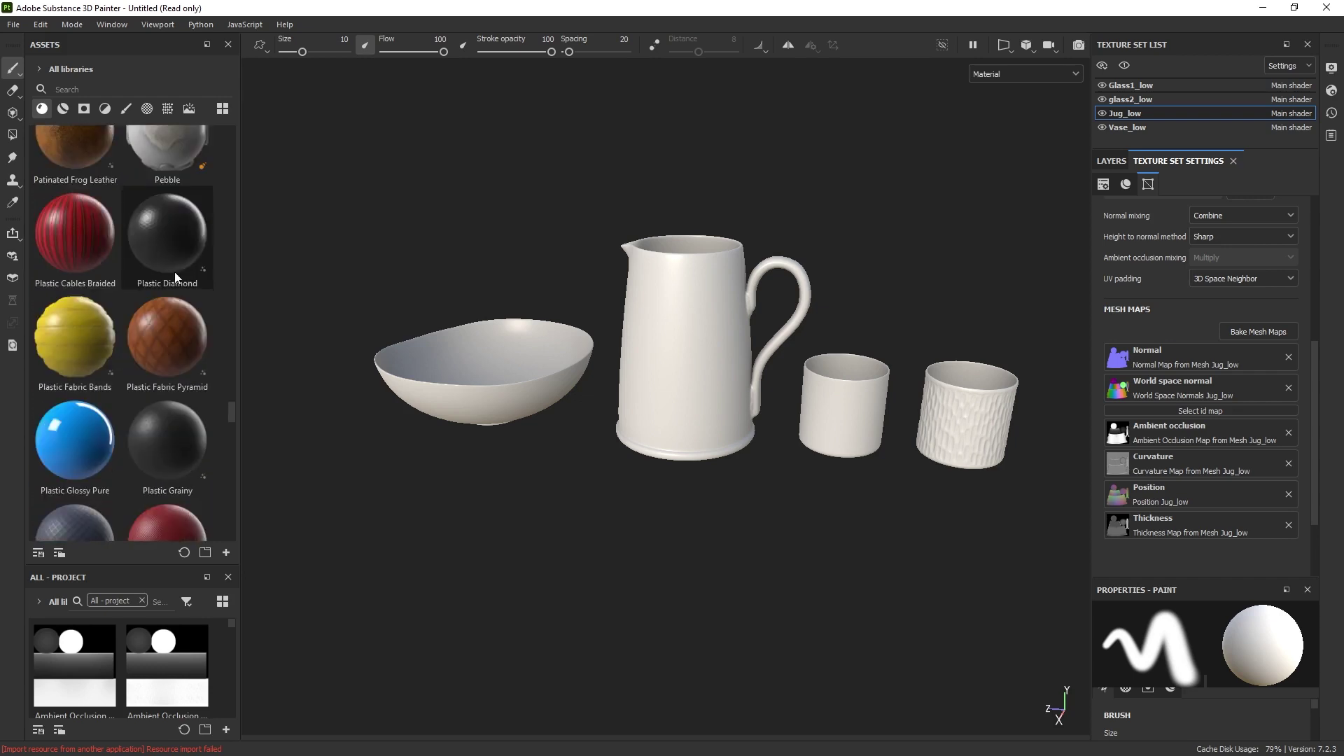
left_click(116, 90)
type("MUG")
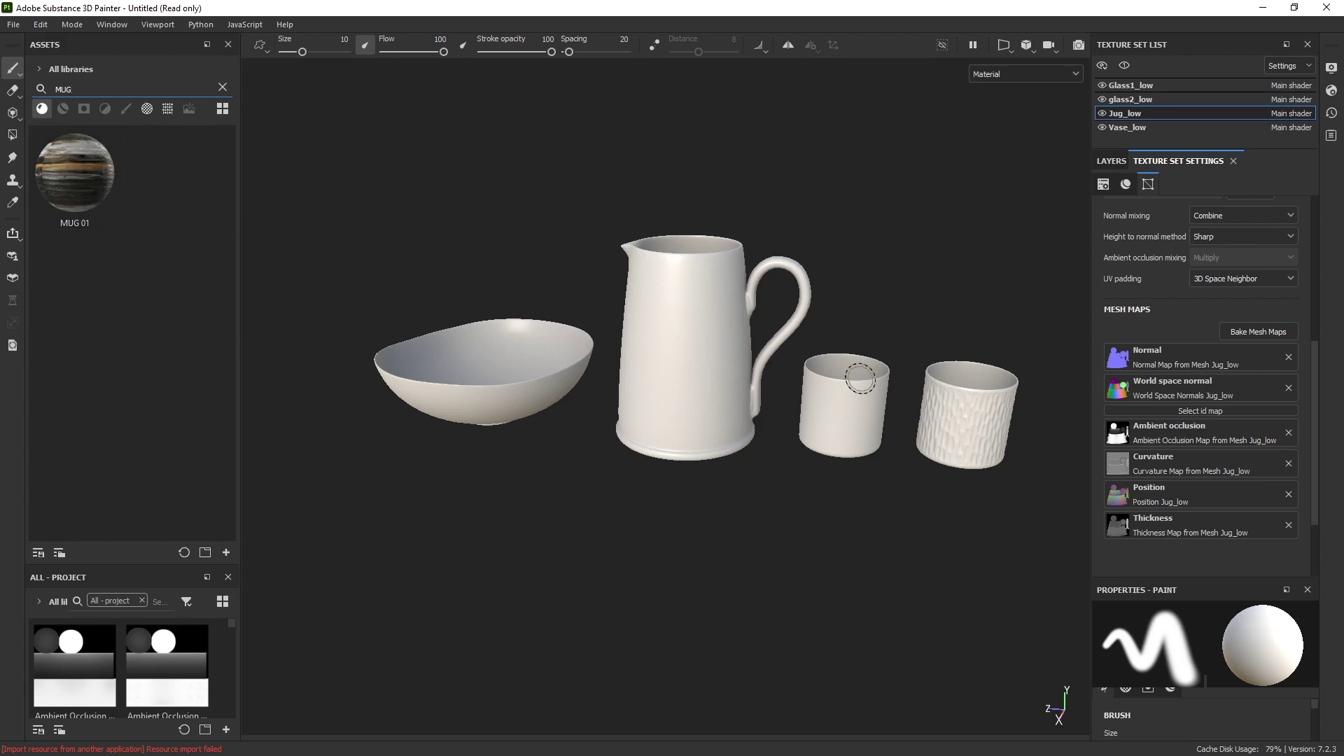
Isolate the Glass1_low texture set and apply the MUG 01 material to the cup above its existing layer.
key("alt+q")
key("f")
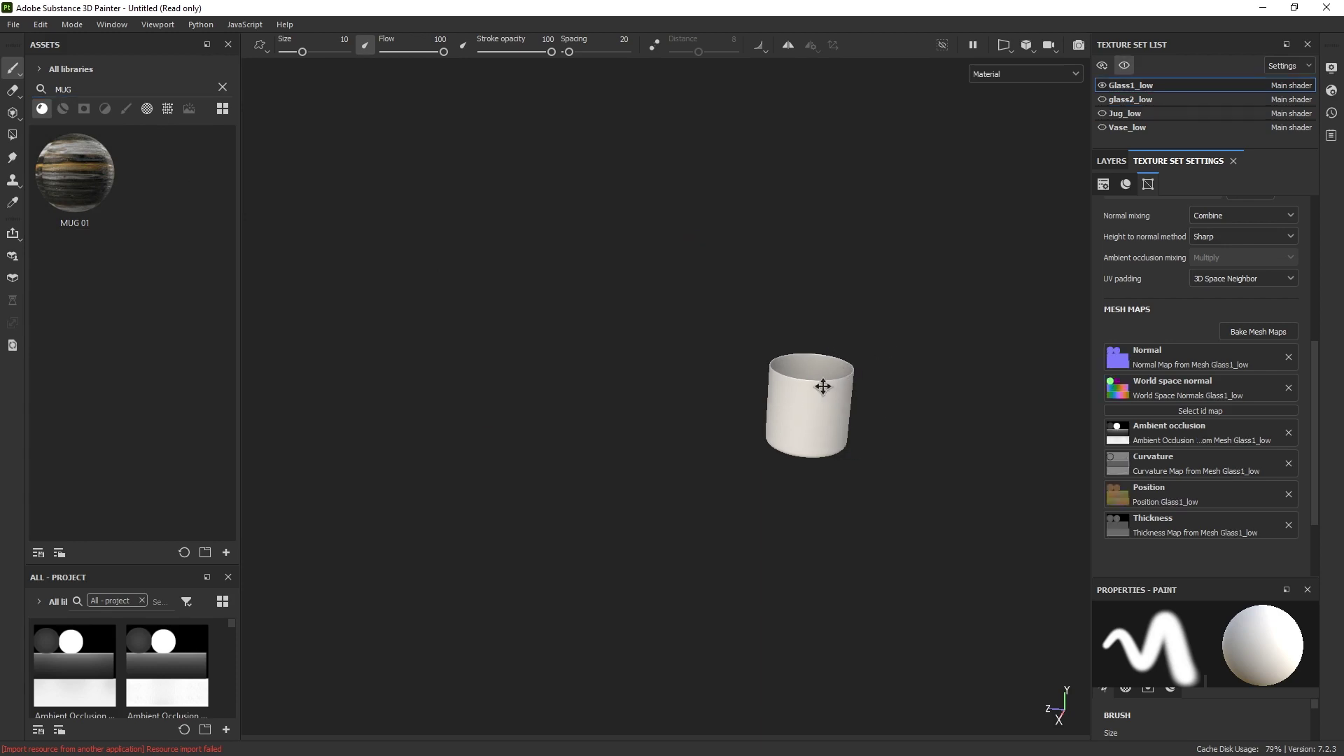
scroll(714, 356, "up", 5)
middle_click_drag(825, 531, 774, 412, "alt")
scroll(735, 376, "up", 5)
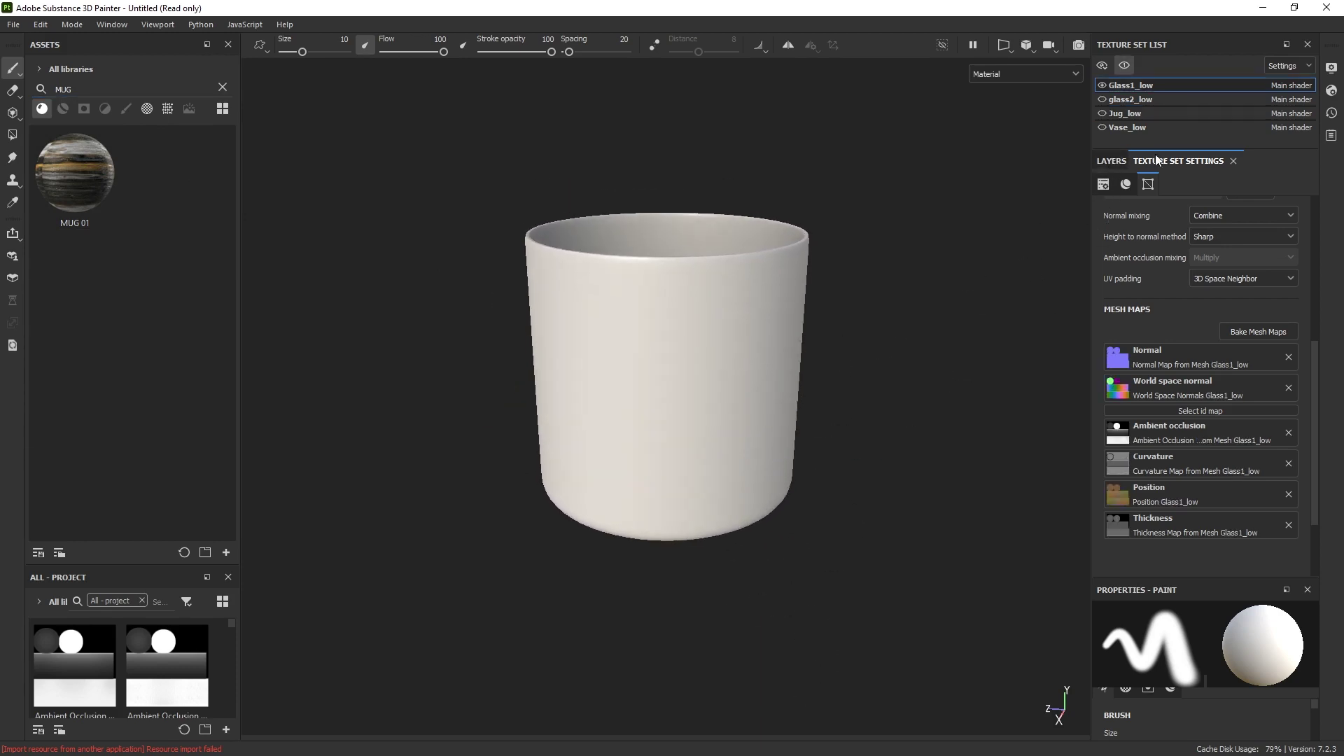
left_click(1113, 161)
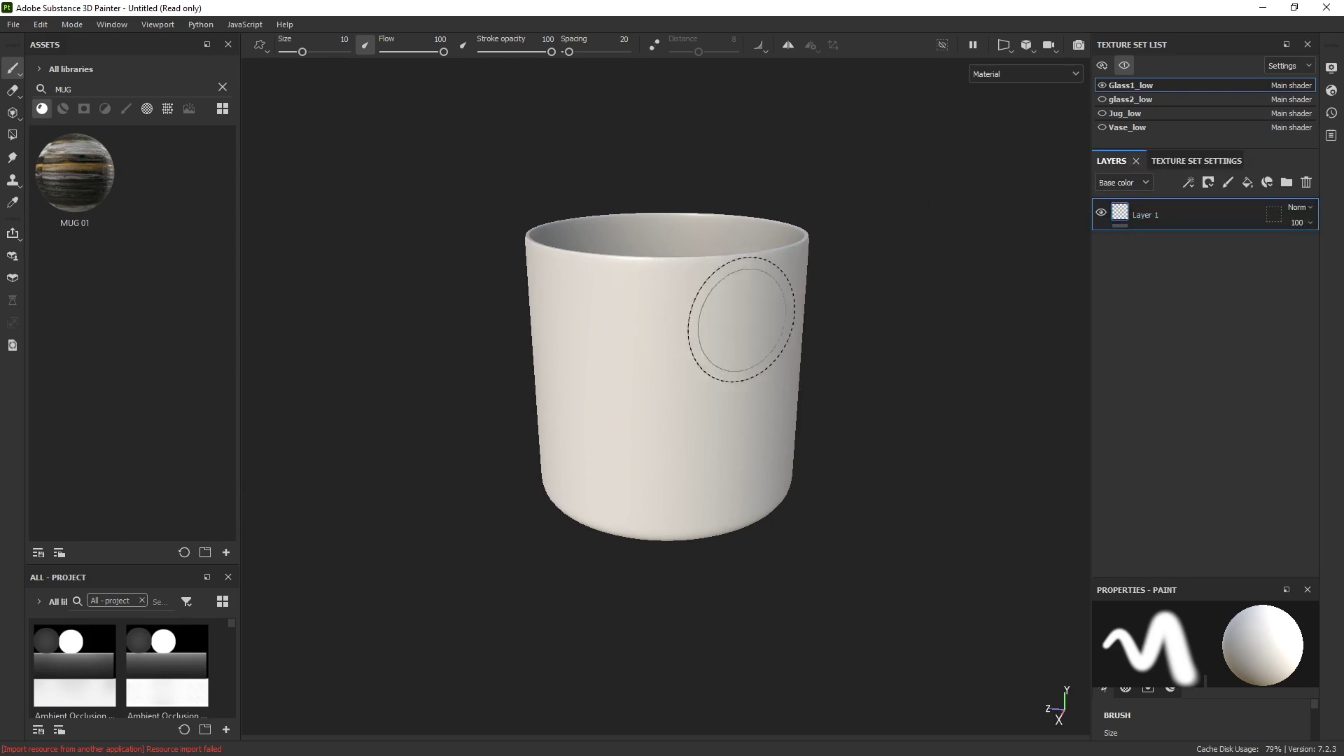
left_click_drag(93, 163, 655, 370)
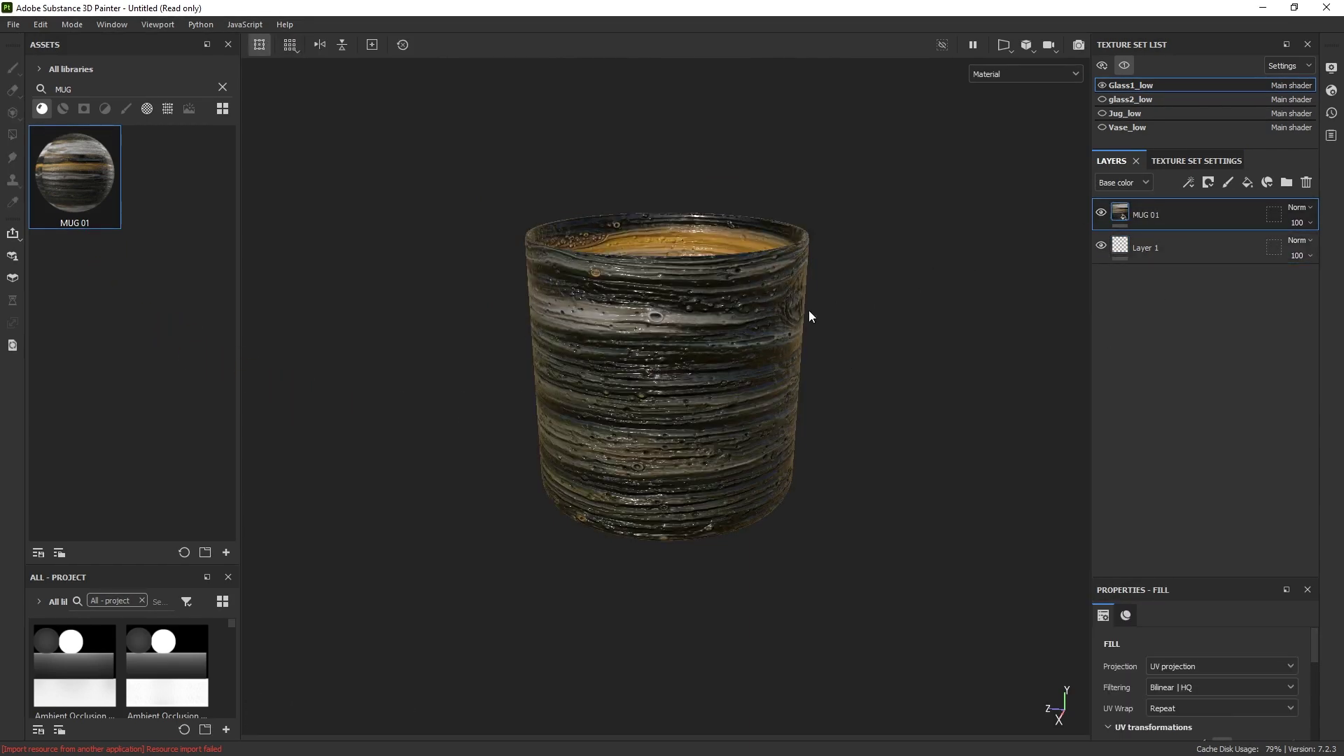
Show all texture sets again and examine the textured cup beside the bowl, jug and carved cup.
scroll(838, 388, "down", 3)
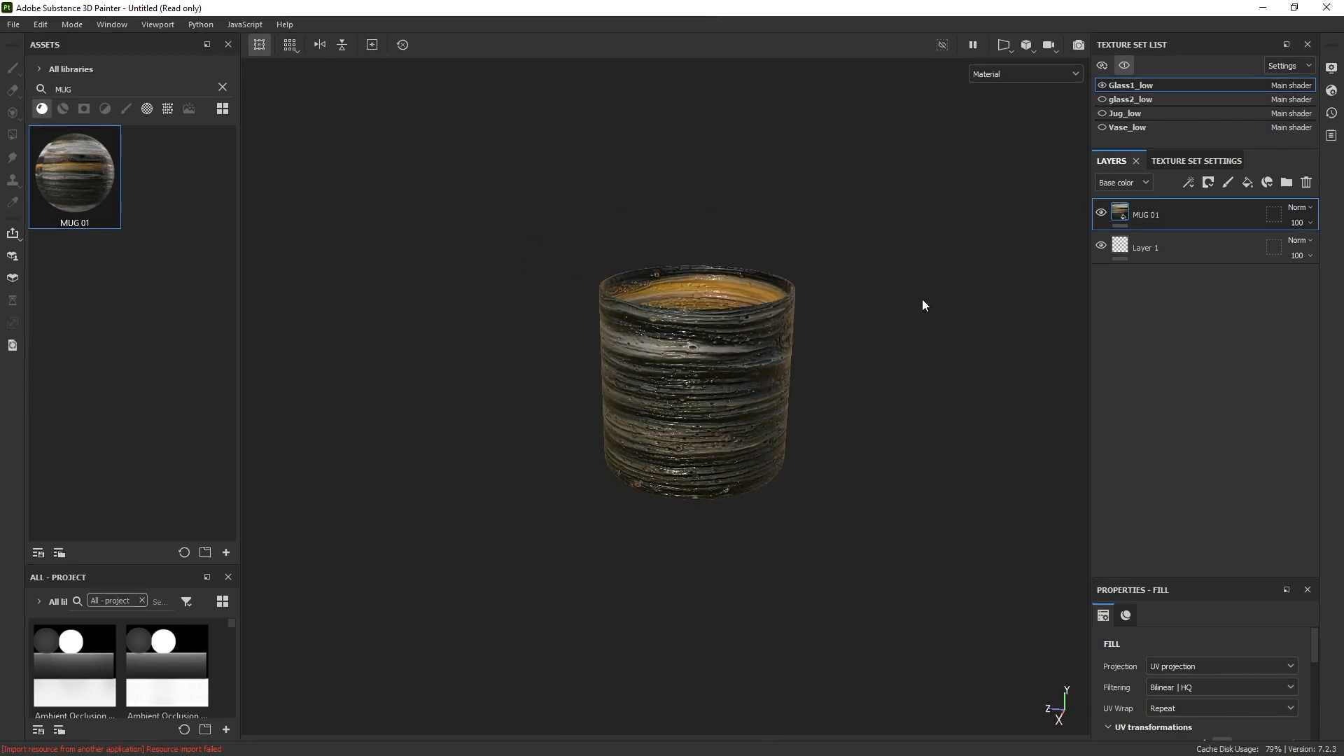
scroll(783, 287, "down", 2)
scroll(660, 275, "down", 2)
scroll(837, 335, "up", 1)
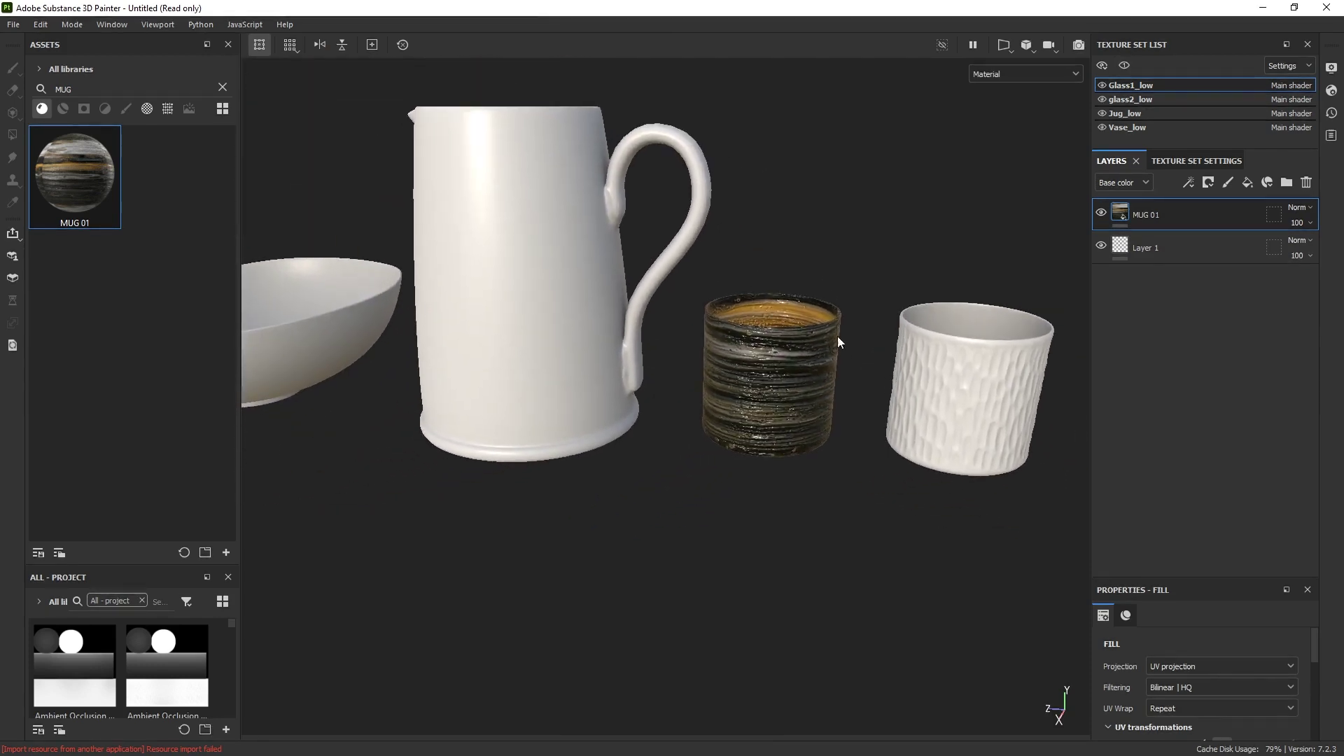
scroll(774, 307, "down", 2)
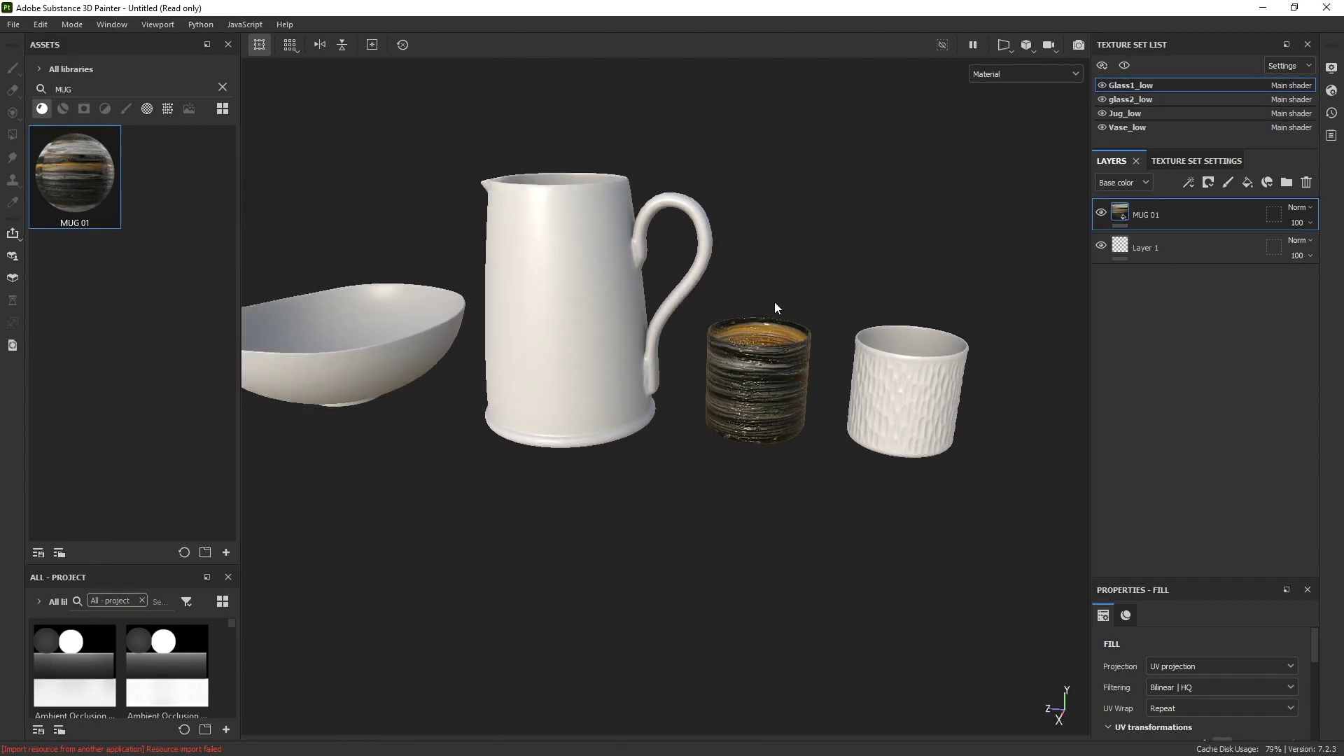
scroll(803, 380, "down", 2)
scroll(808, 388, "up", 3)
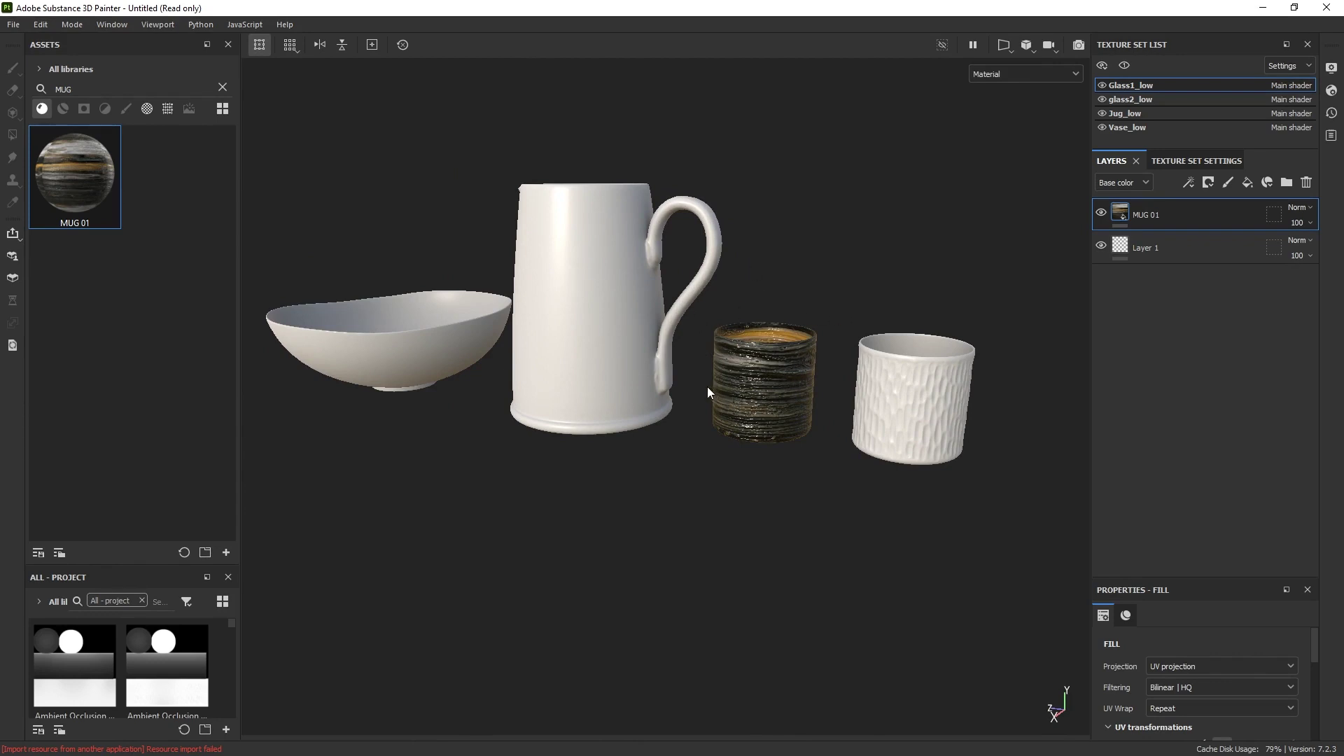
Switch to Substance 3D Sampler and send the MUG 01 B material to Substance 3D Painter.
key("alt+Tab")
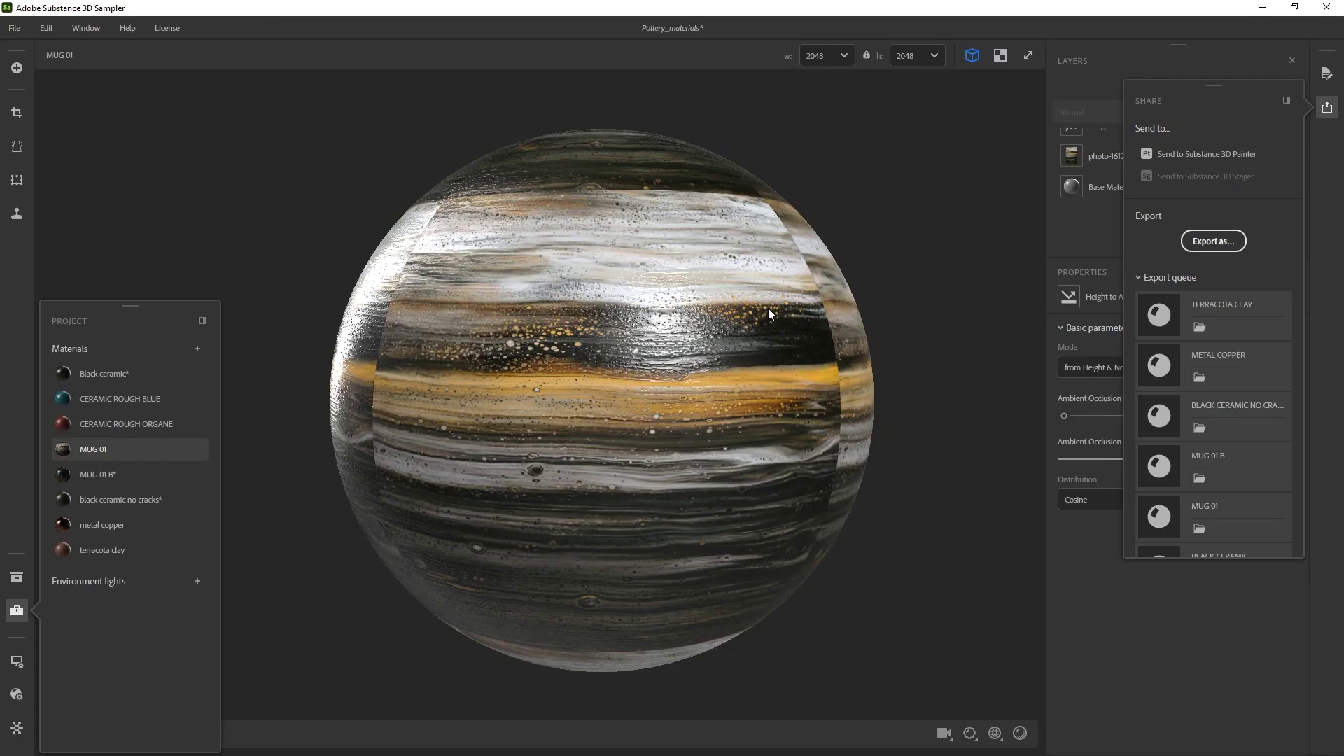
left_click(103, 473)
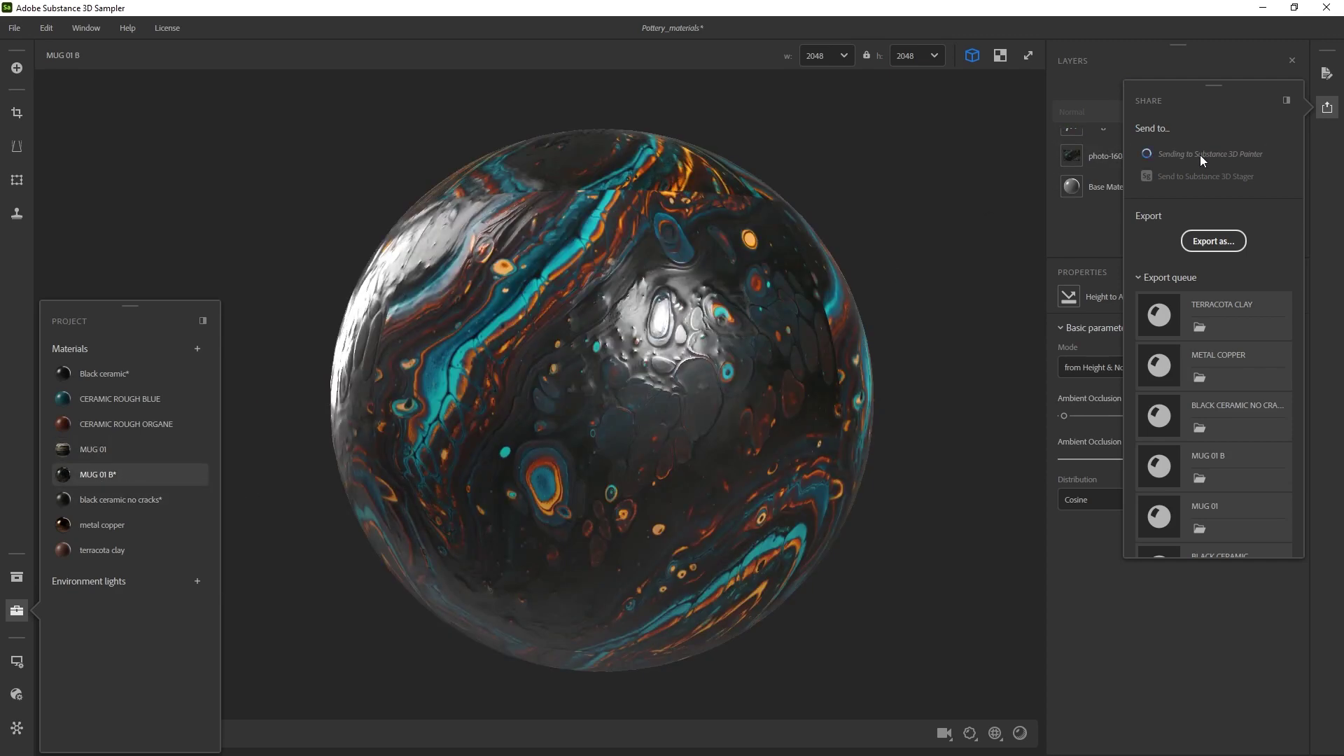
left_click(1199, 154)
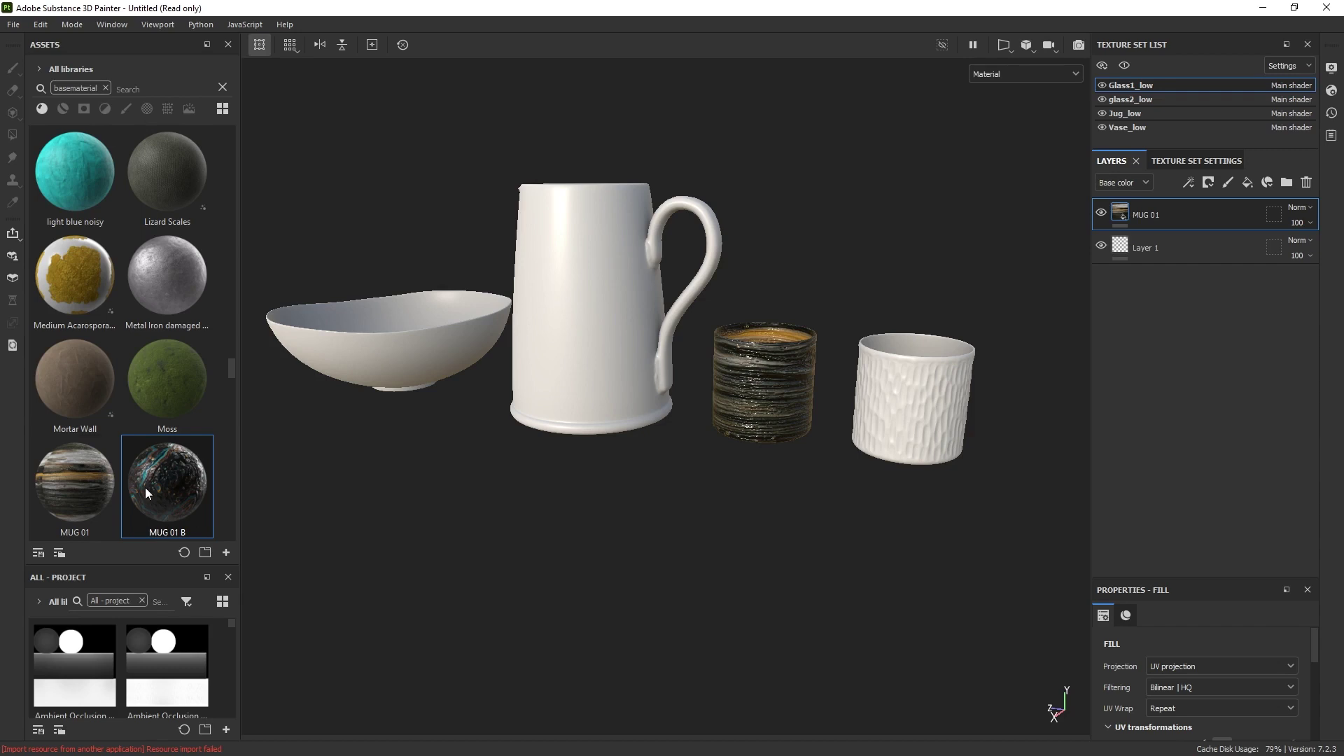
Apply the MUG 01 B material to the smooth cup and hide its MUG 01 layer.
left_click_drag(145, 487, 765, 378)
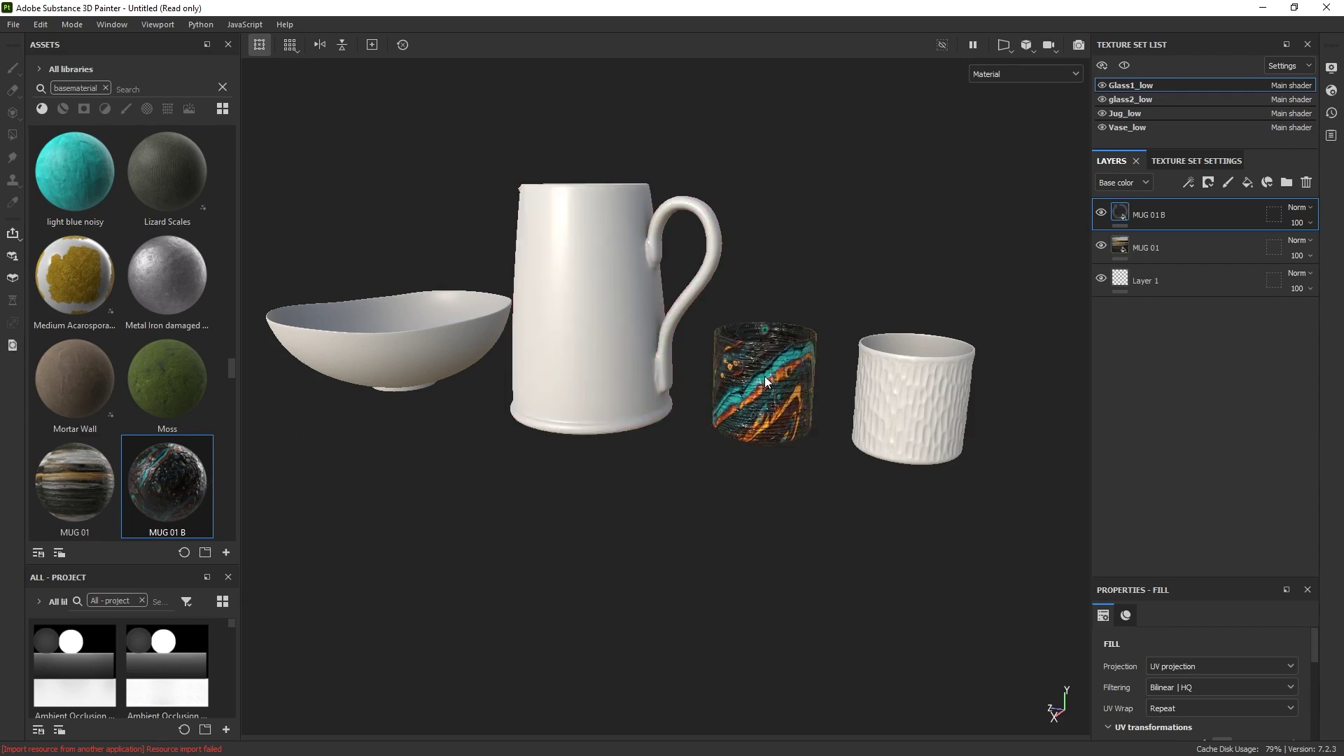
left_click(1100, 213)
left_click(1101, 213)
left_click(1100, 245)
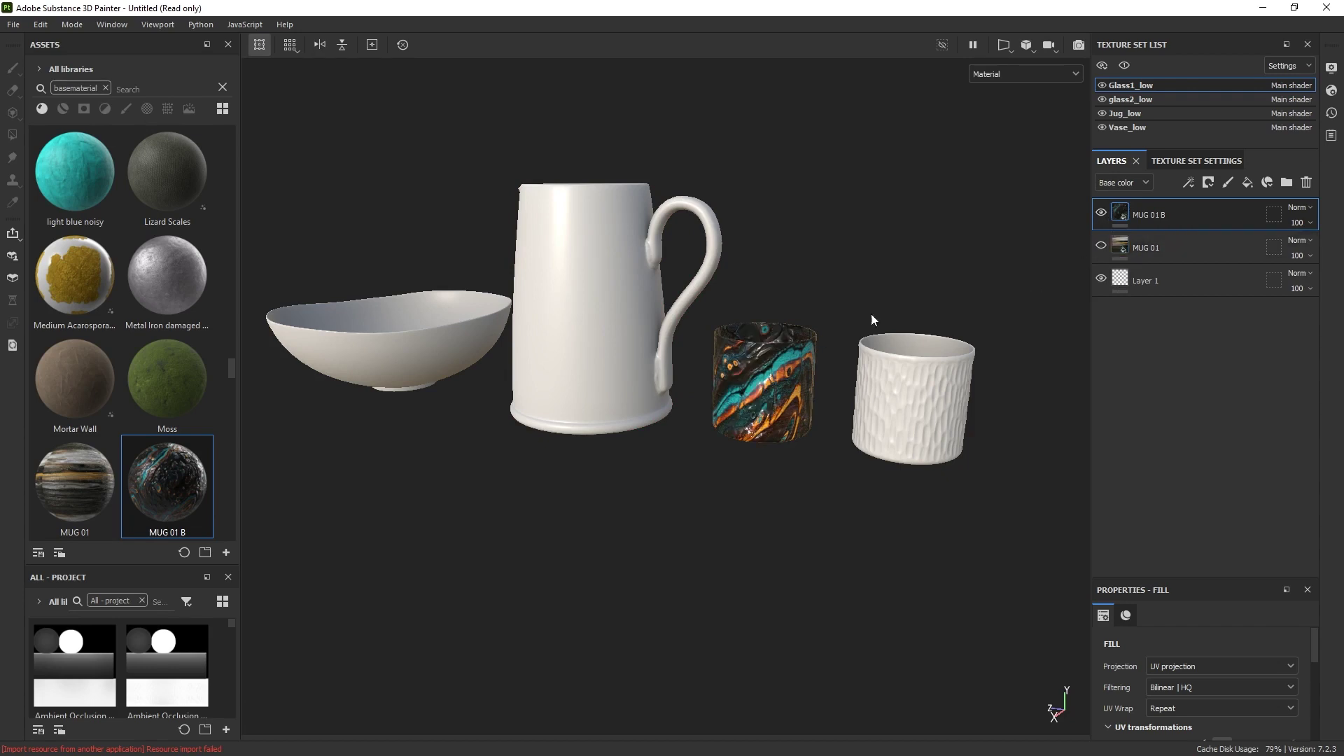
Compare the two materials on the smooth cup by hiding the MUG 01 B layer and showing the MUG 01 layer.
left_click_drag(737, 347, 909, 553, "alt")
scroll(915, 561, "up", 5)
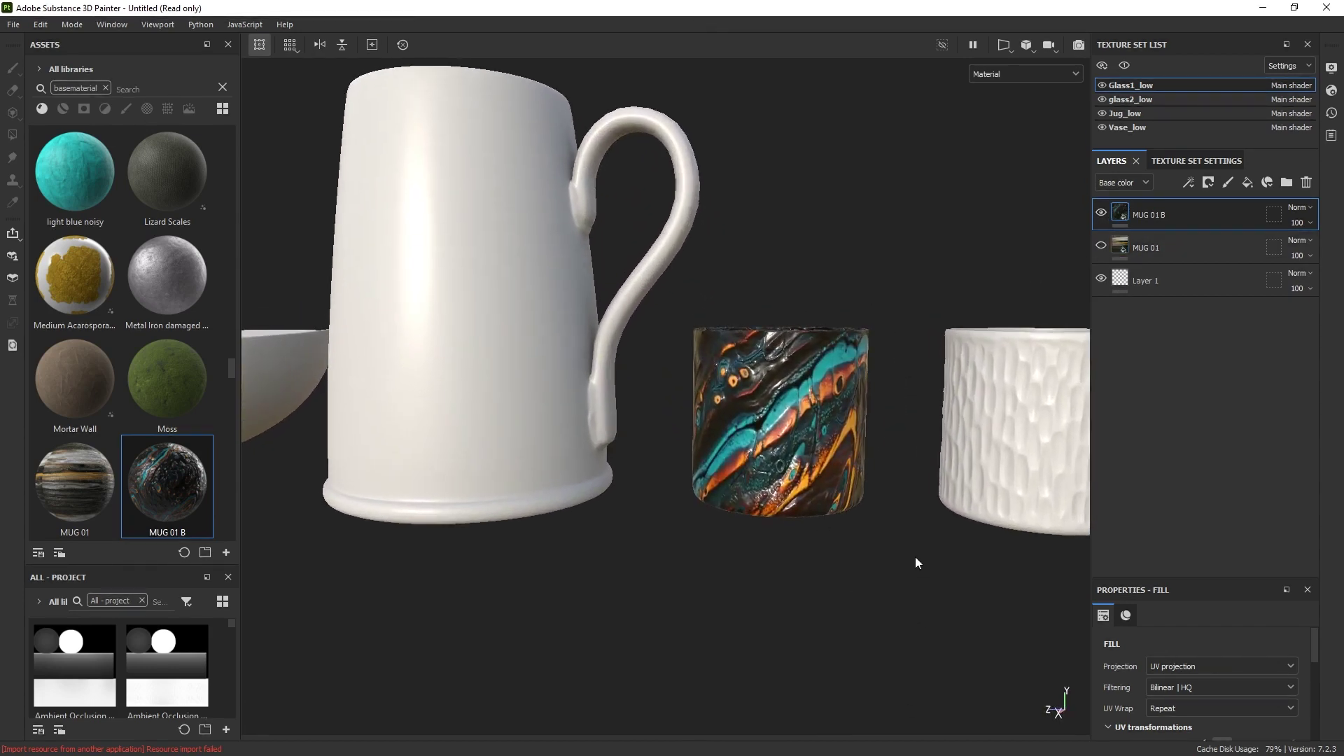
right_click_drag(821, 480, 852, 469, "shift")
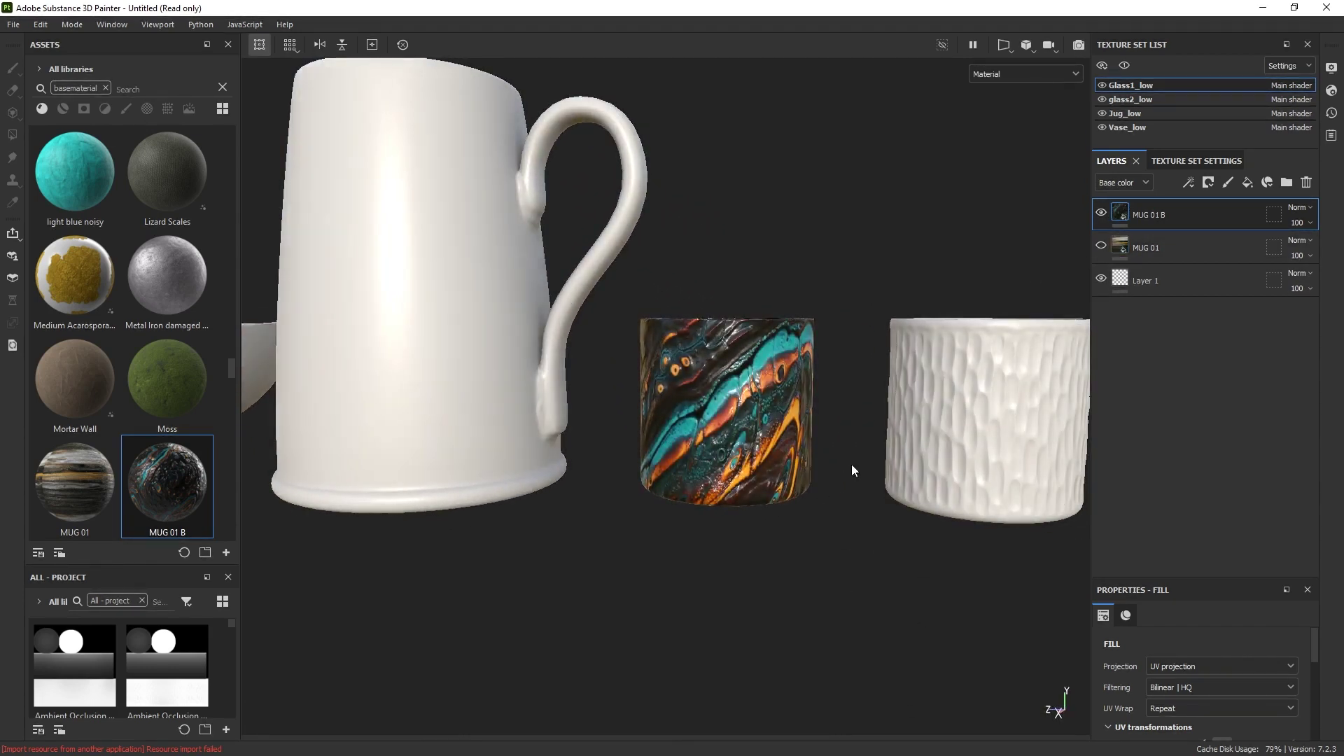
left_click(1102, 219)
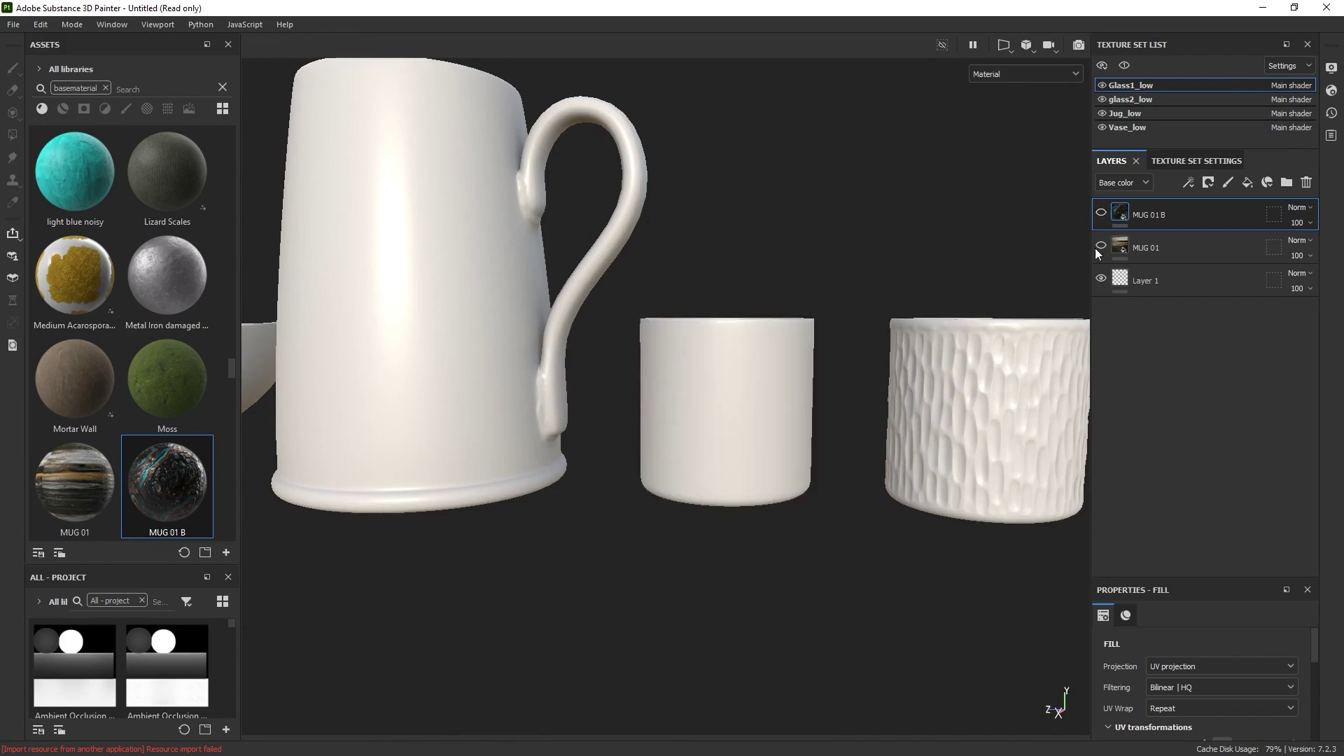
left_click(1101, 246)
scroll(863, 398, "down", 5)
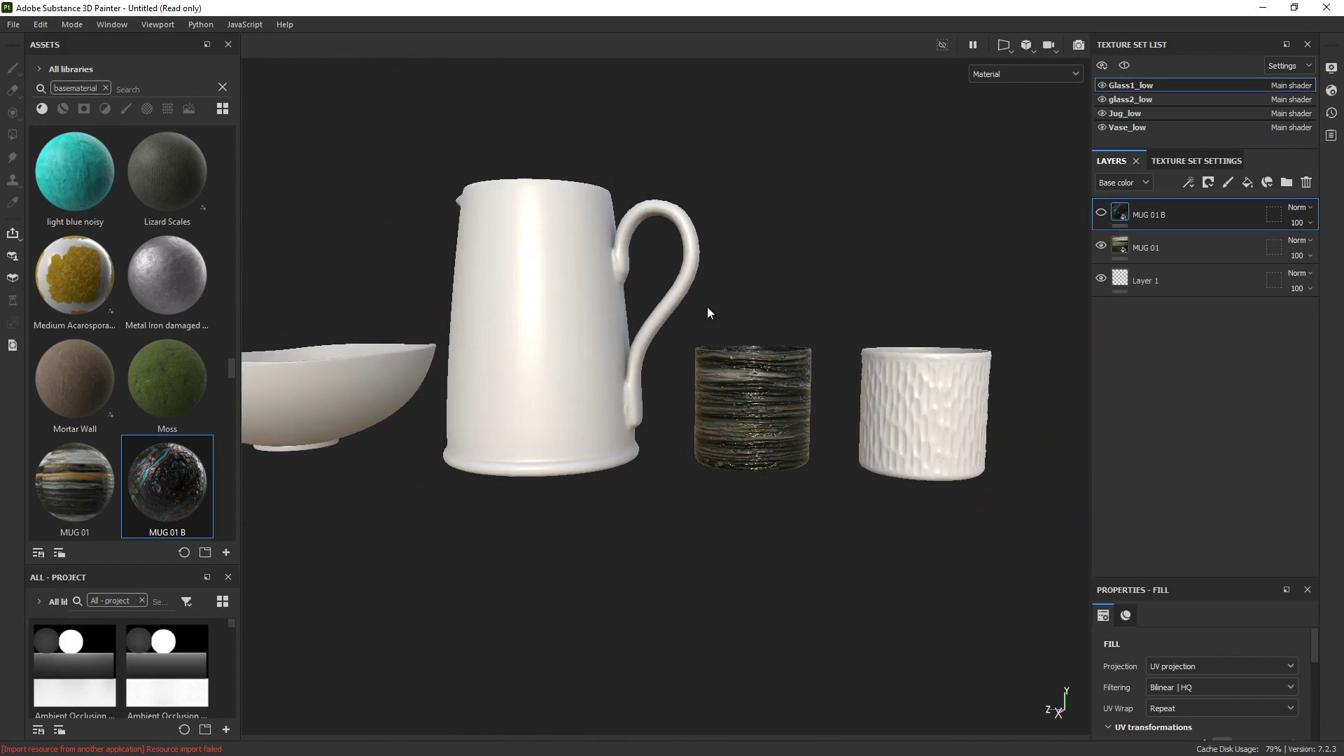
left_click_drag(707, 311, 745, 379, "alt")
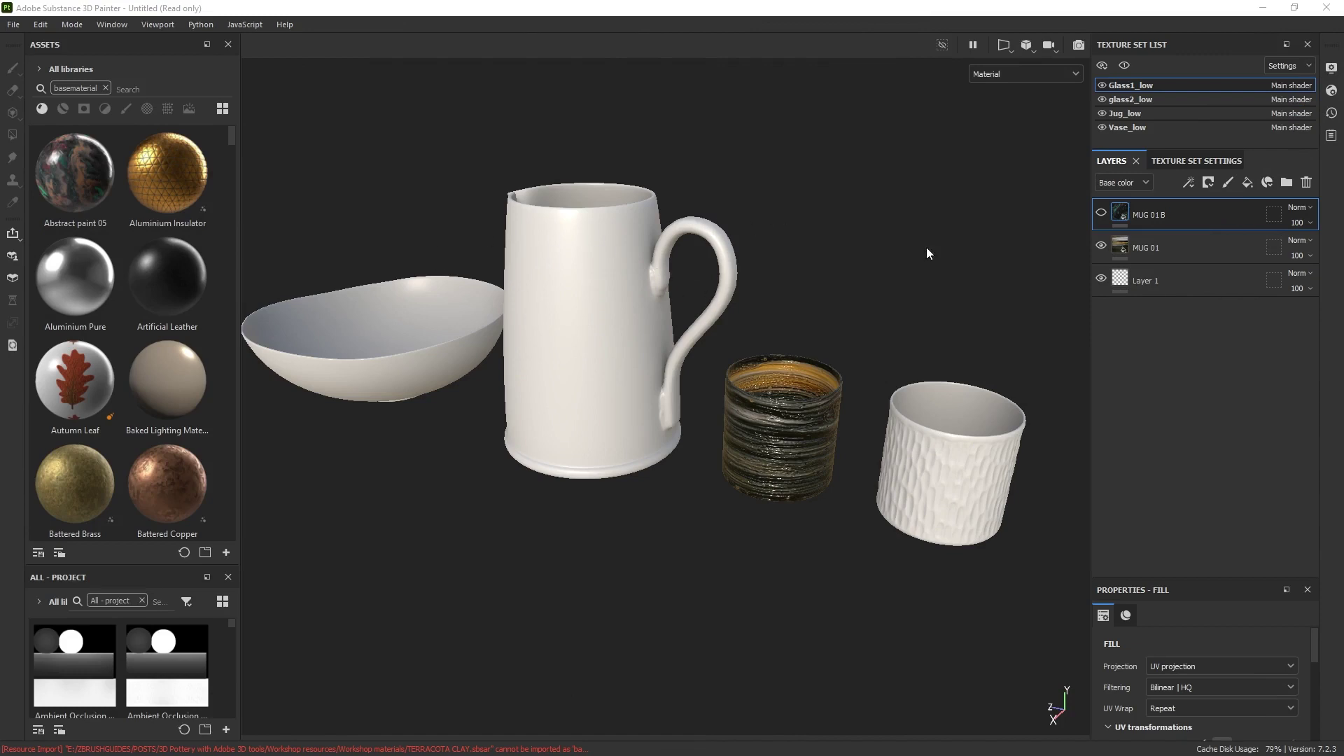
Bring up the Workshop materials folder to check its .sbsar files, and return to the view of the cups.
left_click_drag(1343, 133, 791, 141)
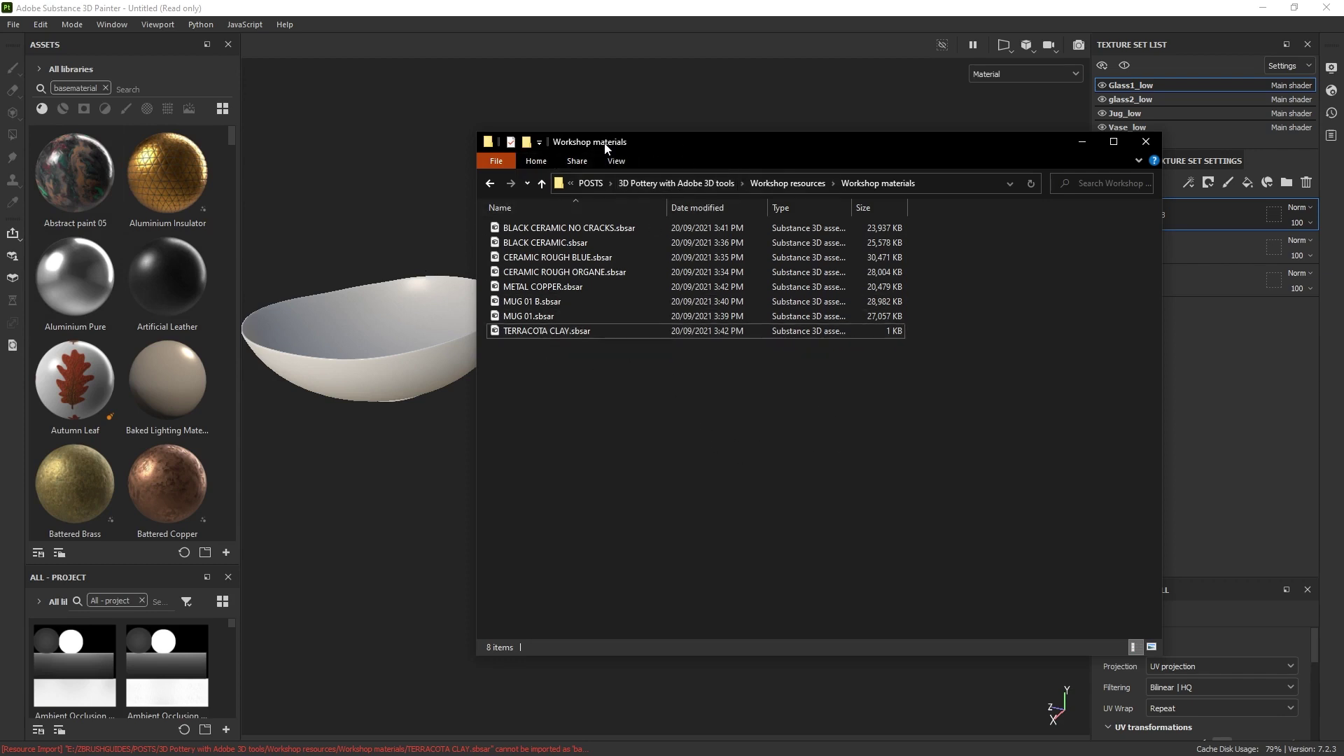
left_click_drag(601, 145, 1343, 140)
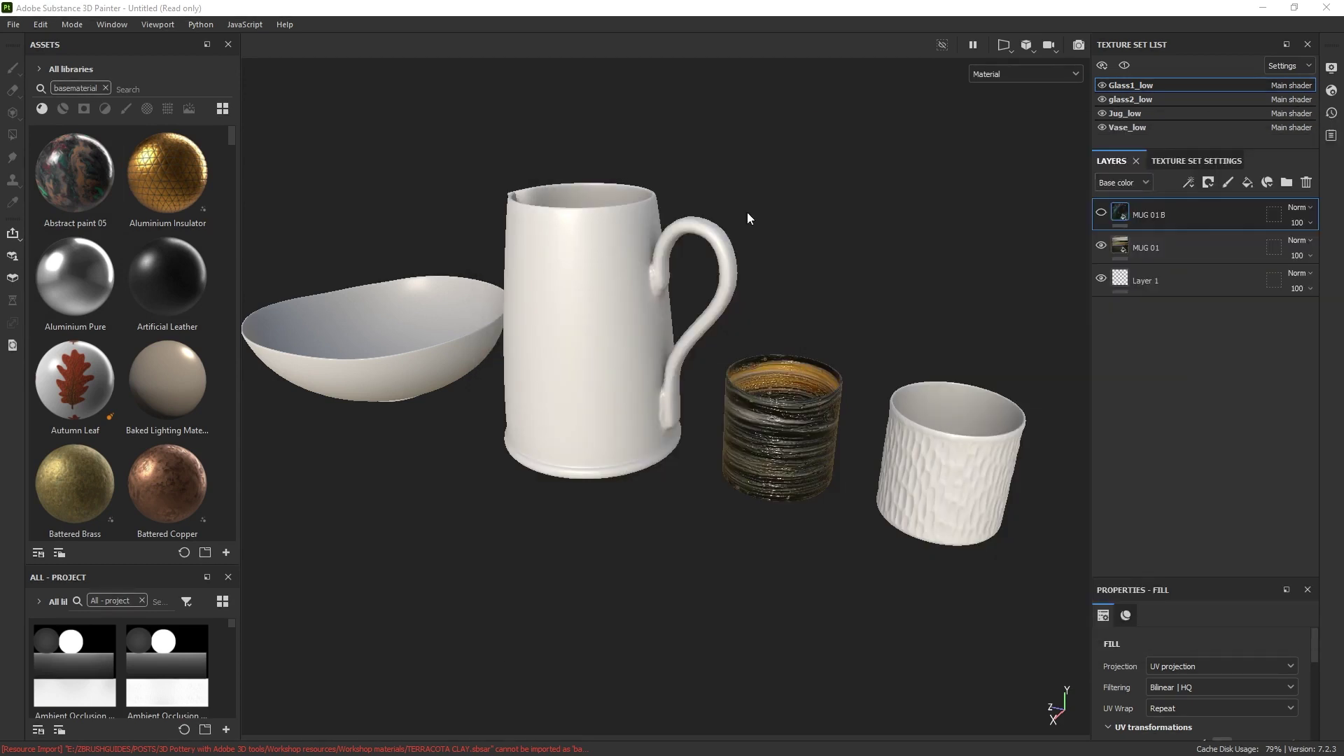
middle_click_drag(900, 399, 804, 384, "alt")
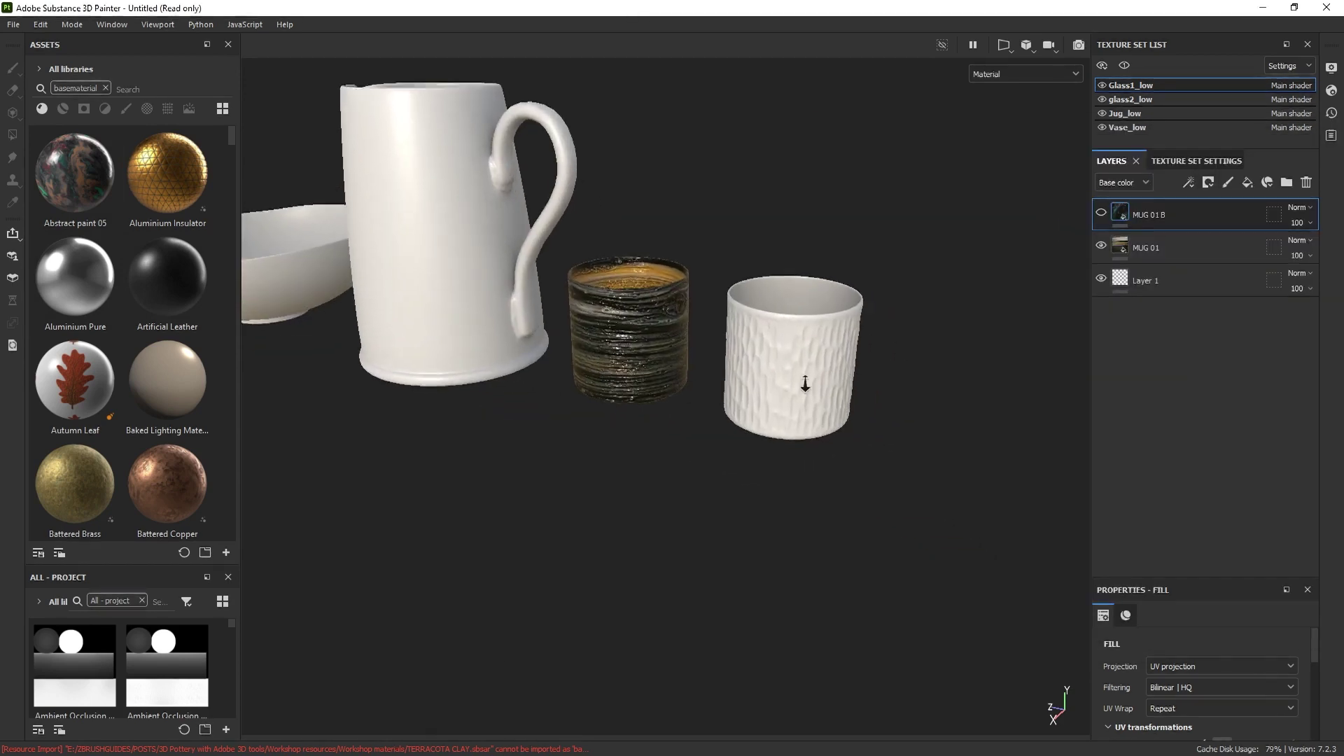
Isolate the carved cup (glass2_low), search the assets for "blue", and apply the CERAMIC ROUGH BLUE material to it.
right_click(809, 364, "ctrl+alt")
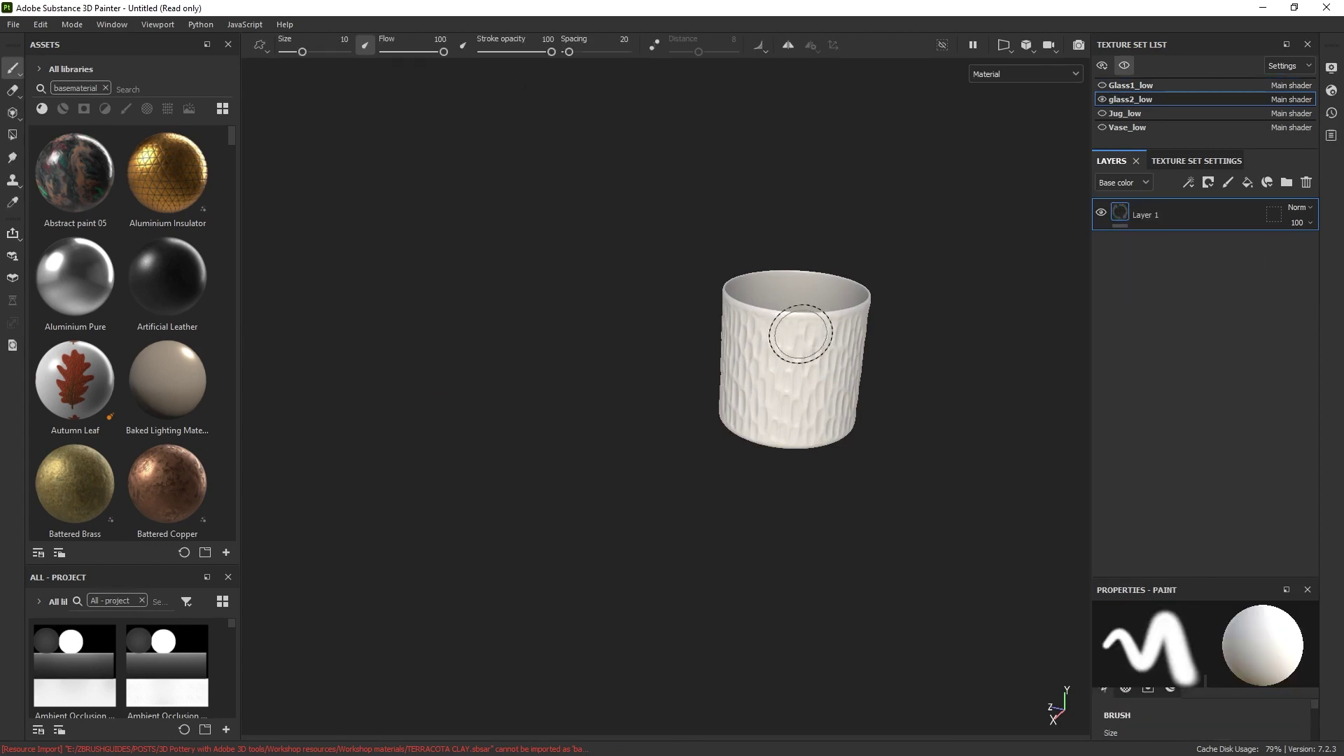
key("f")
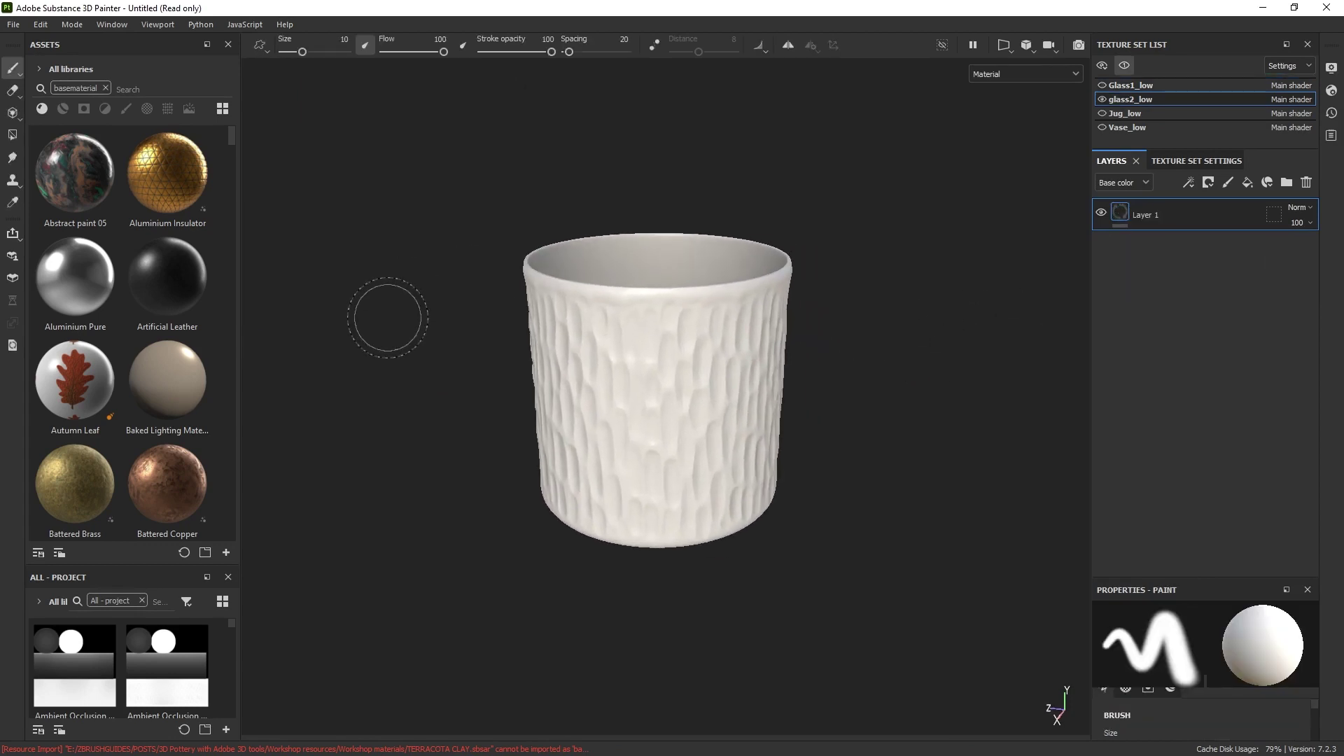
left_click(118, 89)
left_click(106, 87)
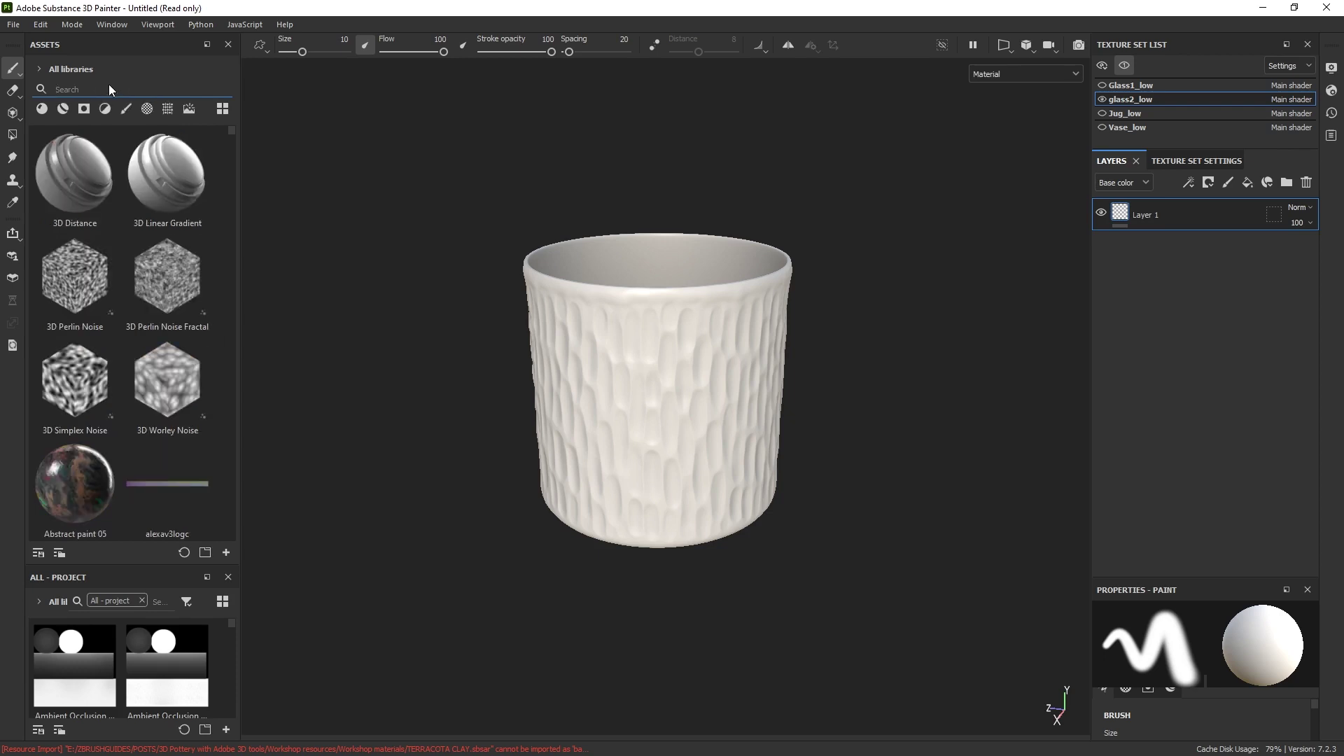
type("blue")
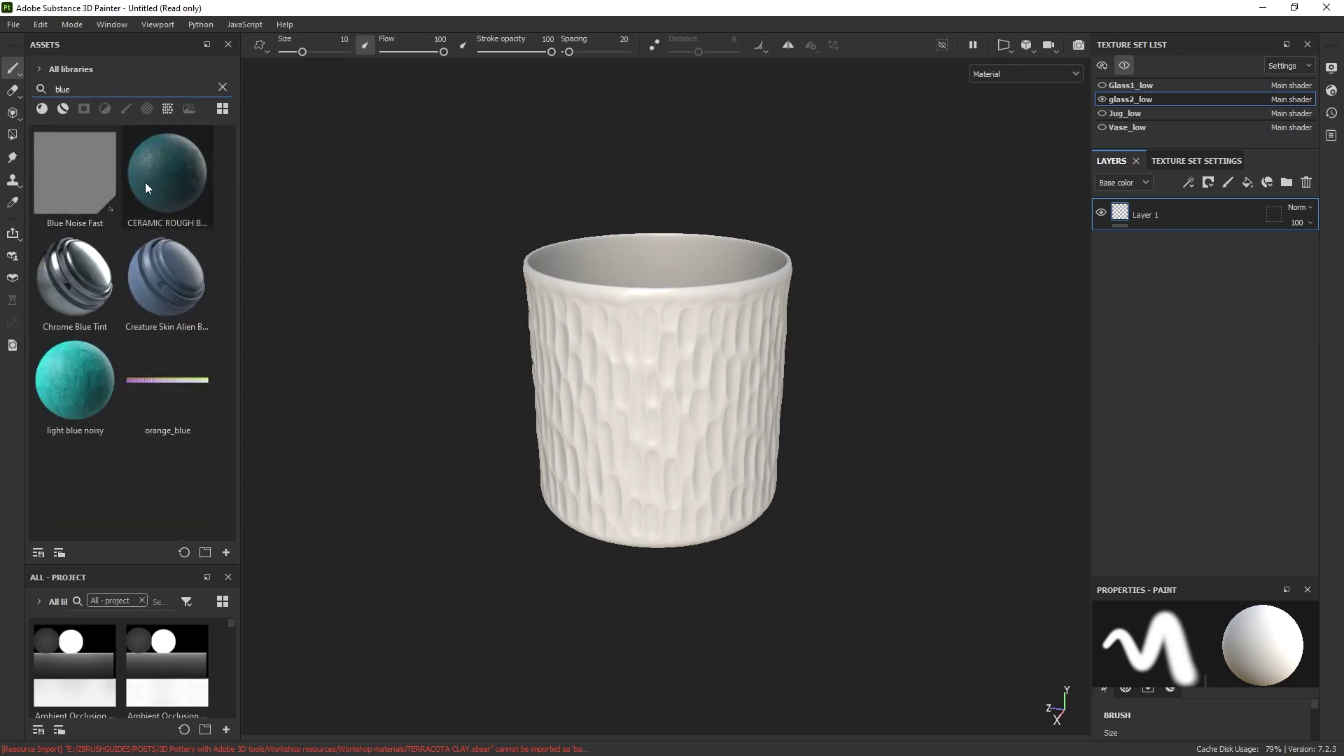
left_click_drag(172, 181, 592, 335)
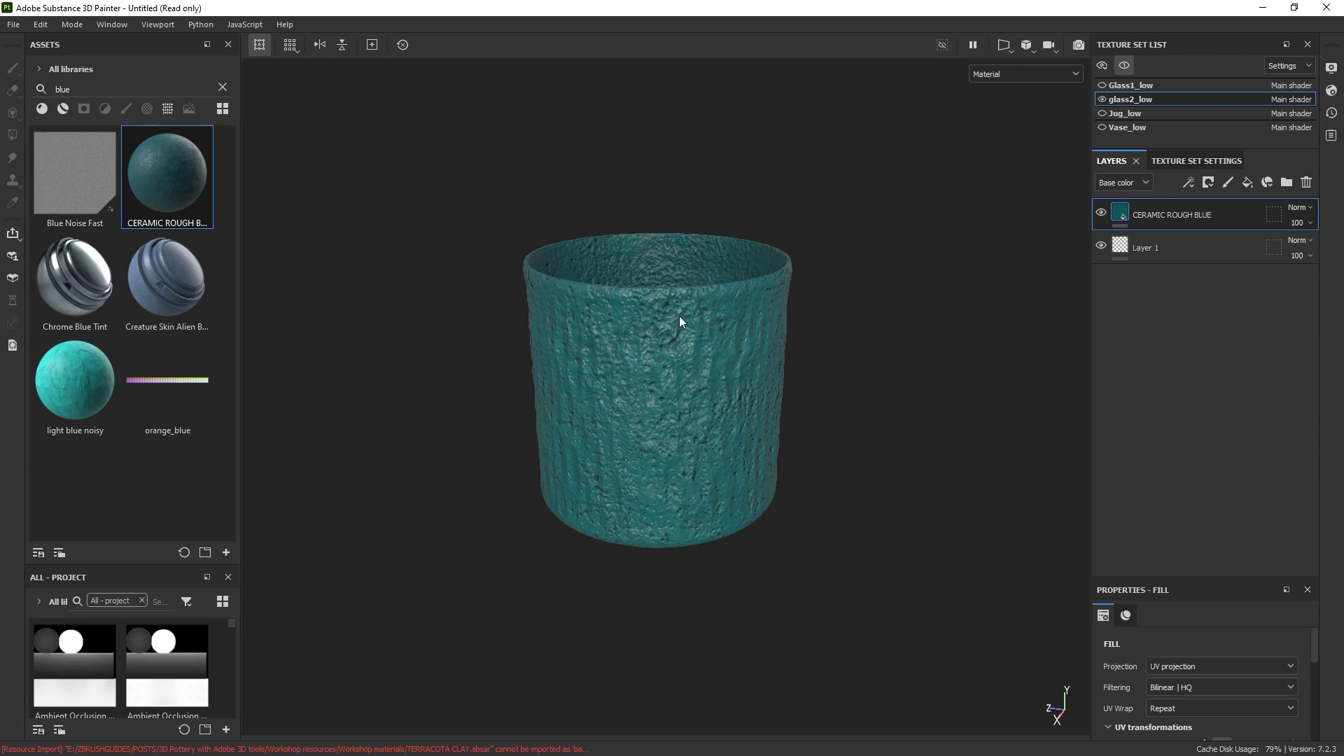
Find the METAL COPPER material in the asset library and apply it to the carved cup above the blue ceramic layer.
double_click(129, 85)
type("metal cp")
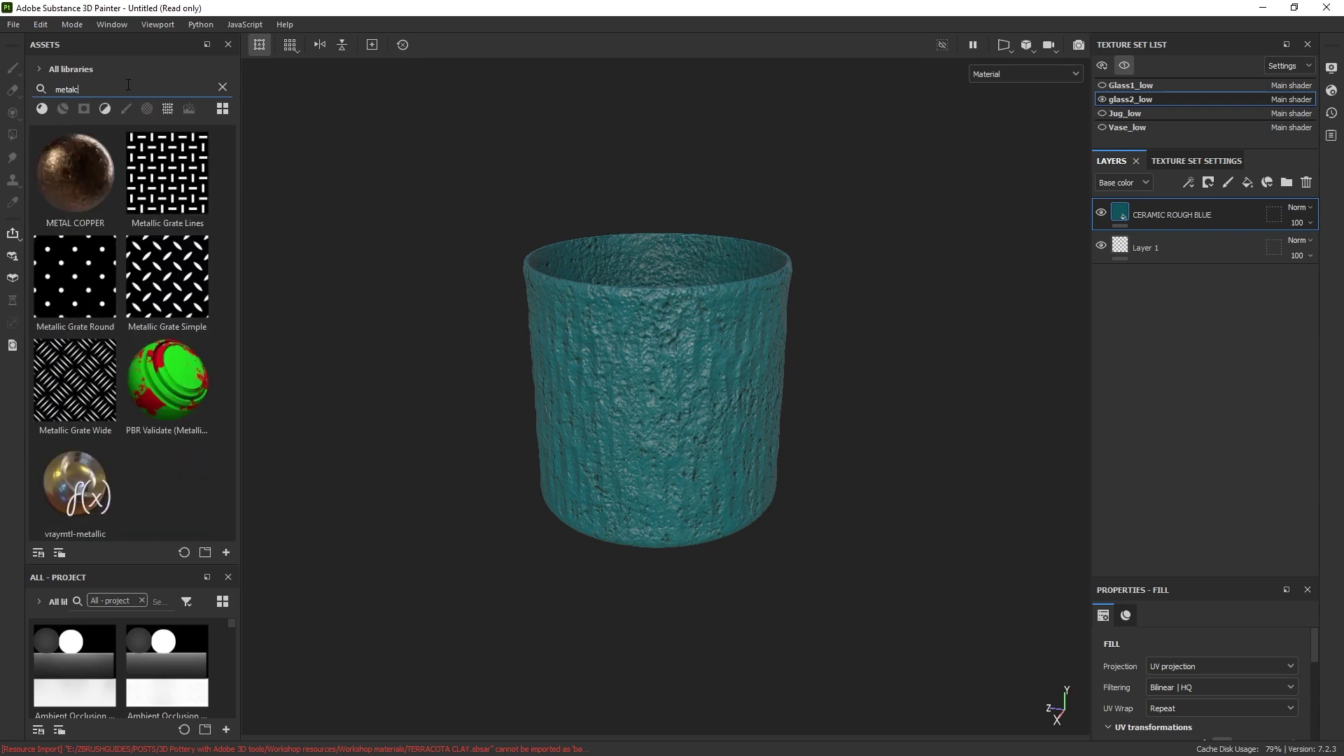
type("[")
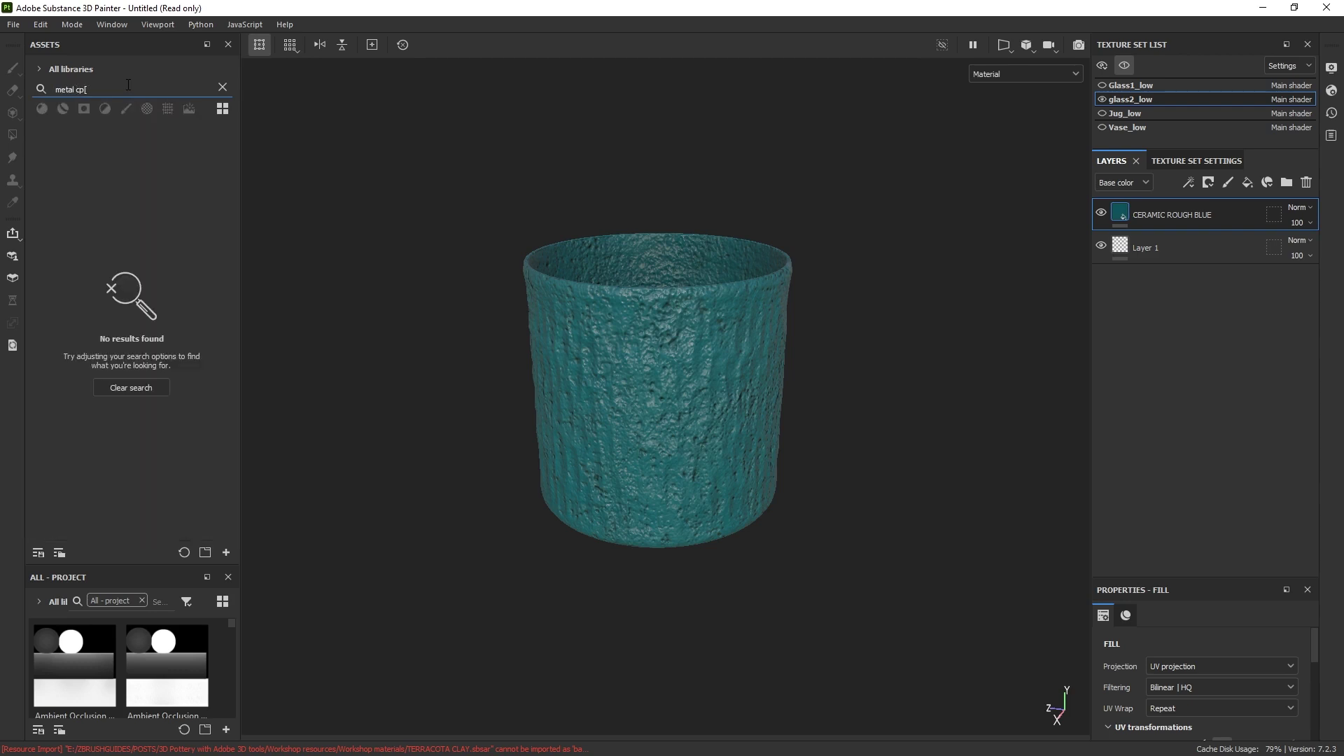
key("BackSpace")
type("p")
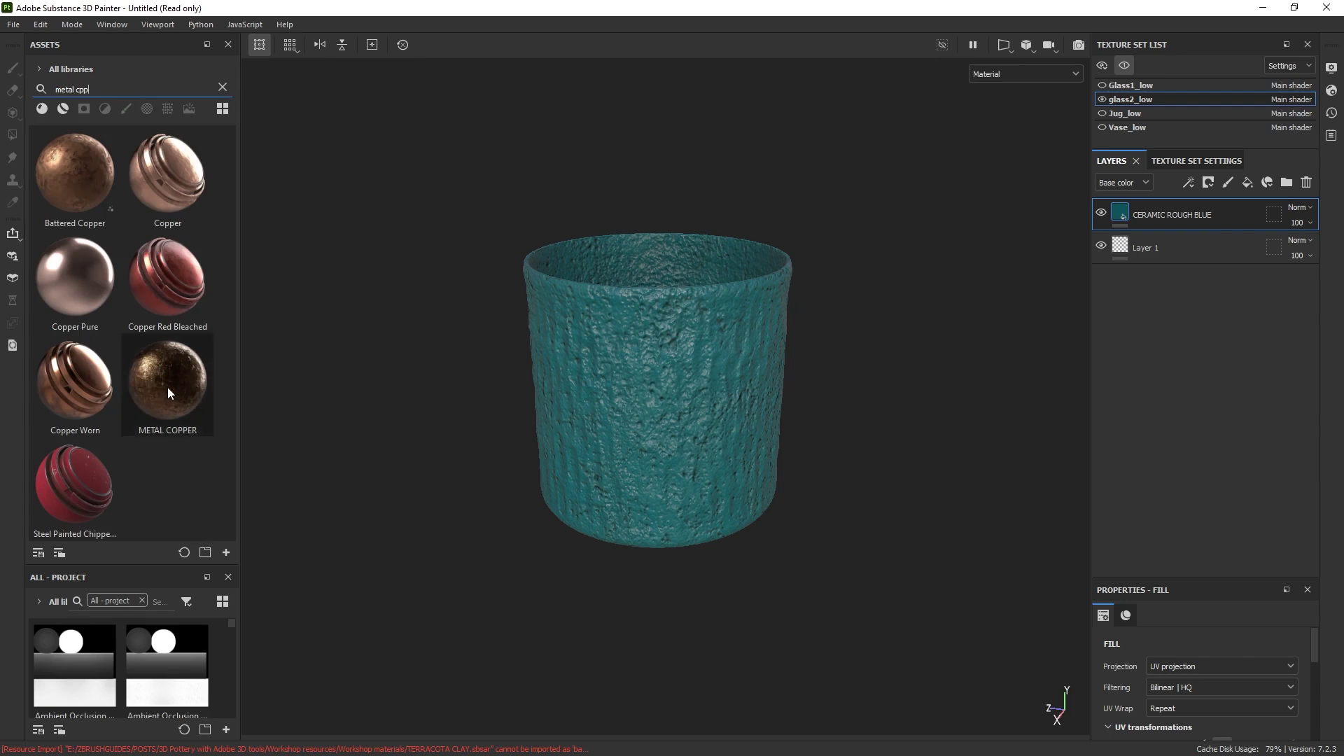
left_click_drag(166, 388, 668, 363)
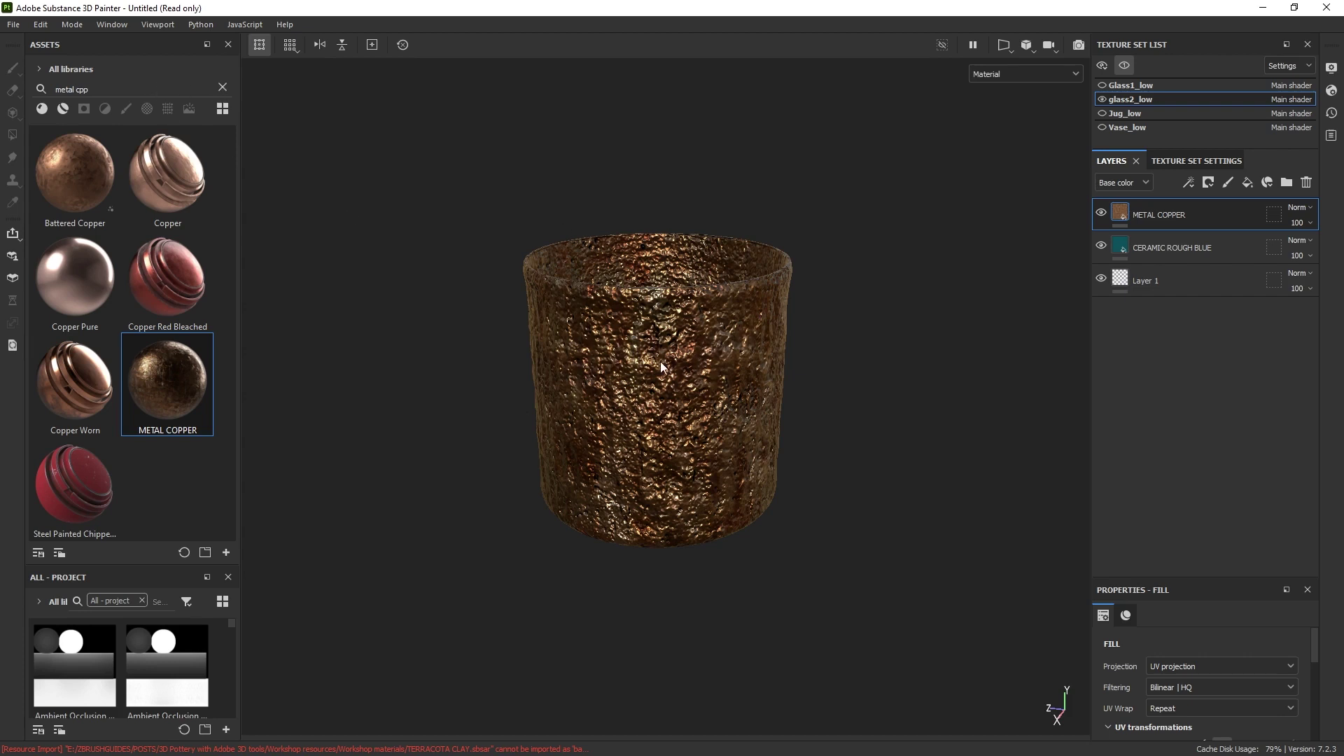
Search the assets for "ceram" and apply the CERAMIC ROUGH ORGANE material to the carved cup above the copper layer.
left_click(222, 88)
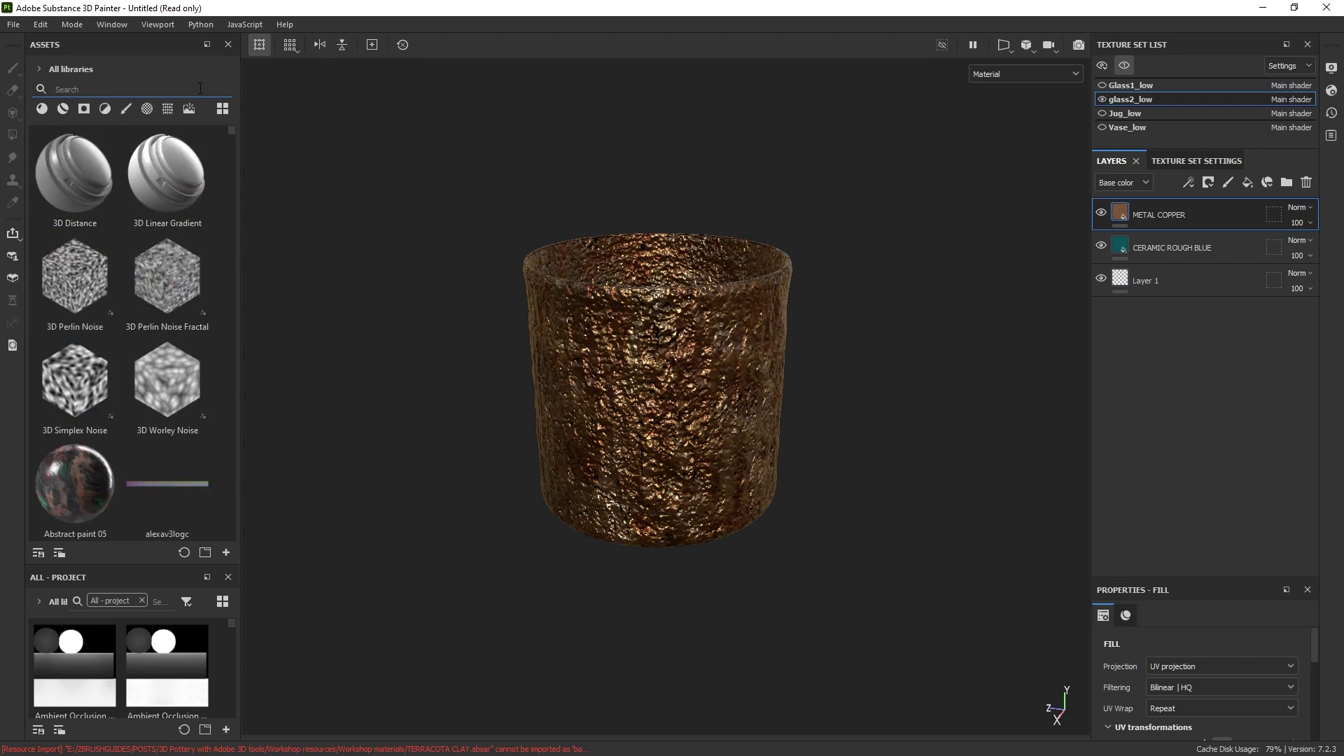
left_click(200, 88)
type("ceram")
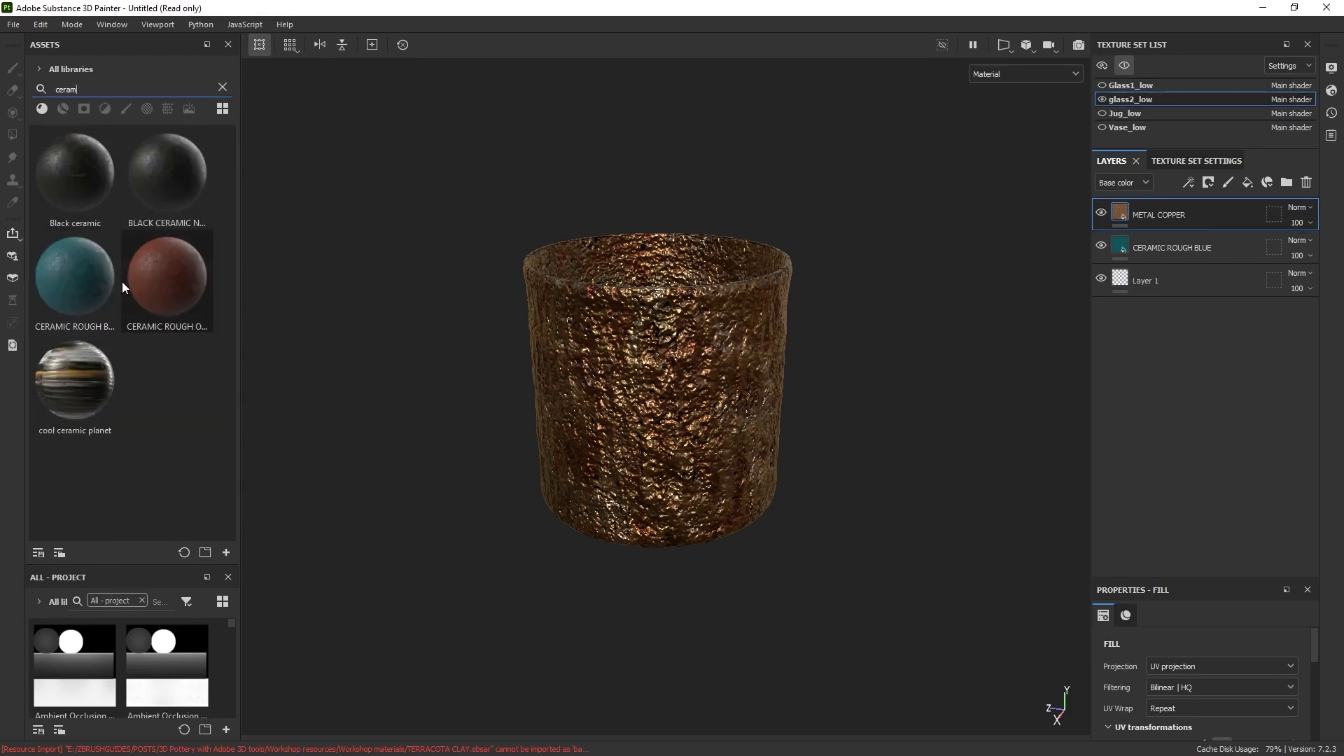
left_click_drag(147, 273, 673, 334)
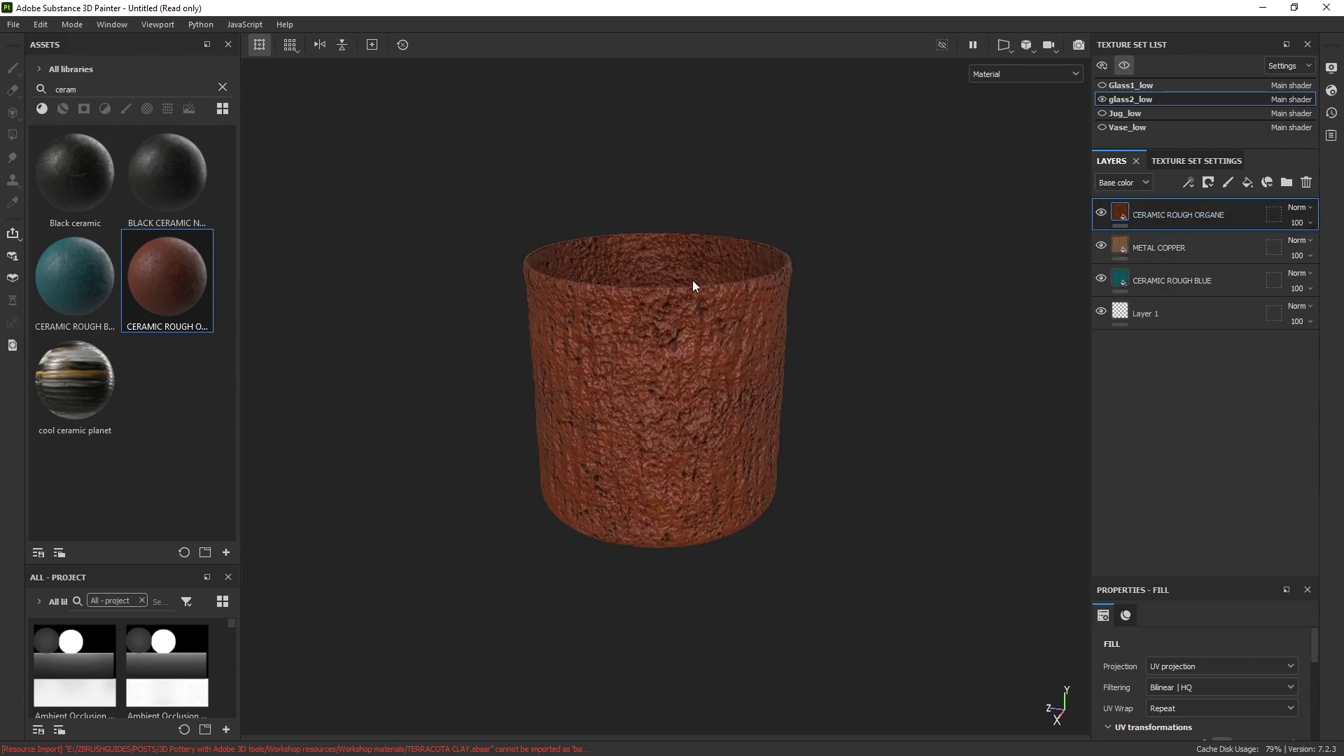
Isolate the jug (Jug_low) and apply the BLACK CERAMIC NO CRACKS material to it.
right_click_drag(704, 409, 725, 198, "alt")
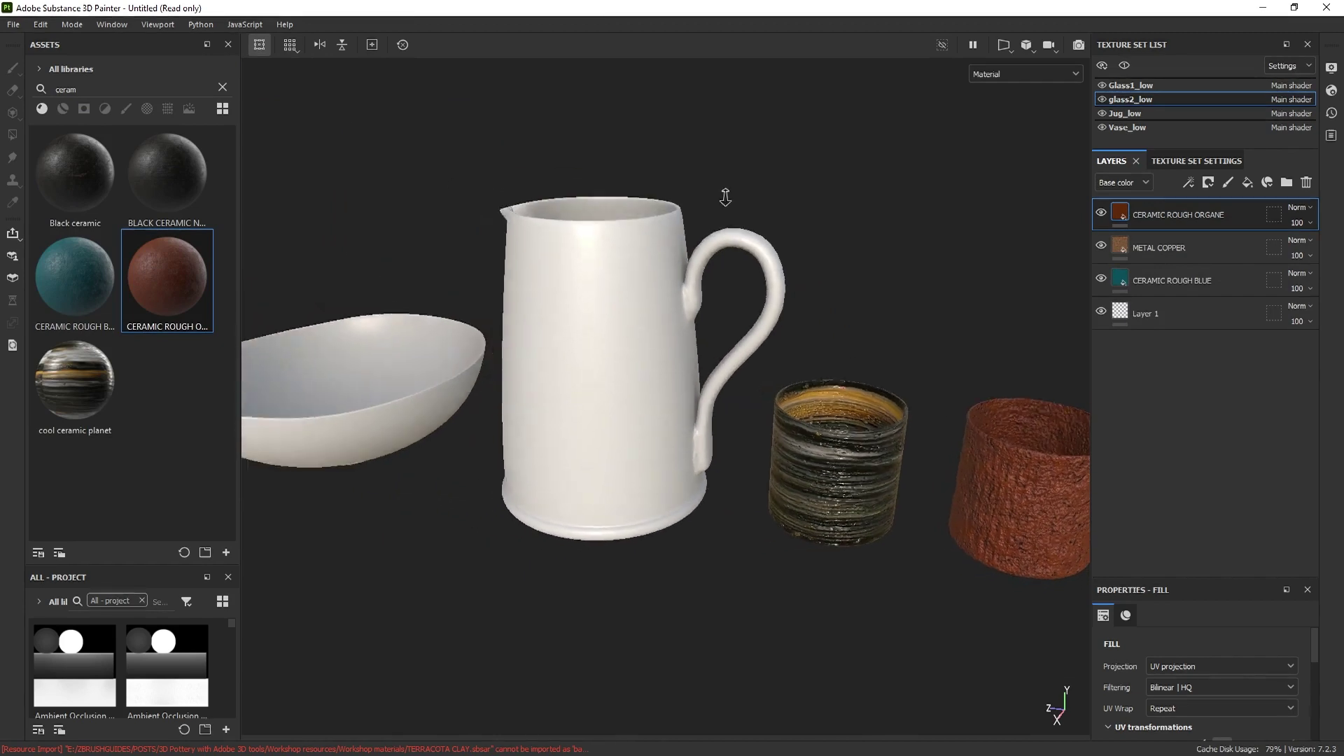
right_click(639, 269, "ctrl+alt")
key("alt+q")
right_click_drag(577, 202, 690, 297, "alt")
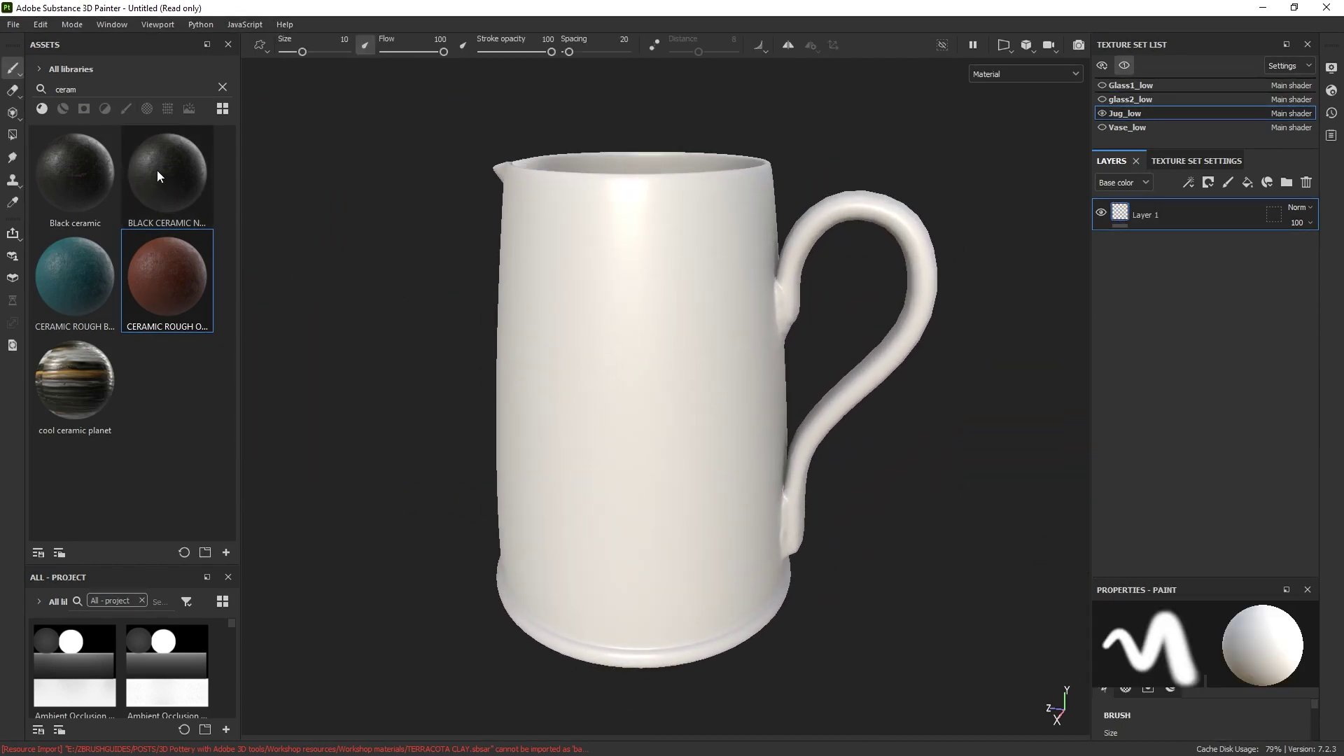
left_click_drag(166, 161, 675, 276)
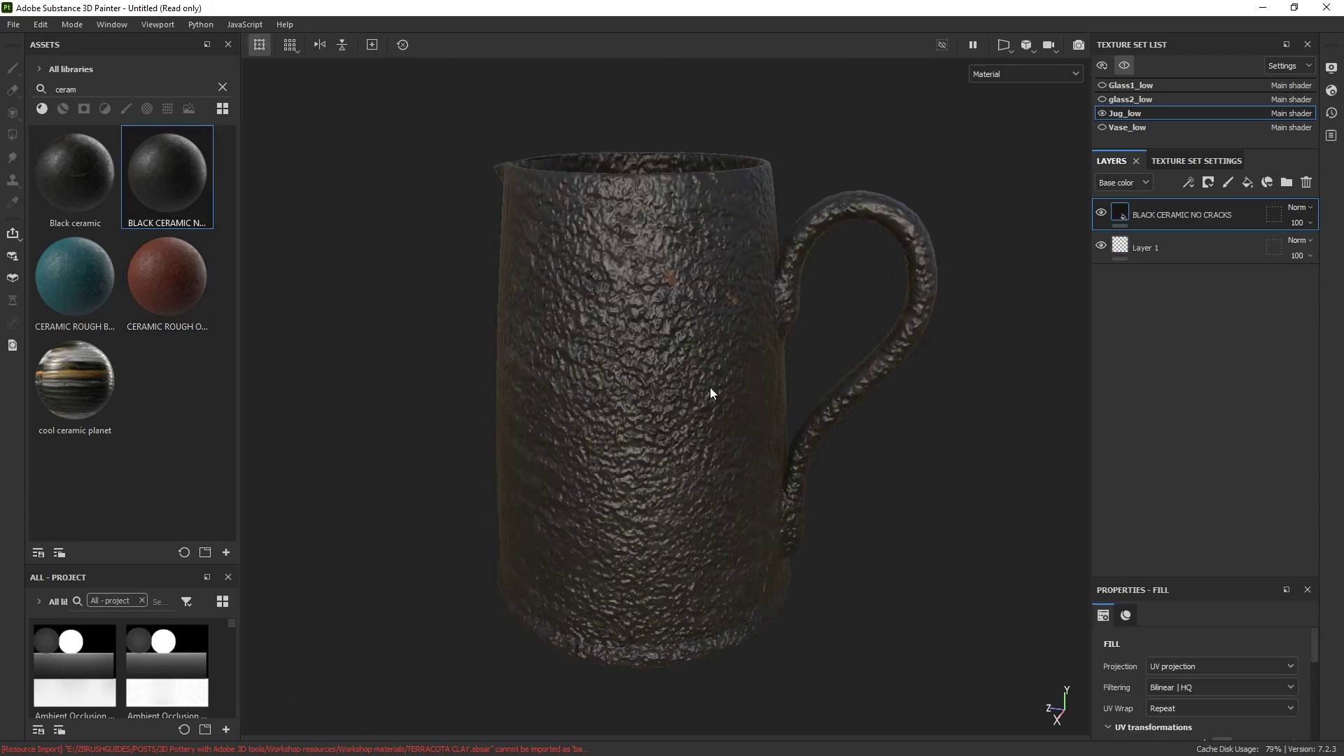
right_click_drag(709, 388, 539, 232, "alt")
left_click_drag(539, 233, 824, 330, "alt")
left_click_drag(779, 266, 649, 327, "alt")
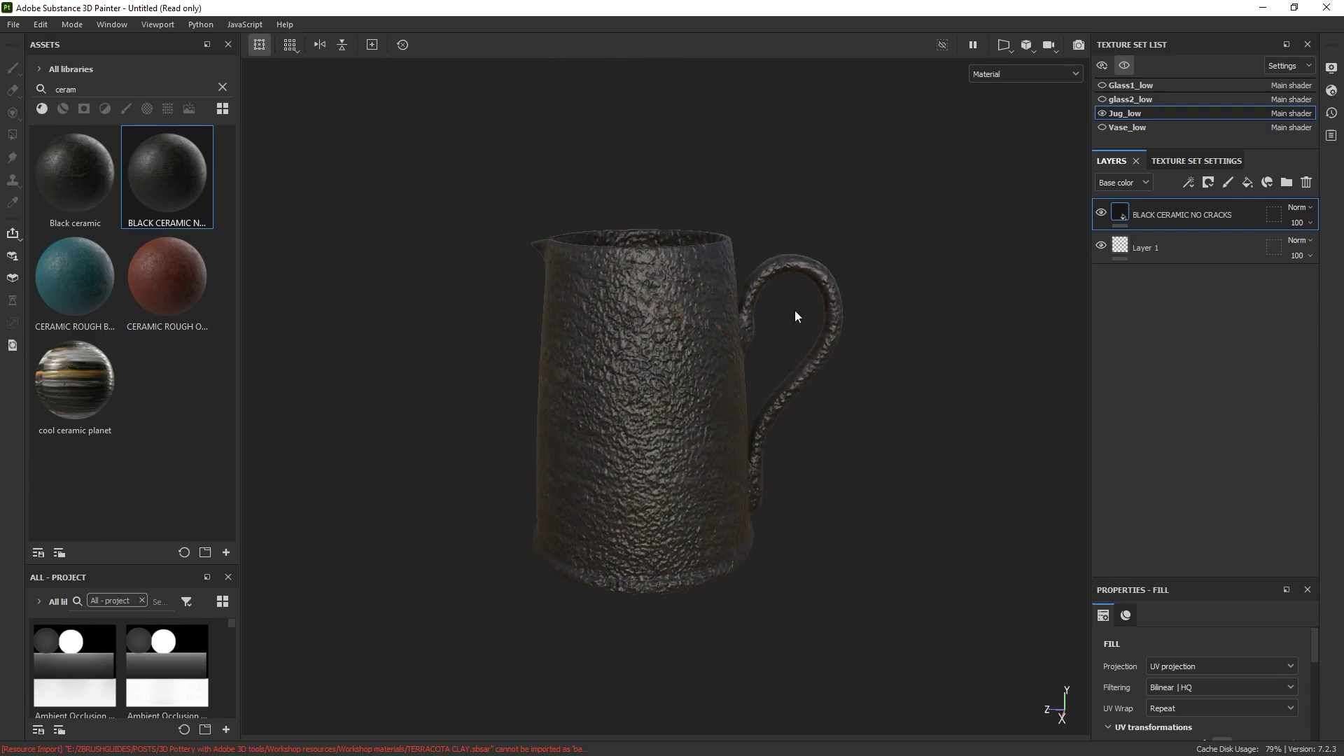
left_click_drag(795, 316, 783, 348, "alt")
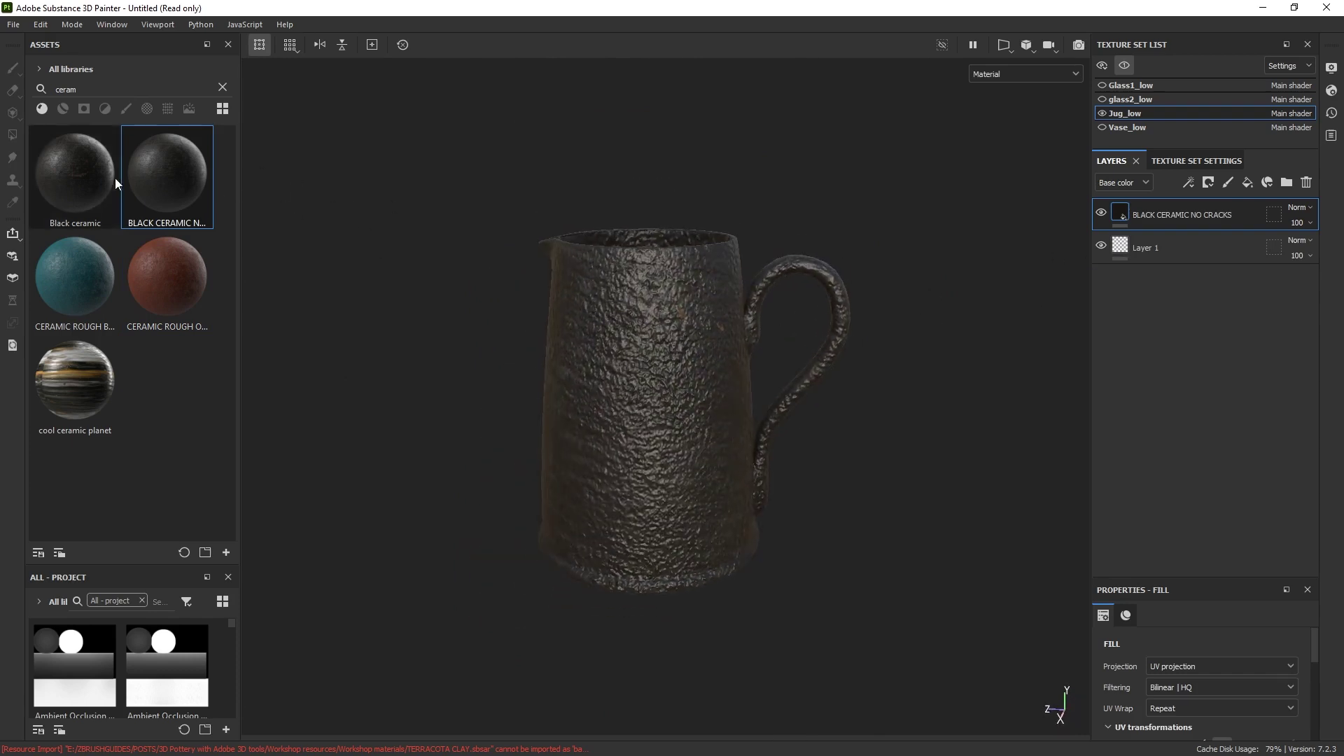
Add the Black ceramic material to the jug, compare both ceramics by toggling layer visibility, and leave only BLACK CERAMIC NO CRACKS shown over Layer 1.
left_click_drag(69, 179, 669, 322)
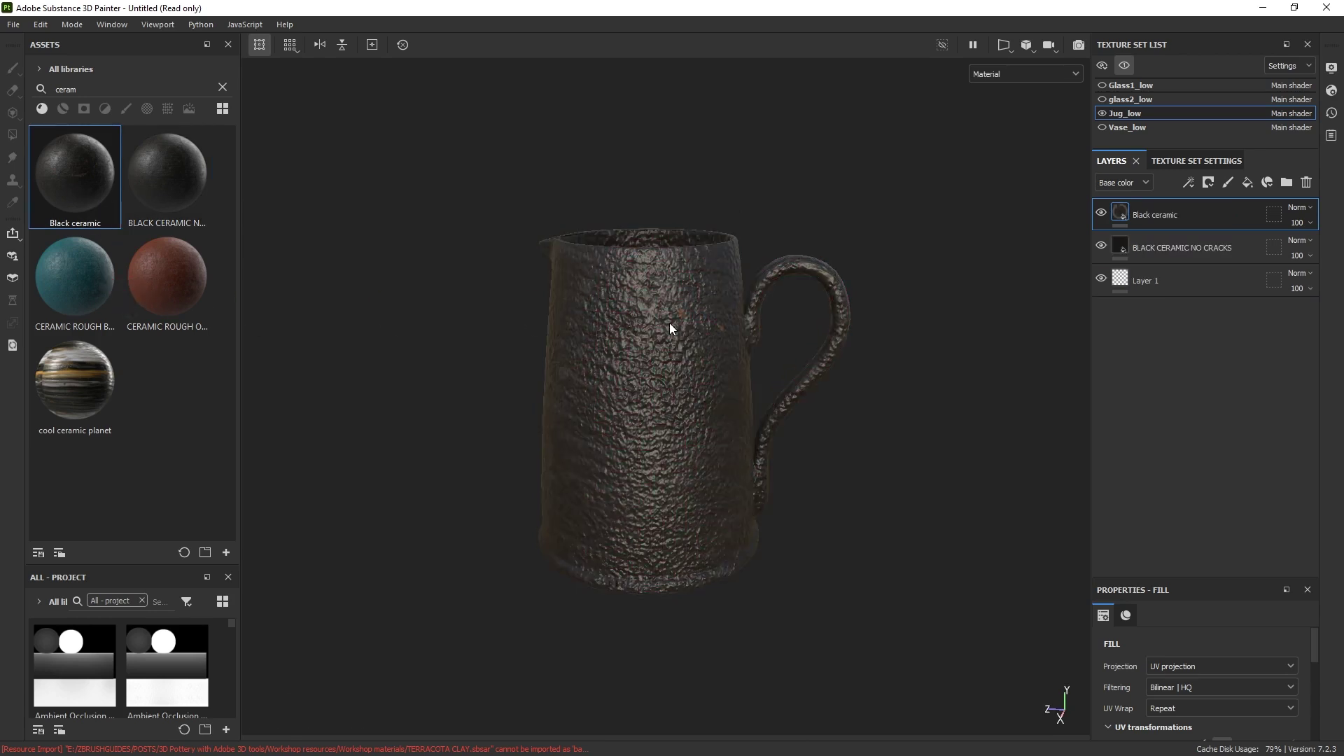
left_click(1100, 247)
left_click(1100, 213)
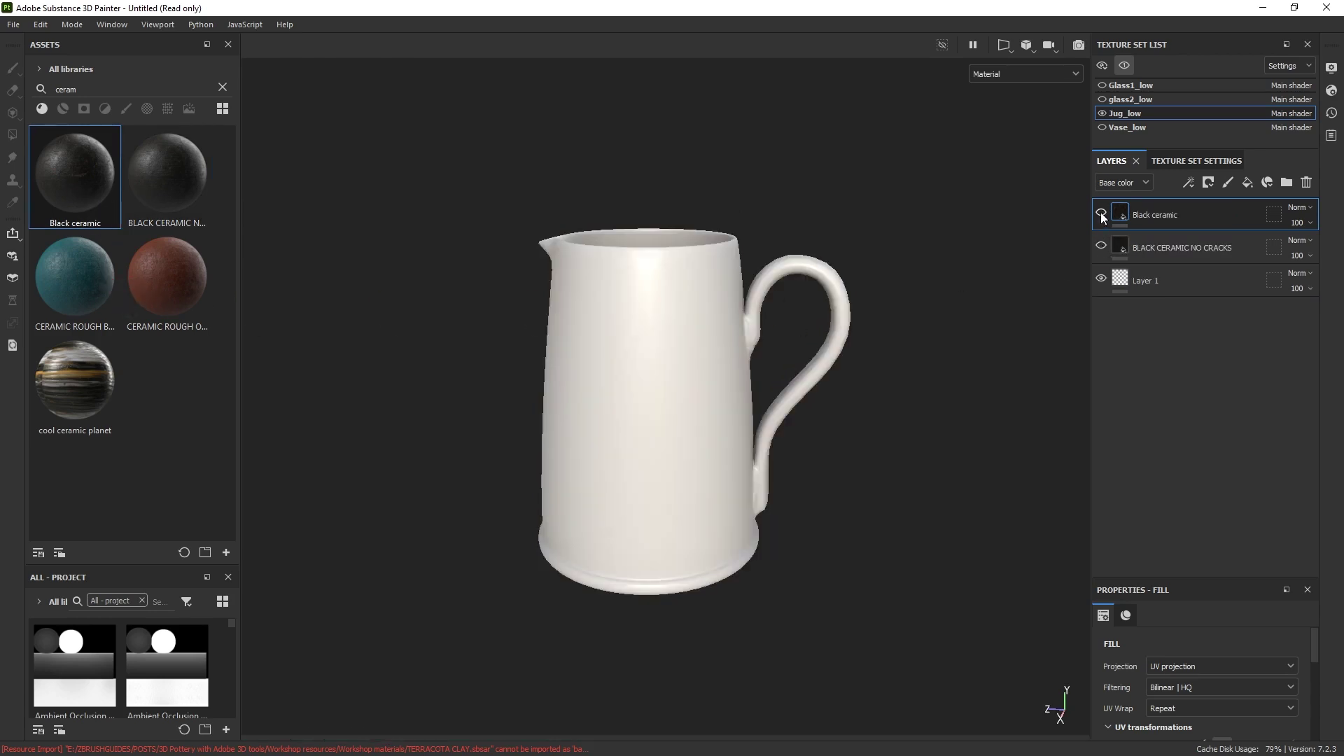
left_click(1101, 246)
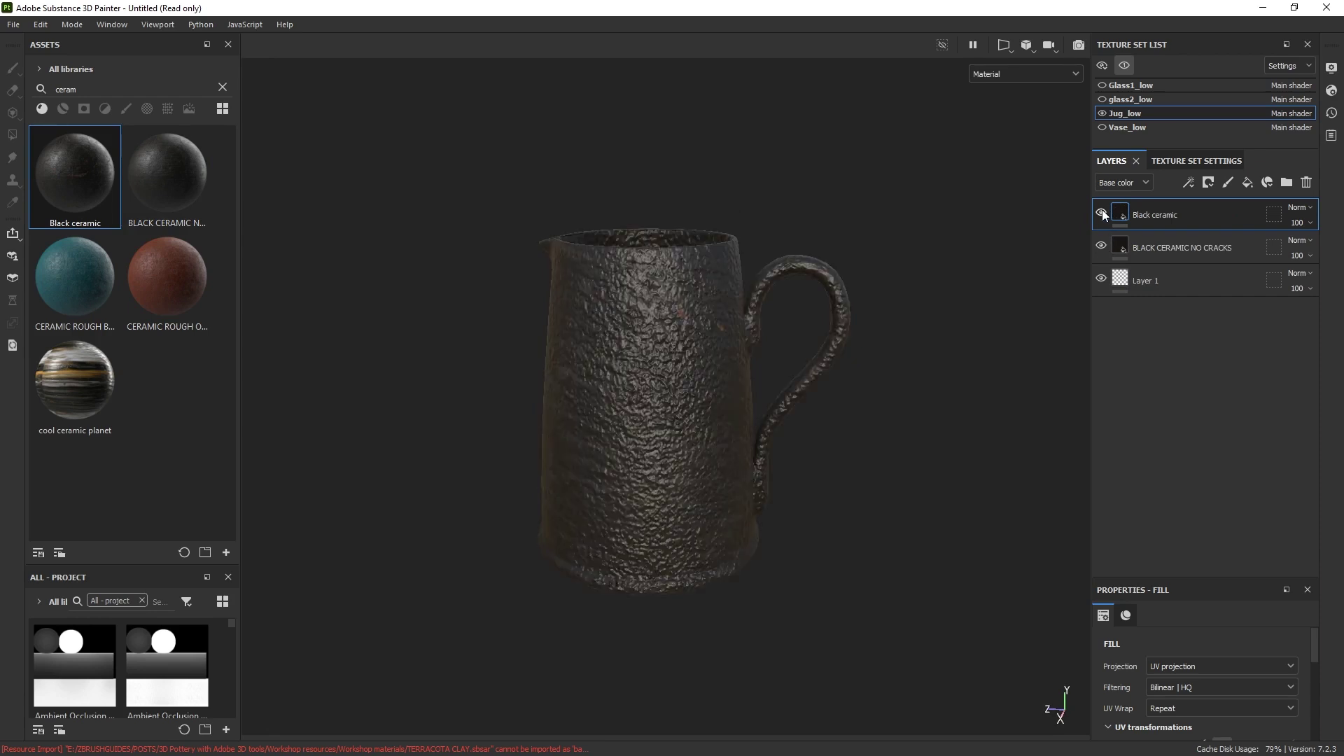
left_click(1100, 247)
left_click(1101, 247)
key("alt+q")
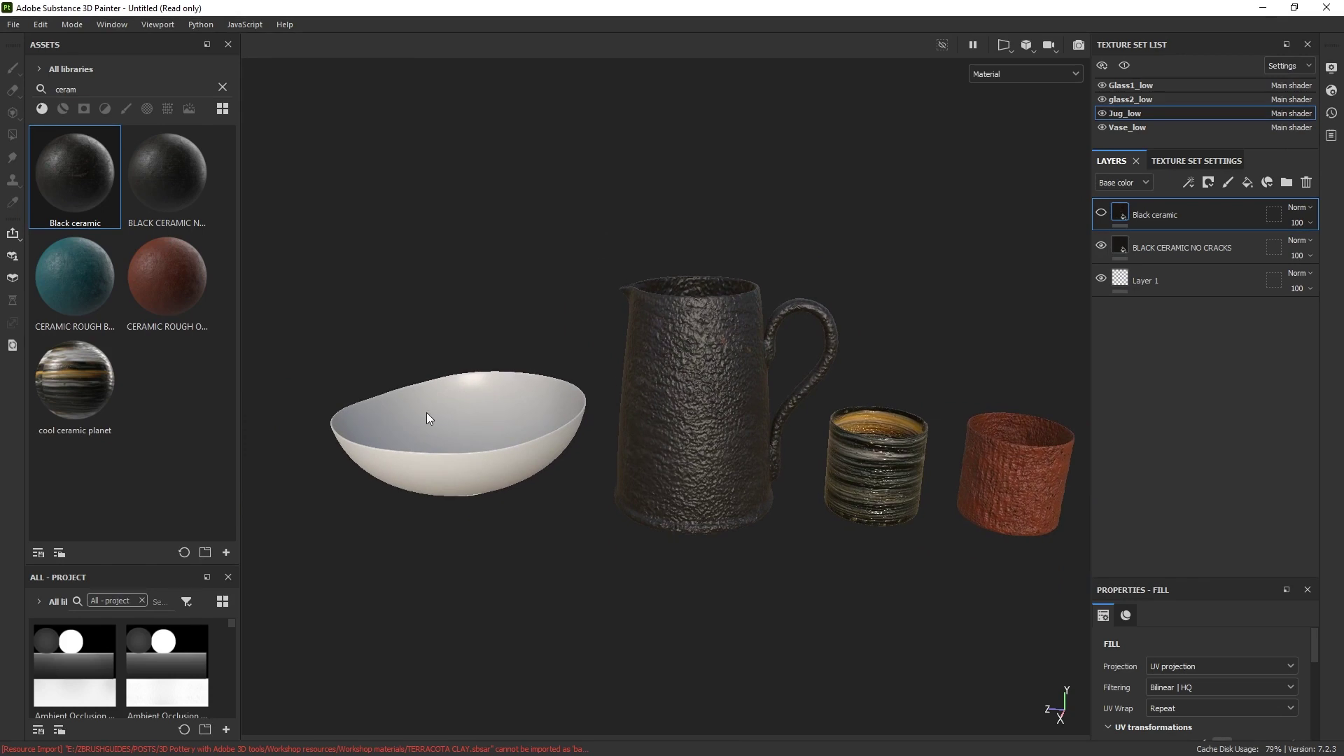
Select the bowl's texture set (Vase_low), search the assets for "terra", and apply the terracota clay material to the bowl.
right_click(427, 413, "ctrl+alt")
key("alt+q")
key("alt+q")
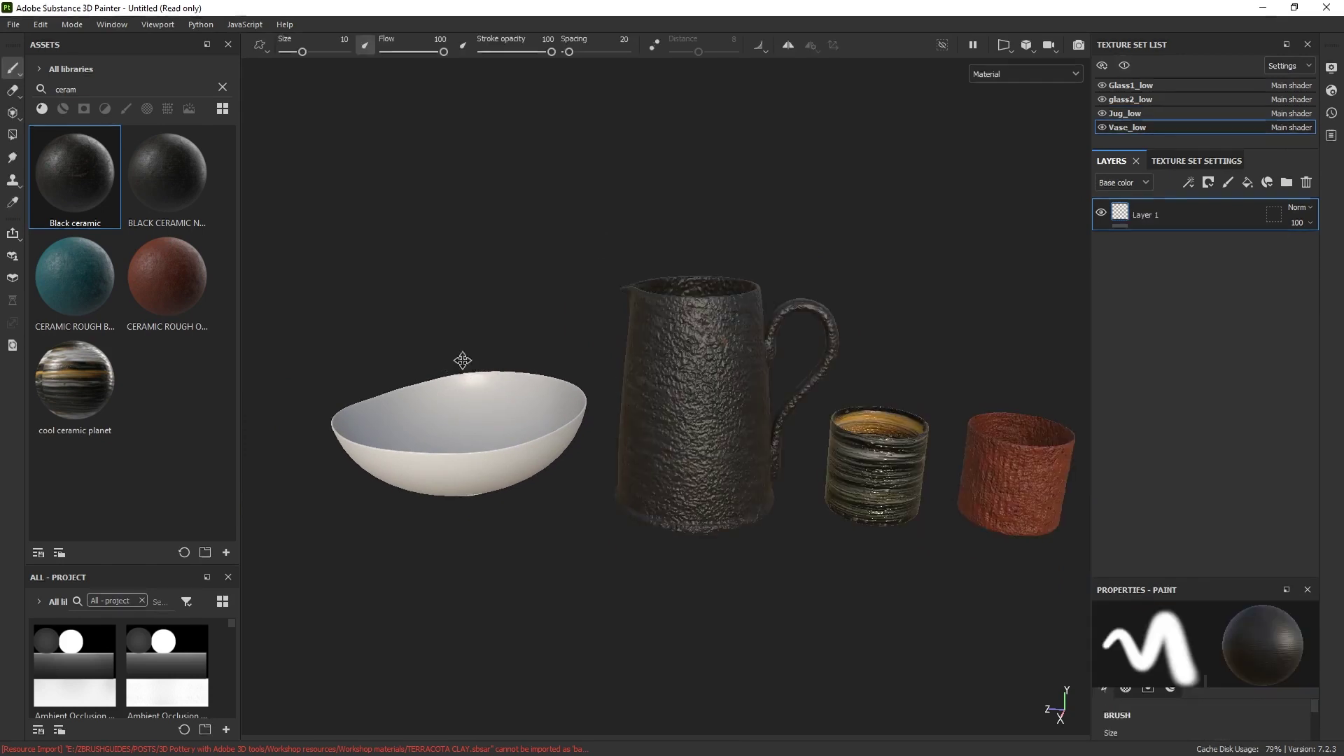
key("alt+q")
key("alt+q")
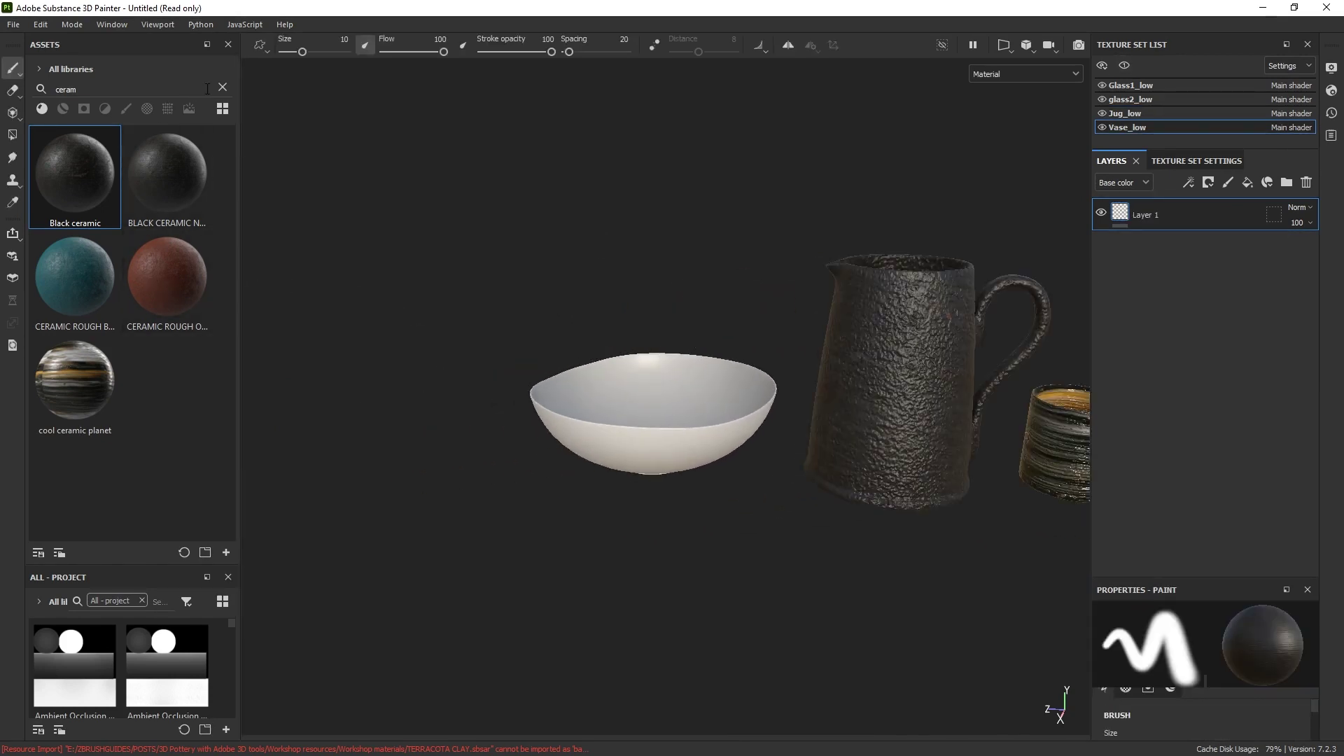
left_click(222, 87)
type("terra")
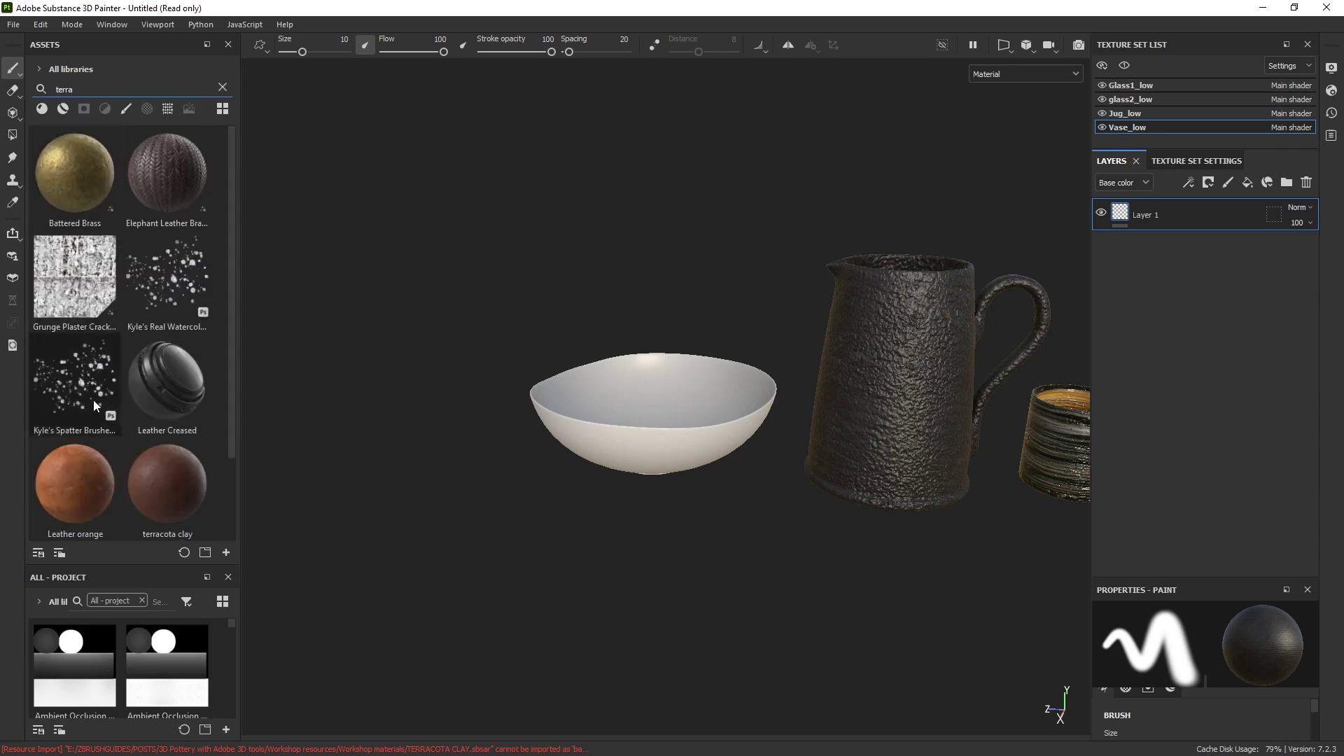
scroll(96, 402, "down", 2)
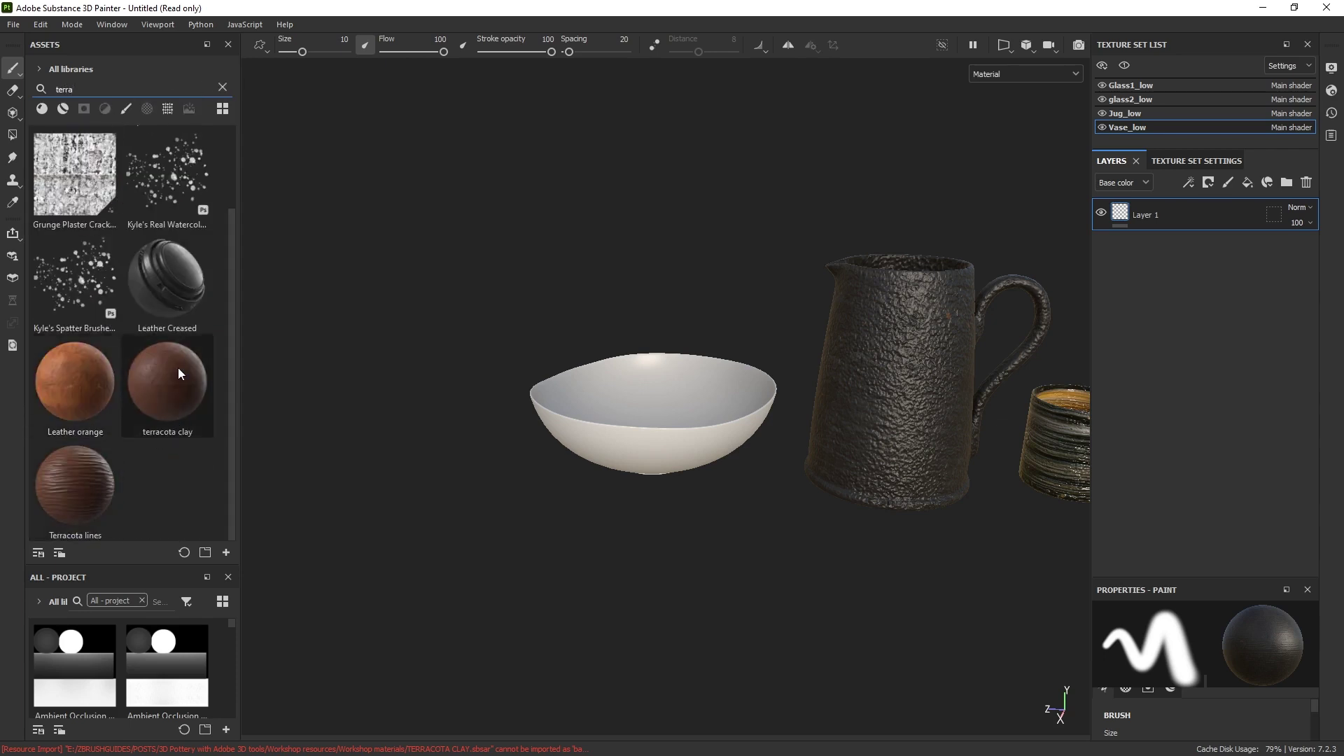
left_click_drag(178, 367, 594, 369)
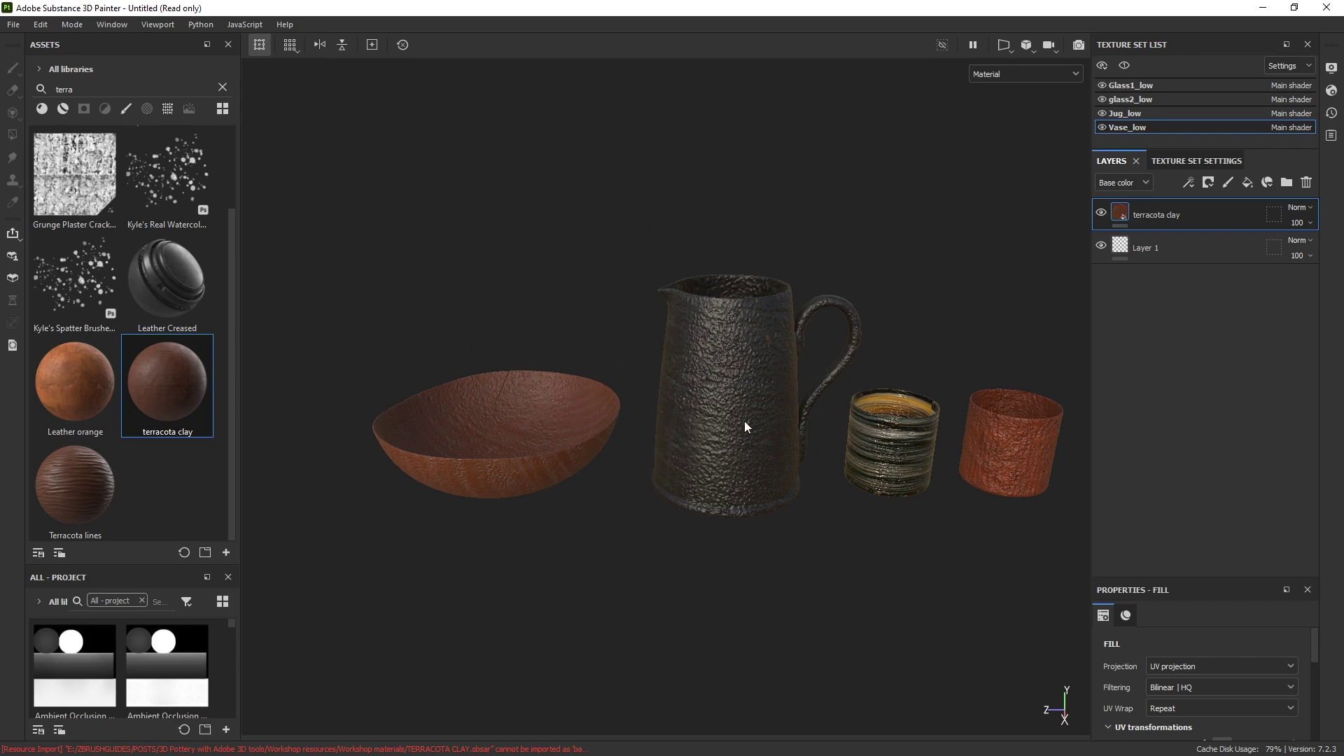
middle_click_drag(850, 414, 736, 396)
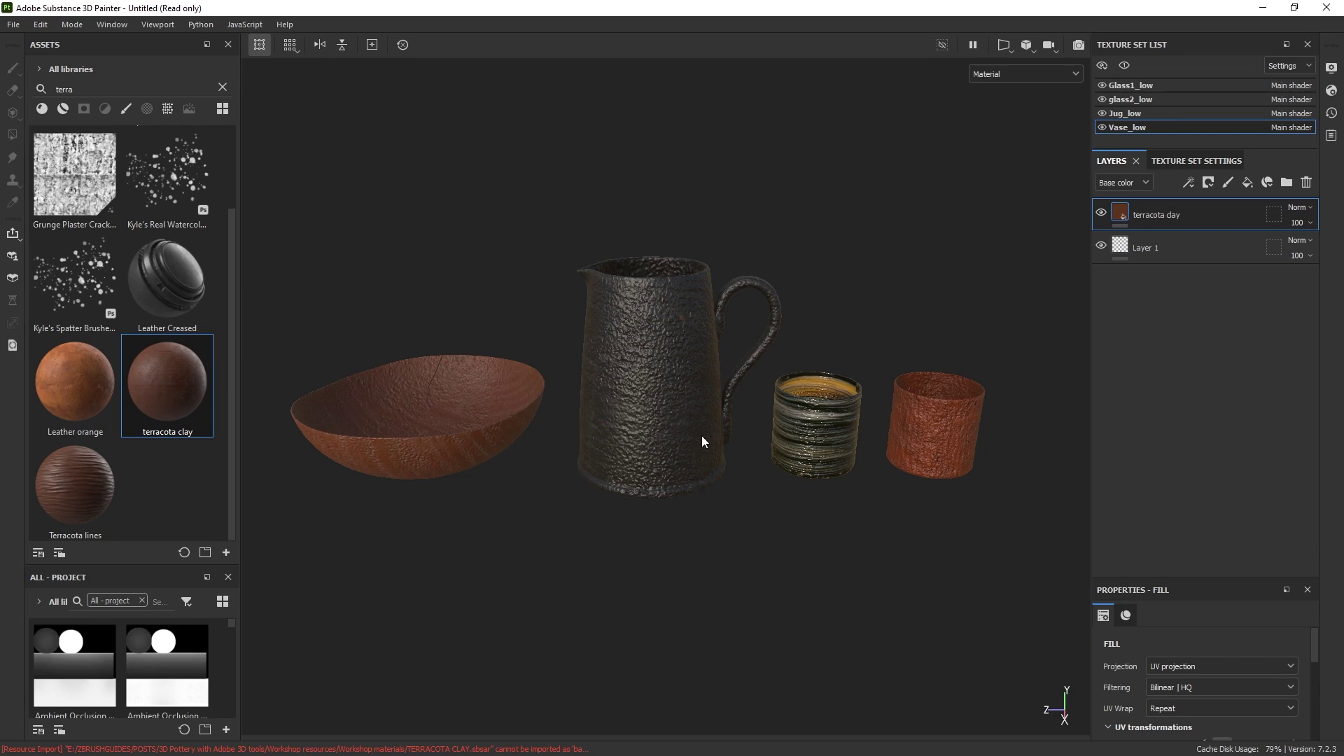
left_click_drag(702, 437, 680, 426, "alt")
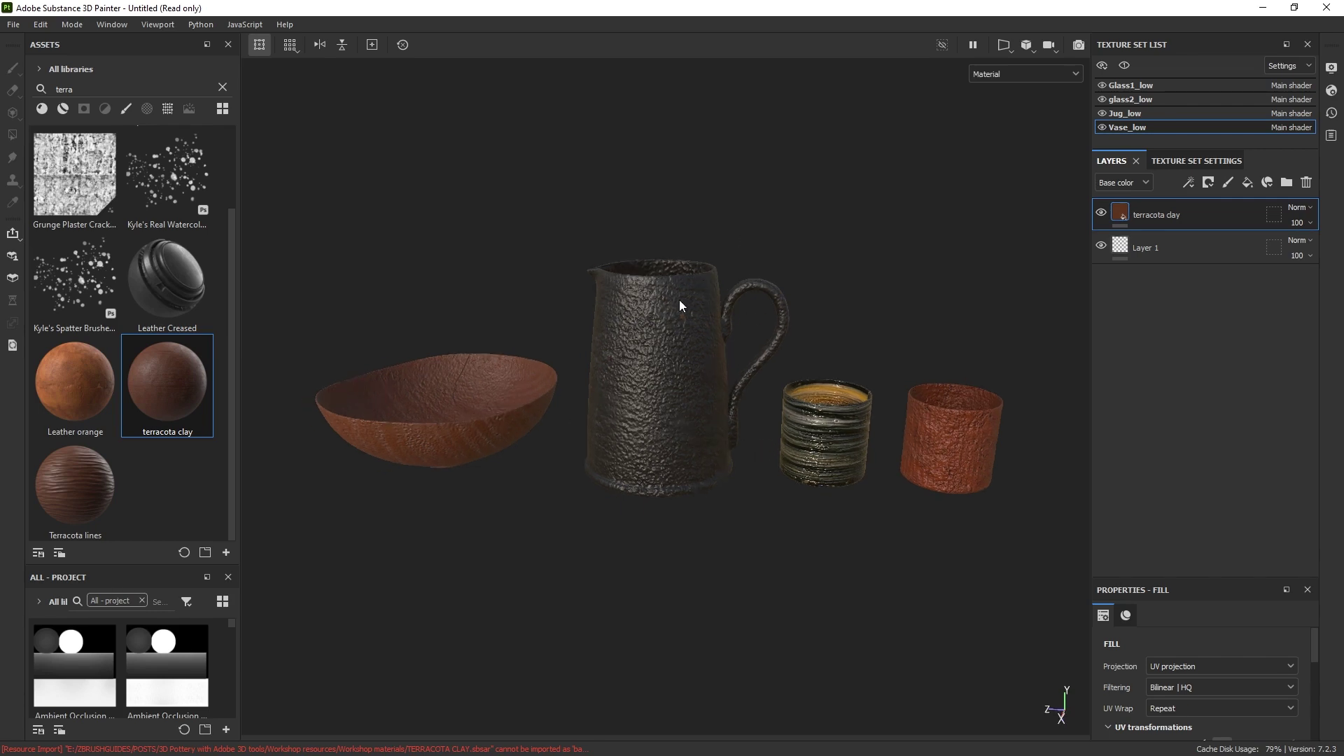